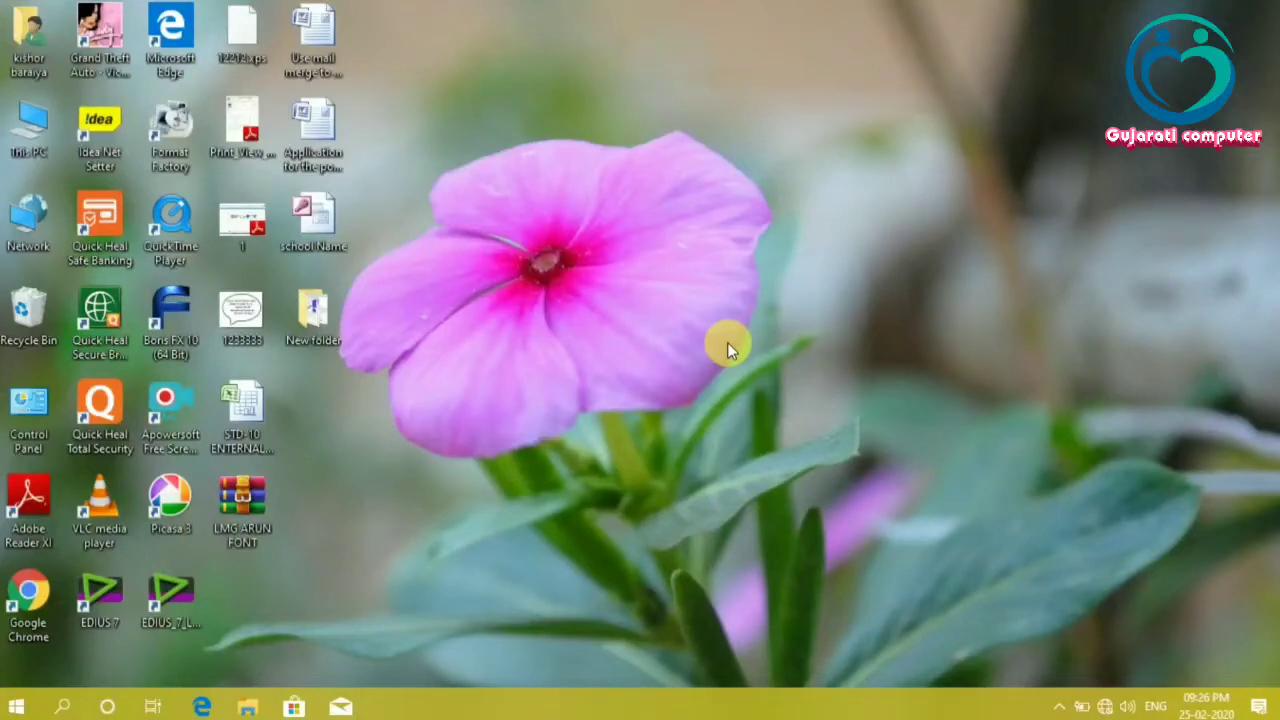
Launch Microsoft Office Word 2007 from the Start menu's Microsoft Office folder
{"action": "left_click", "coordinate": [12, 710]}
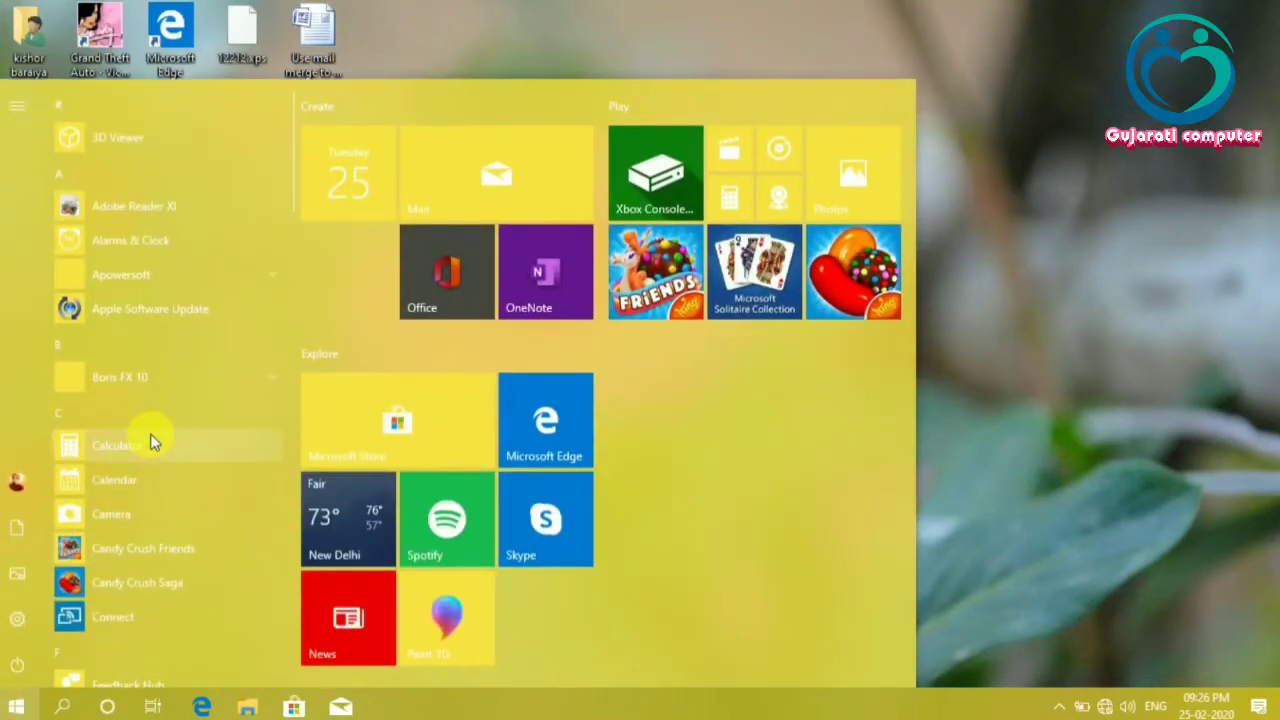
{"action": "scroll", "coordinate": [179, 310], "scroll_direction": "down", "scroll_amount": 1}
{"action": "scroll", "coordinate": [179, 310], "scroll_direction": "down", "scroll_amount": 2}
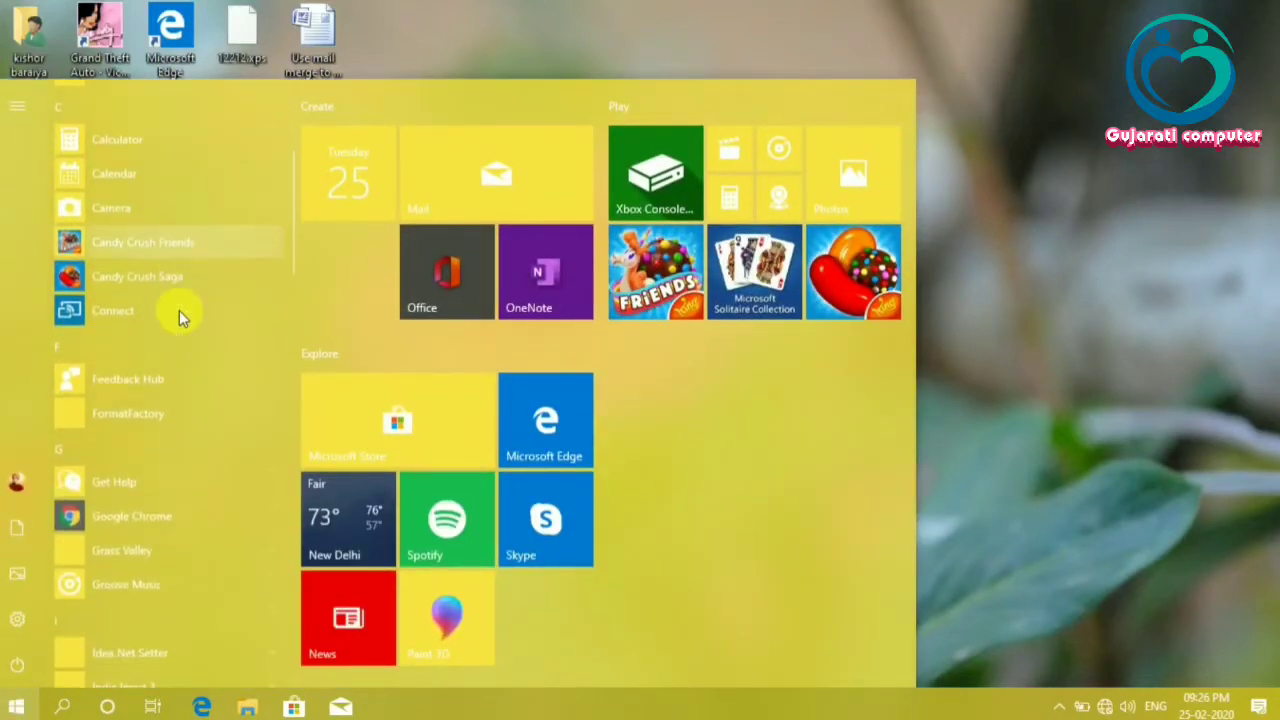
{"action": "scroll", "coordinate": [179, 310], "scroll_direction": "down", "scroll_amount": 1}
{"action": "scroll", "coordinate": [179, 310], "scroll_direction": "down", "scroll_amount": 2}
{"action": "scroll", "coordinate": [179, 310], "scroll_direction": "down", "scroll_amount": 1}
{"action": "scroll", "coordinate": [179, 310], "scroll_direction": "down", "scroll_amount": 2}
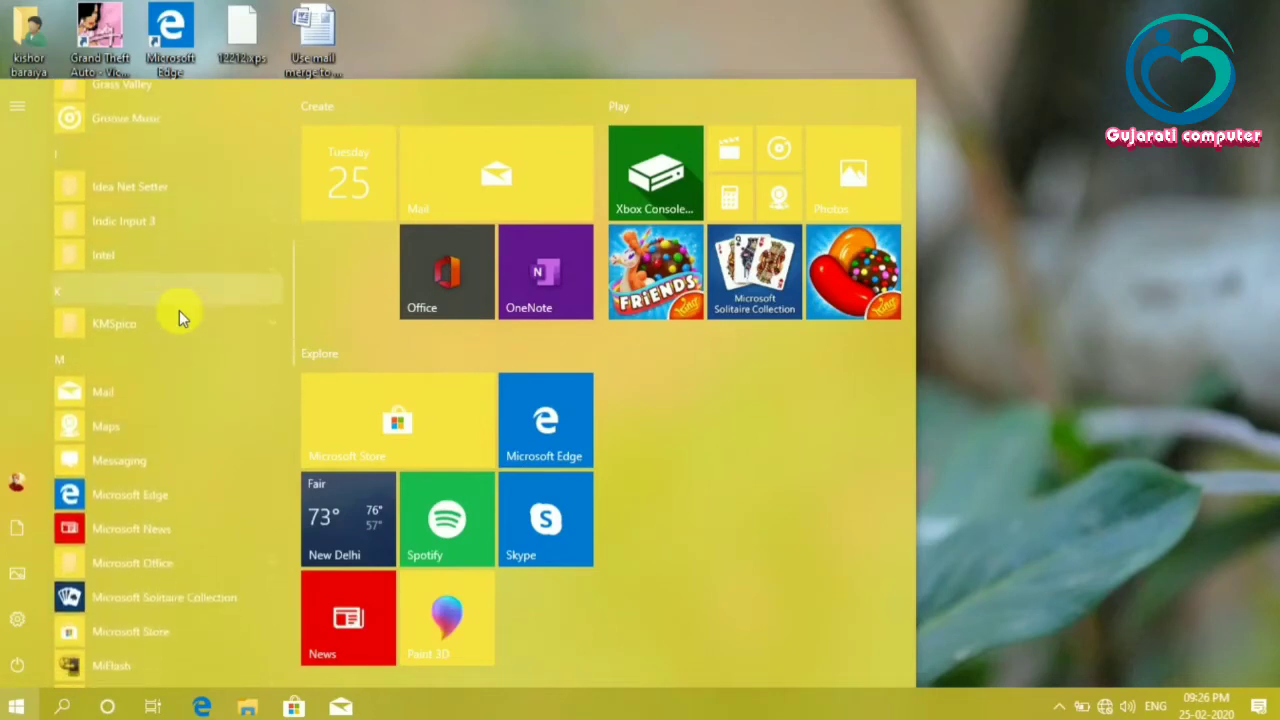
{"action": "scroll", "coordinate": [179, 310], "scroll_direction": "down", "scroll_amount": 1}
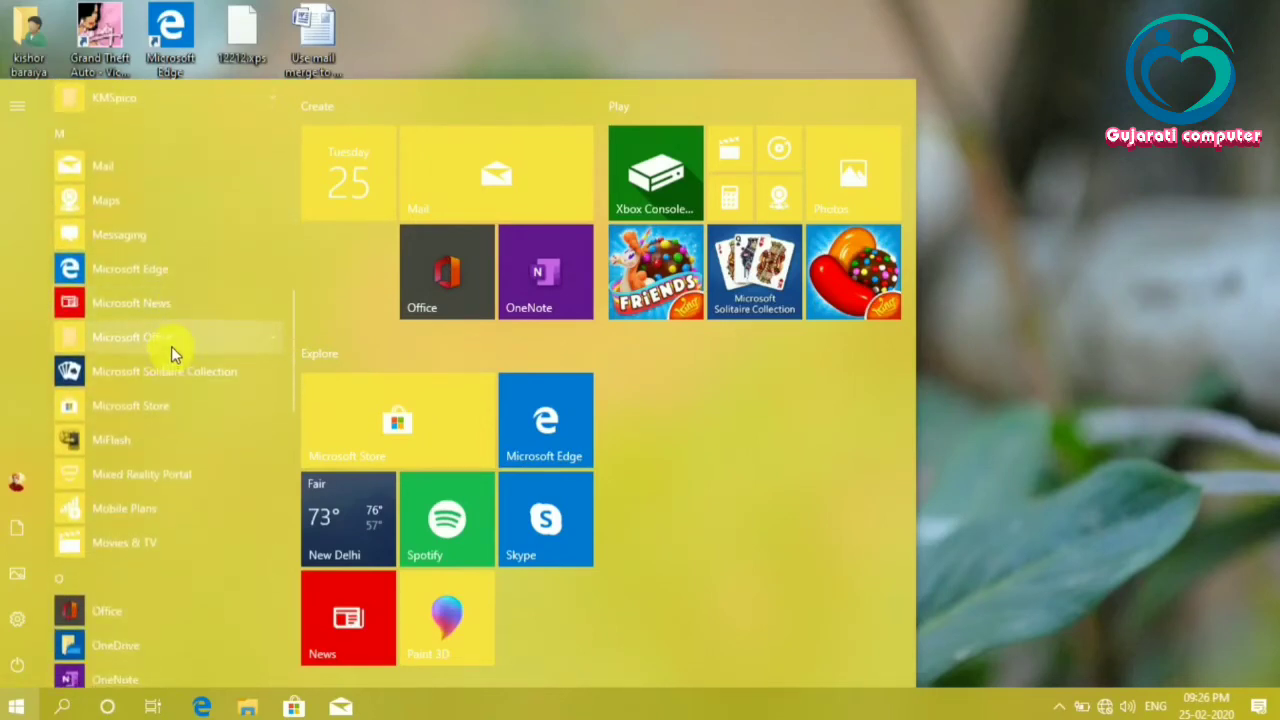
{"action": "left_click", "coordinate": [170, 343]}
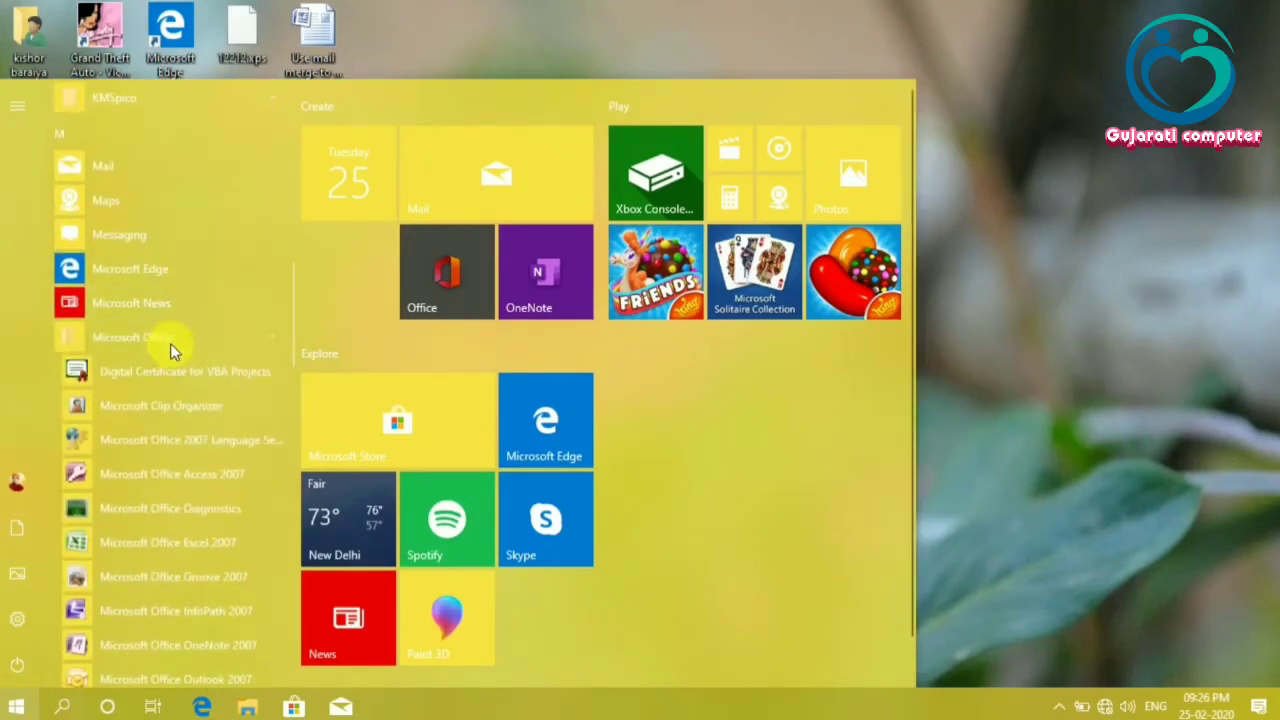
{"action": "scroll", "coordinate": [170, 343], "scroll_direction": "down", "scroll_amount": 2}
{"action": "scroll", "coordinate": [170, 343], "scroll_direction": "down", "scroll_amount": 1}
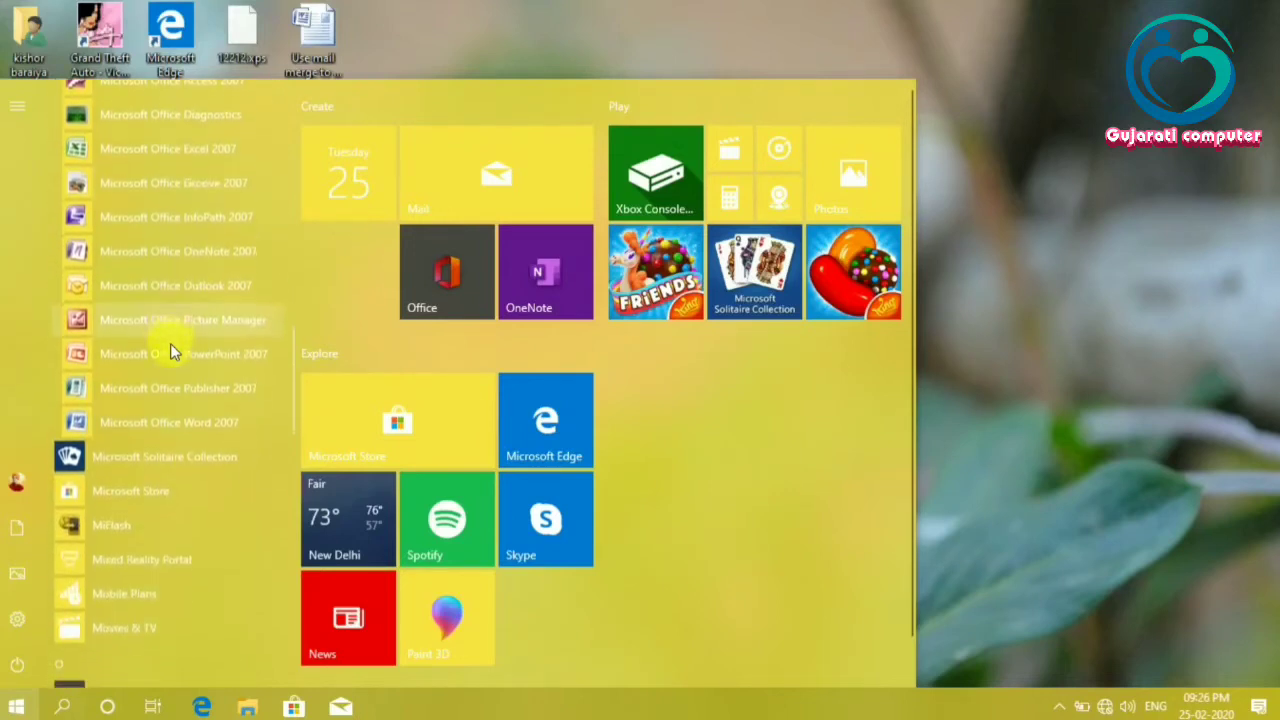
{"action": "left_click", "coordinate": [169, 409]}
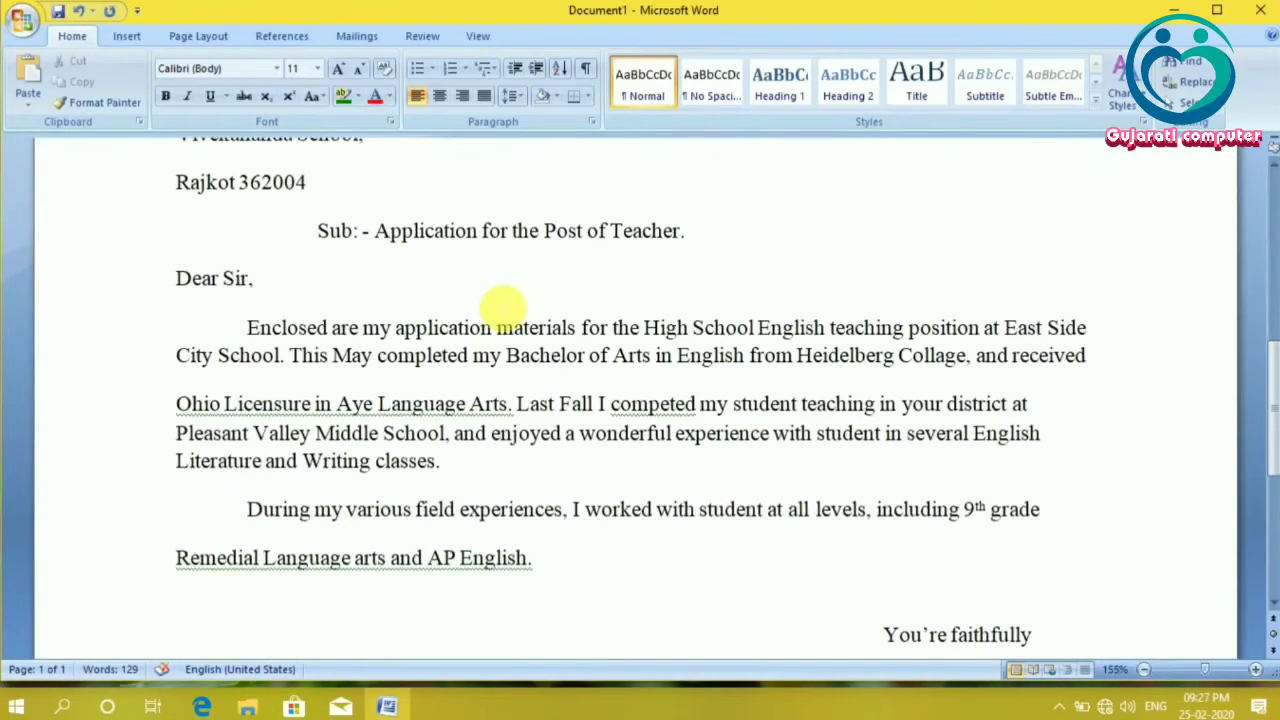
Scroll back up to the top of the pasted teacher application letter
{"action": "scroll", "coordinate": [503, 303], "scroll_direction": "up", "scroll_amount": 1}
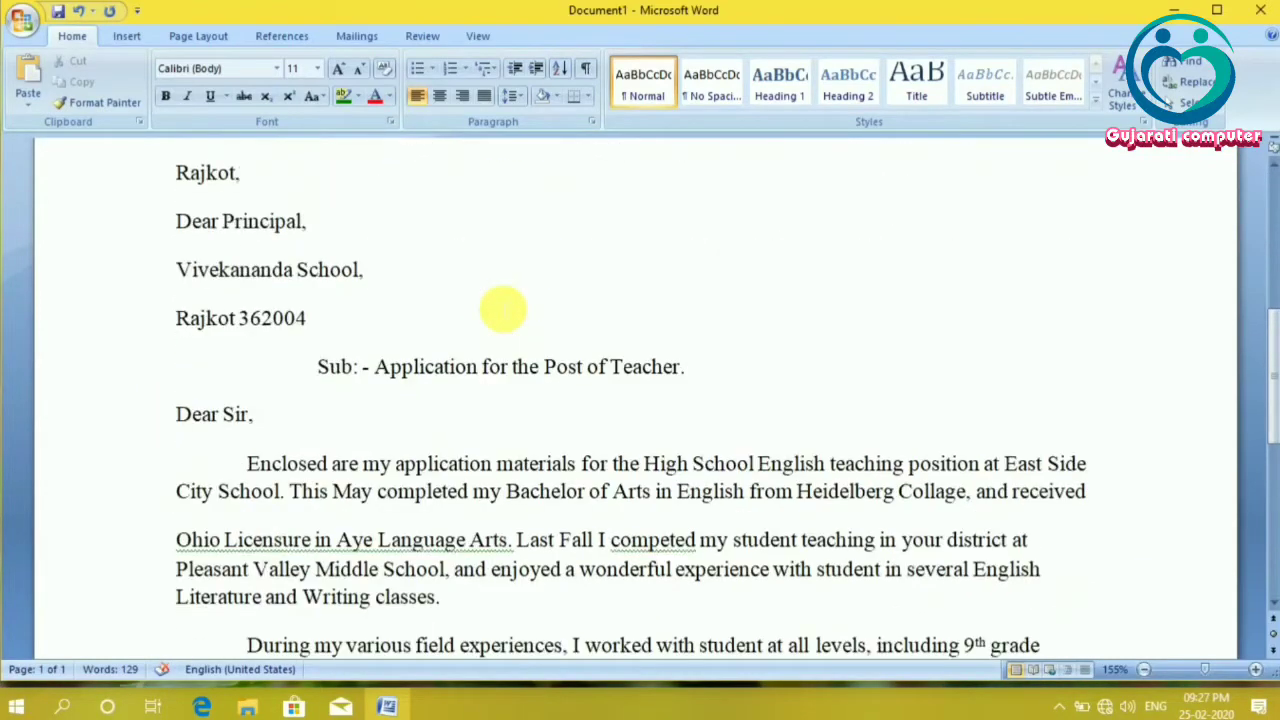
{"action": "scroll", "coordinate": [503, 308], "scroll_direction": "up", "scroll_amount": 3}
{"action": "scroll", "coordinate": [503, 308], "scroll_direction": "up", "scroll_amount": 3}
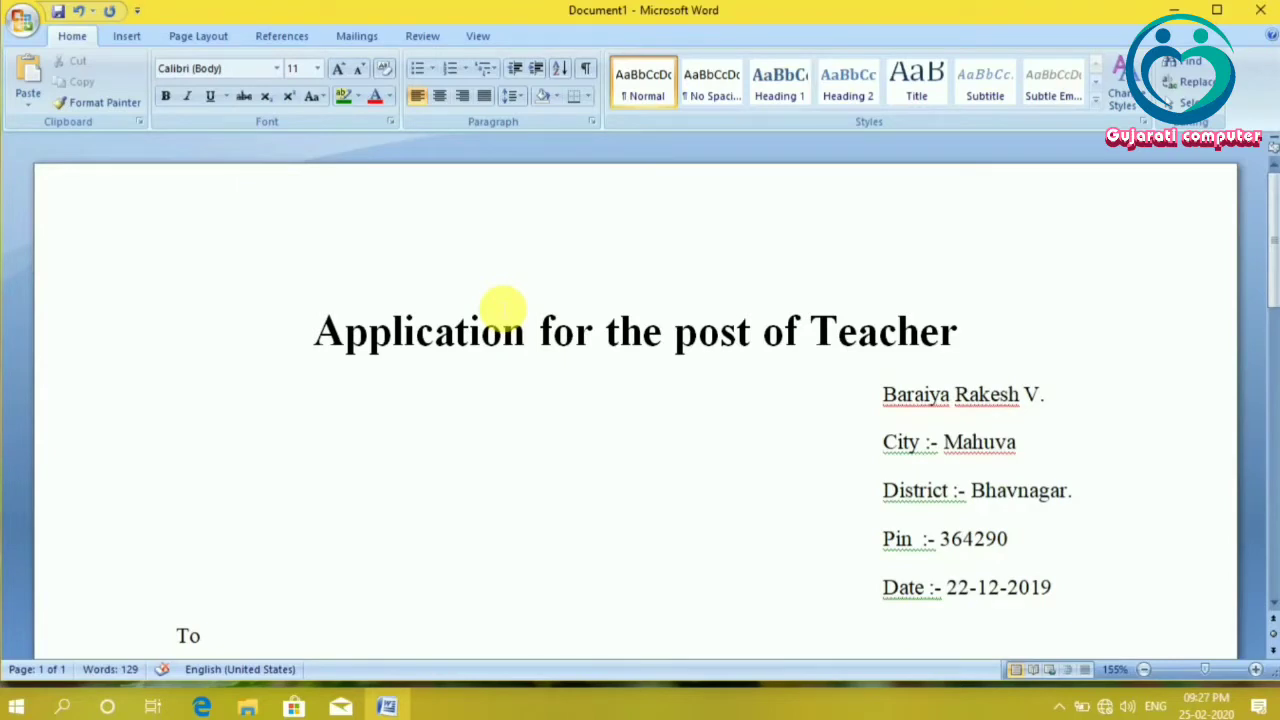
Switch the letter to Print Layout view from the View tab and scroll through it
{"action": "left_click", "coordinate": [477, 38]}
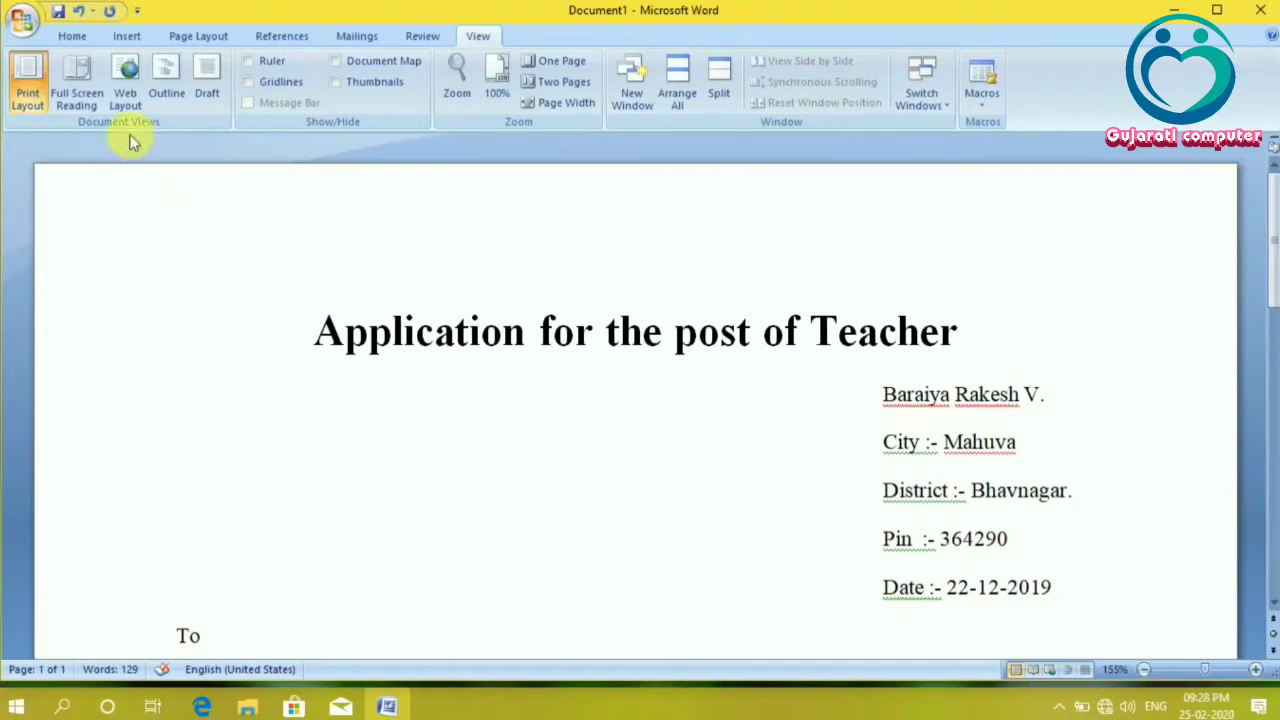
{"action": "mouse_move", "coordinate": [133, 142]}
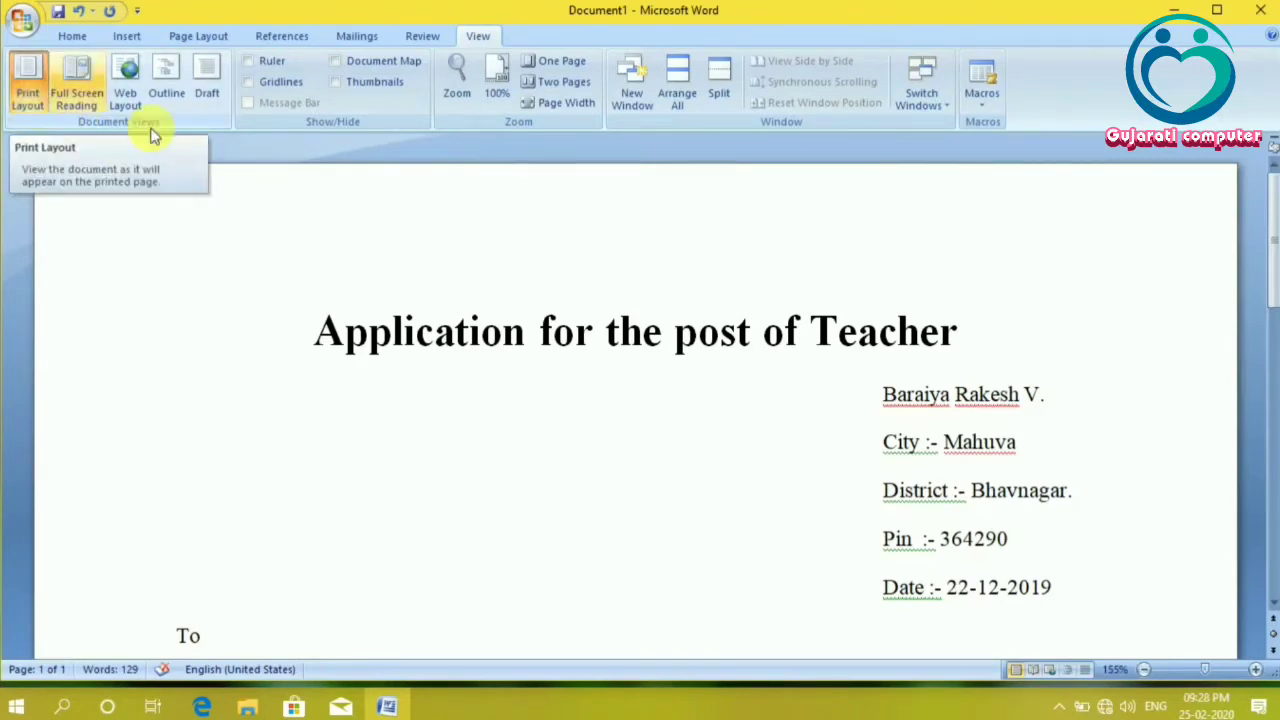
{"action": "left_click", "coordinate": [322, 273]}
{"action": "scroll", "coordinate": [322, 273], "scroll_direction": "down", "scroll_amount": 5}
{"action": "scroll", "coordinate": [322, 273], "scroll_direction": "down", "scroll_amount": 4}
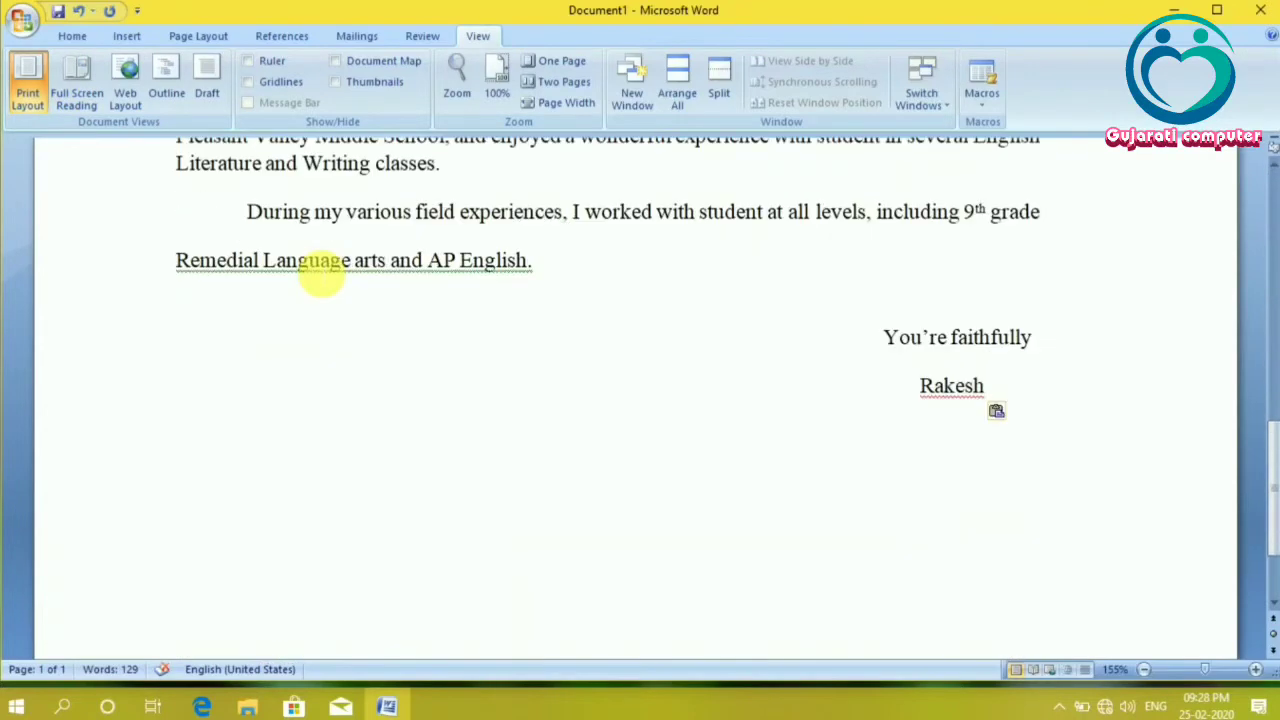
{"action": "scroll", "coordinate": [322, 273], "scroll_direction": "down", "scroll_amount": 1}
{"action": "scroll", "coordinate": [322, 273], "scroll_direction": "up", "scroll_amount": 3}
{"action": "scroll", "coordinate": [322, 273], "scroll_direction": "up", "scroll_amount": 3}
{"action": "scroll", "coordinate": [322, 273], "scroll_direction": "up", "scroll_amount": 5}
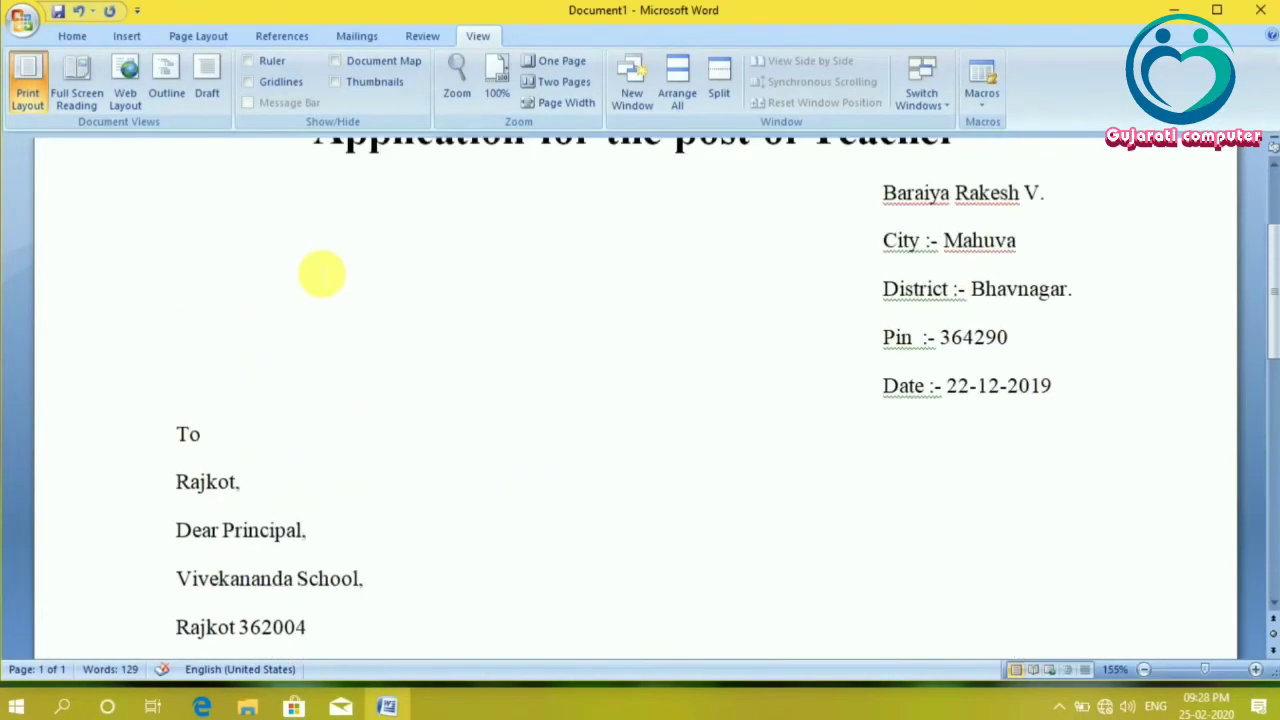
{"action": "scroll", "coordinate": [322, 273], "scroll_direction": "up", "scroll_amount": 3}
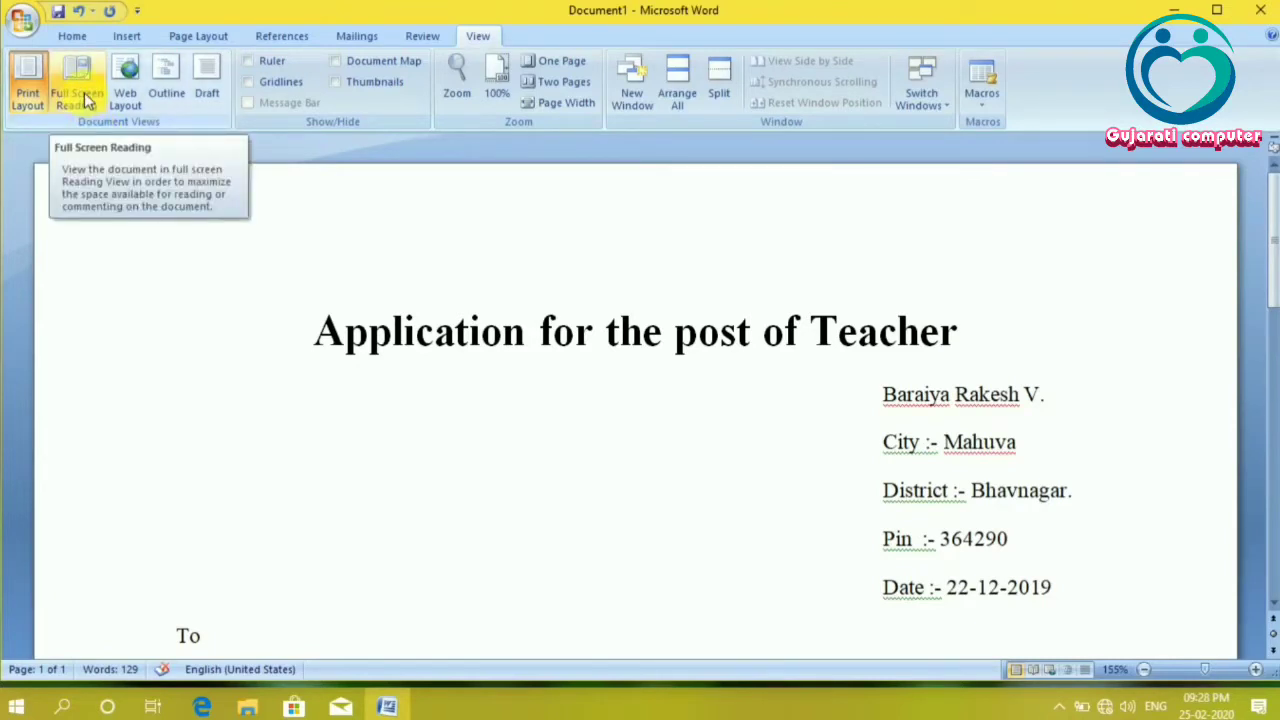
Read the letter in Full Screen Reading view, then close it to return to Print Layout
{"action": "left_click", "coordinate": [84, 92]}
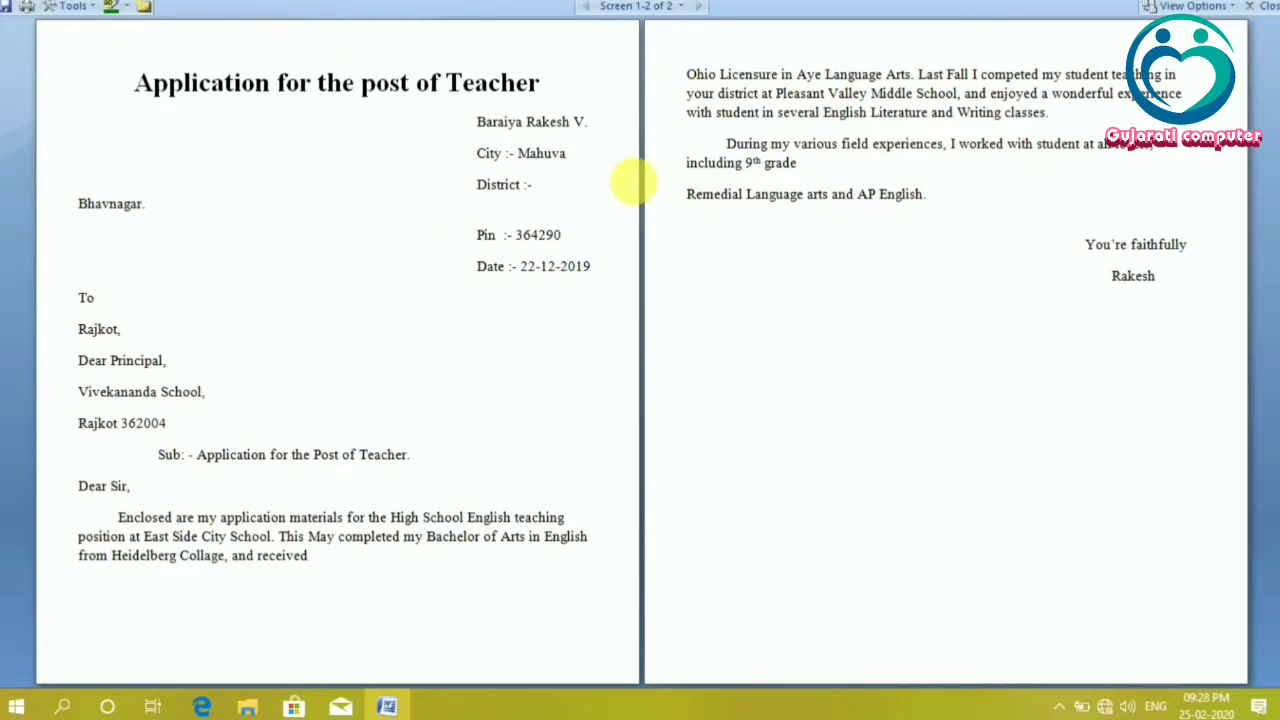
{"action": "left_click", "coordinate": [1270, 8]}
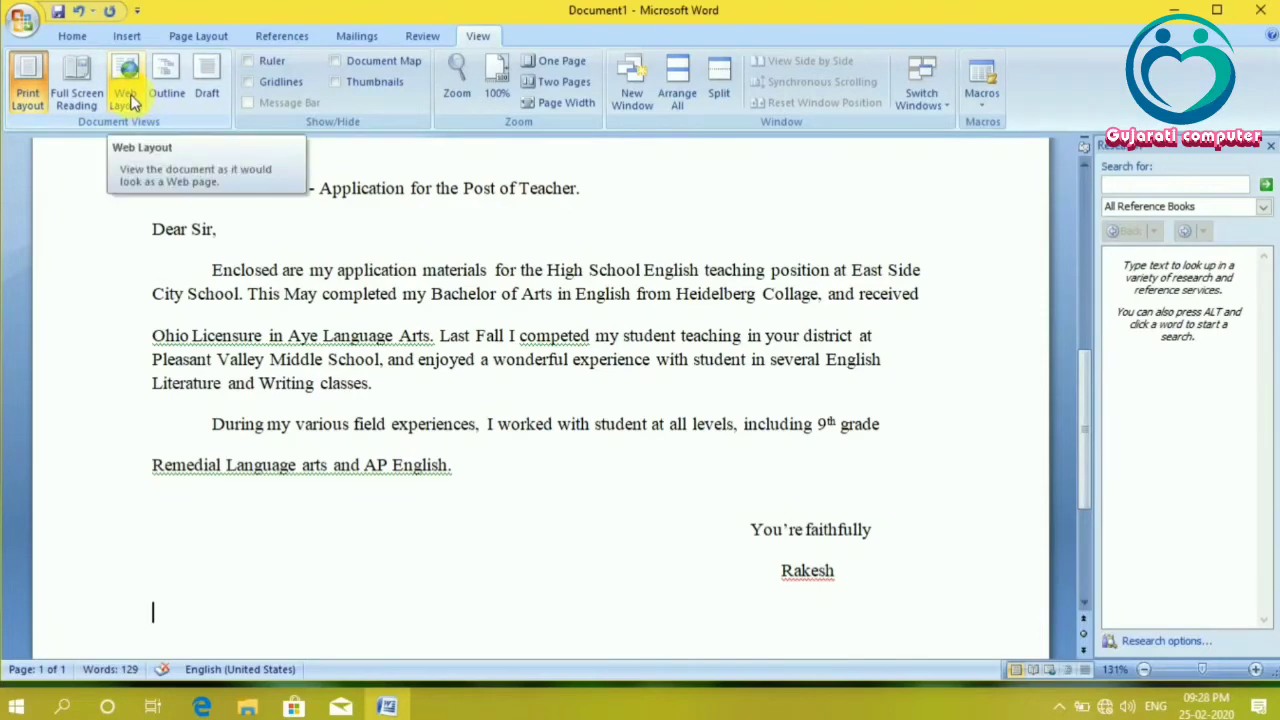
Switch the letter to Web Layout and scroll through the full-width reflowed text
{"action": "left_click", "coordinate": [127, 90]}
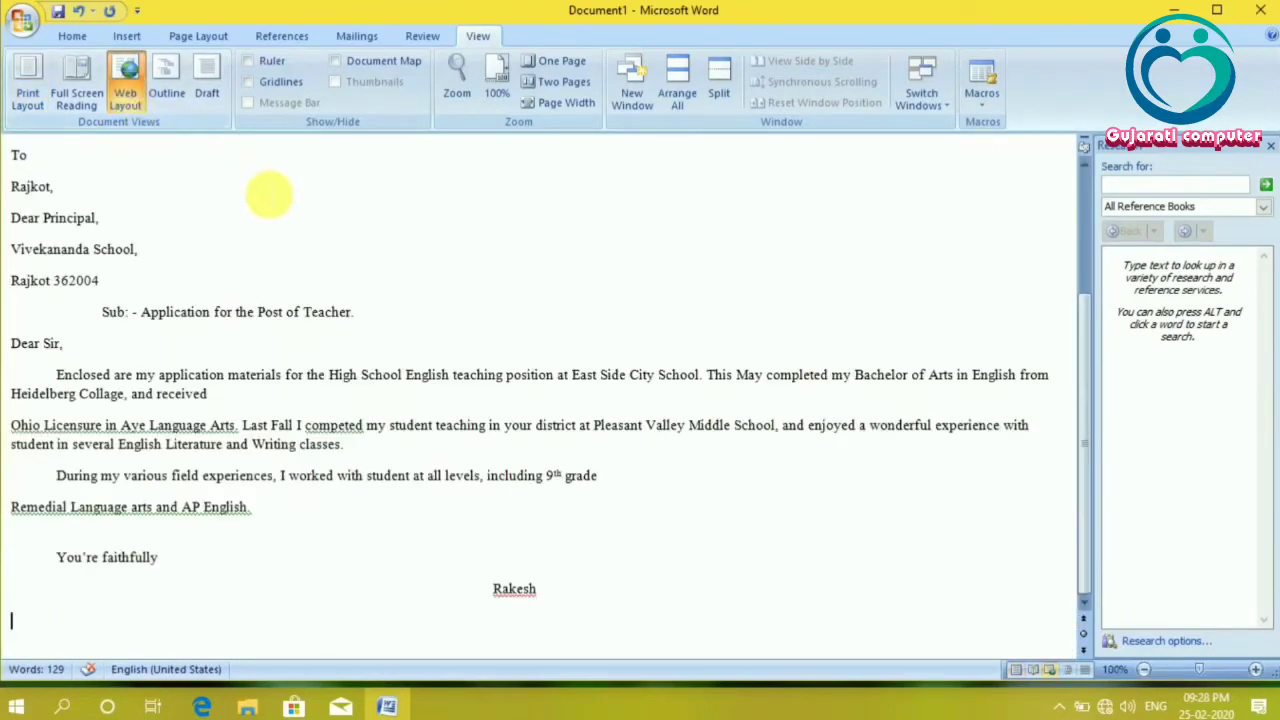
{"action": "scroll", "coordinate": [269, 195], "scroll_direction": "up", "scroll_amount": 3}
{"action": "scroll", "coordinate": [269, 195], "scroll_direction": "down", "scroll_amount": 1}
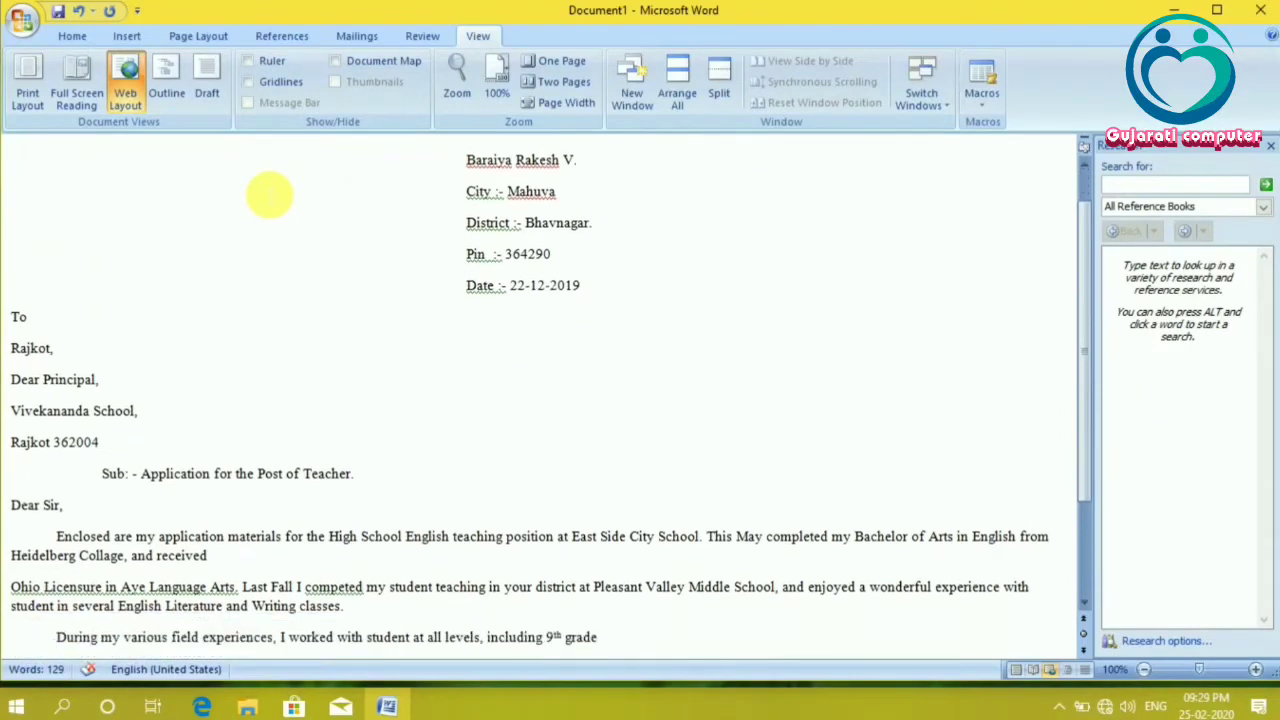
{"action": "scroll", "coordinate": [269, 195], "scroll_direction": "down", "scroll_amount": 3}
{"action": "scroll", "coordinate": [269, 195], "scroll_direction": "up", "scroll_amount": 1}
{"action": "scroll", "coordinate": [269, 195], "scroll_direction": "up", "scroll_amount": 3}
{"action": "scroll", "coordinate": [269, 195], "scroll_direction": "down", "scroll_amount": 1}
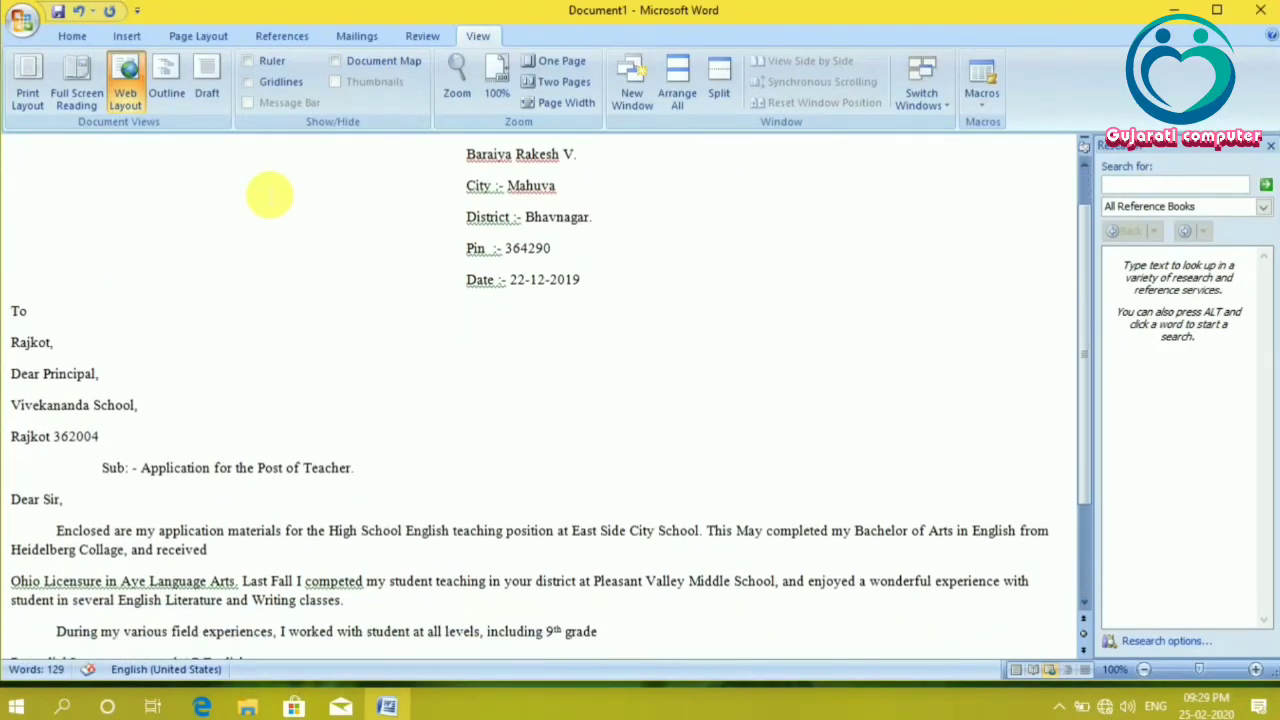
{"action": "scroll", "coordinate": [269, 195], "scroll_direction": "down", "scroll_amount": 1}
{"action": "scroll", "coordinate": [269, 195], "scroll_direction": "up", "scroll_amount": 2}
{"action": "scroll", "coordinate": [269, 195], "scroll_direction": "down", "scroll_amount": 1}
{"action": "scroll", "coordinate": [269, 195], "scroll_direction": "down", "scroll_amount": 4}
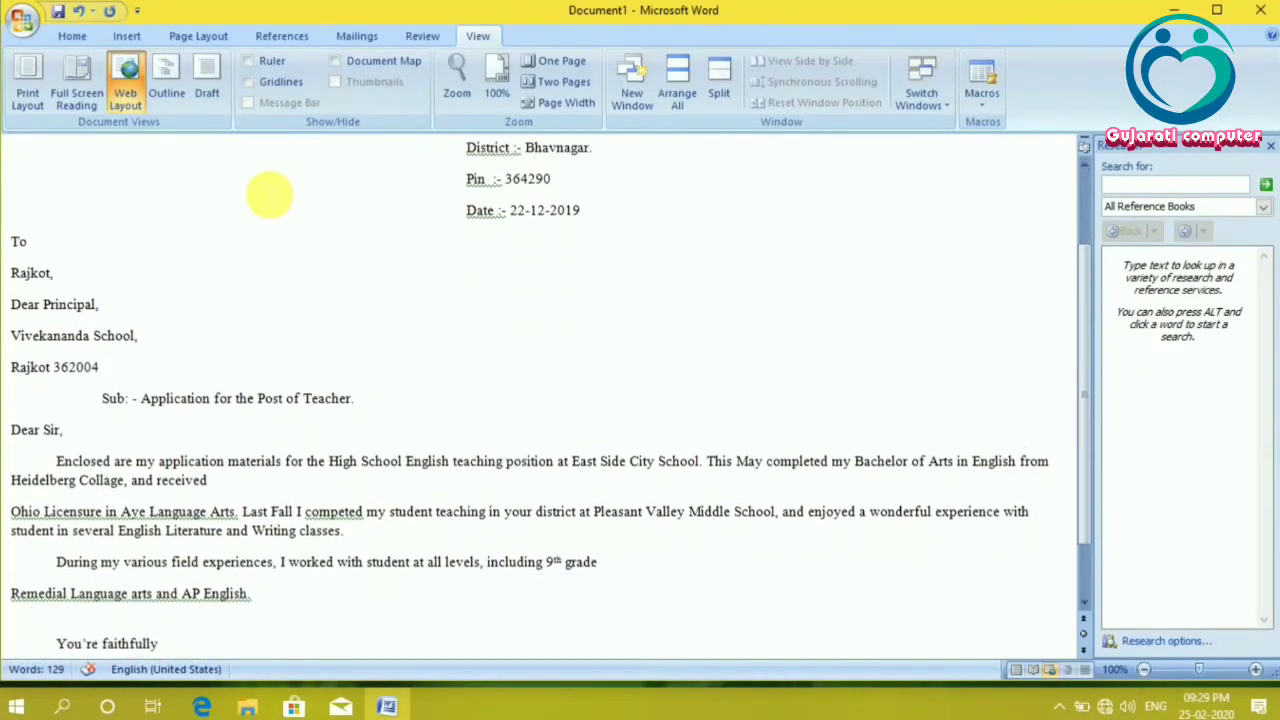
{"action": "scroll", "coordinate": [269, 195], "scroll_direction": "up", "scroll_amount": 3}
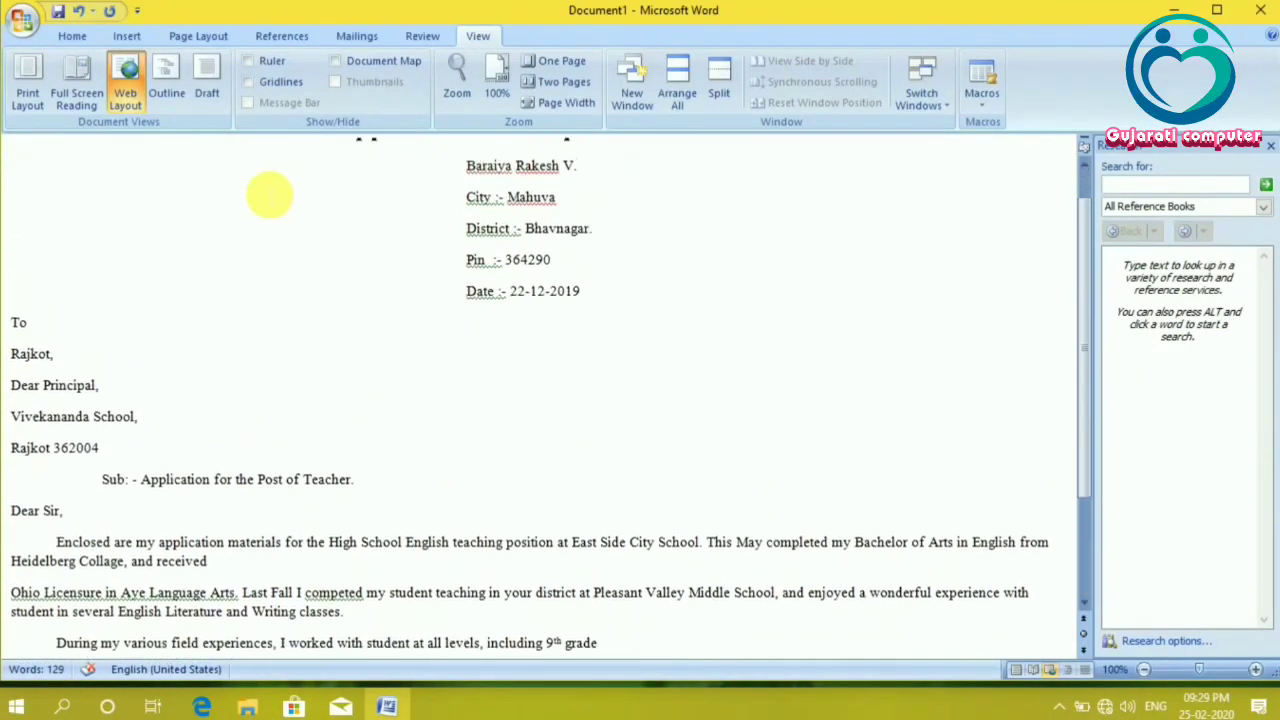
Switch to Outline view and select the Pin, Date, Rajkot, Dear Principal, Vivekananda School and subject paragraphs
{"action": "left_click", "coordinate": [165, 100]}
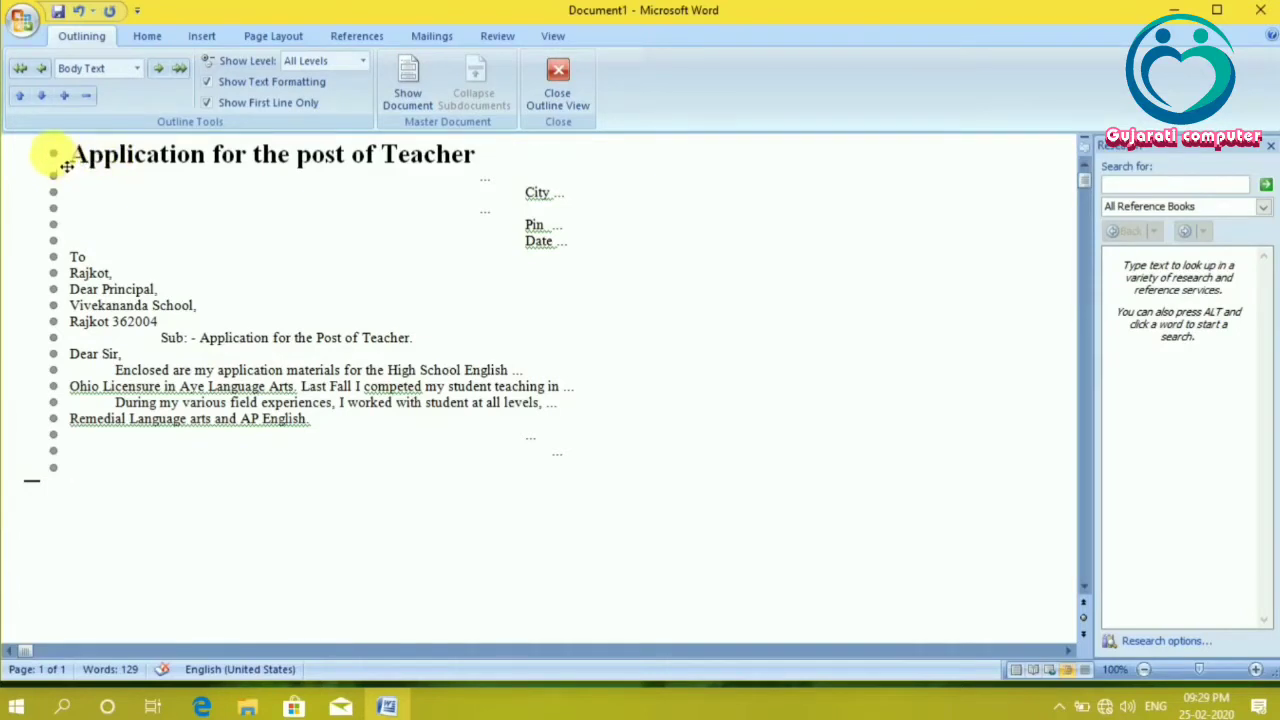
{"action": "left_click", "coordinate": [54, 226]}
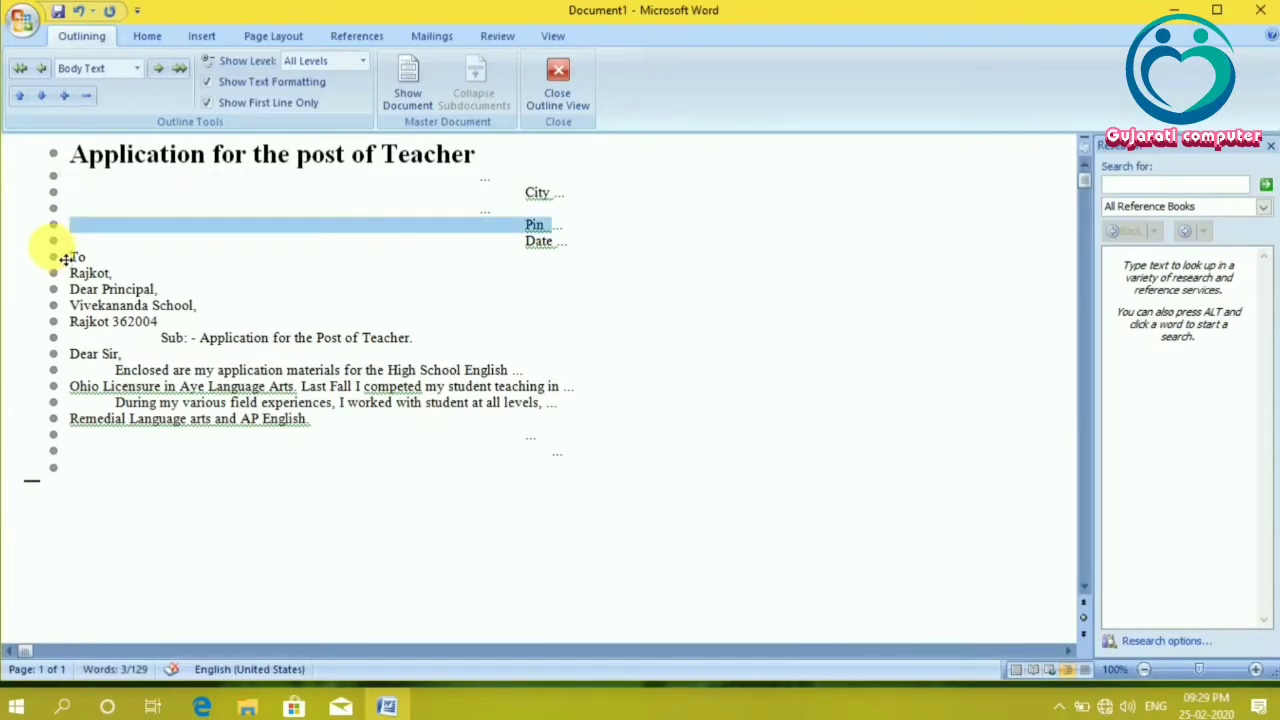
{"action": "left_click", "coordinate": [58, 245]}
{"action": "key", "text": "Delete"}
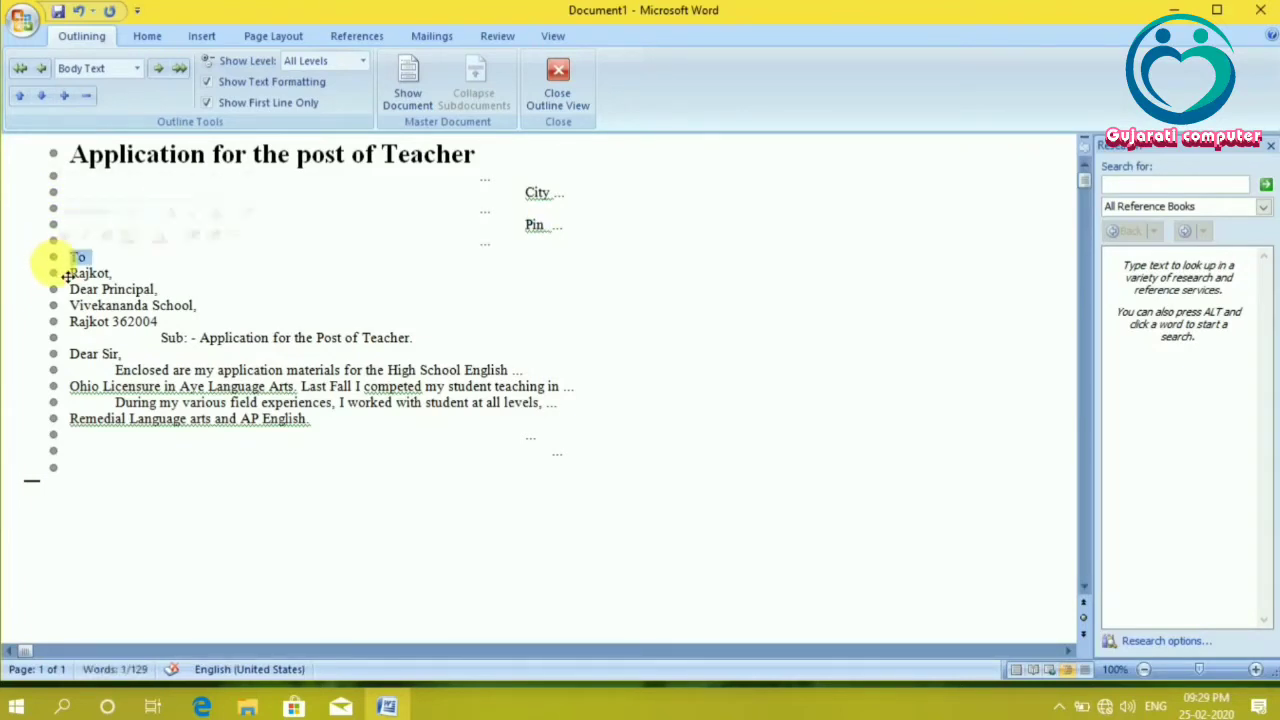
{"action": "left_click", "coordinate": [62, 273]}
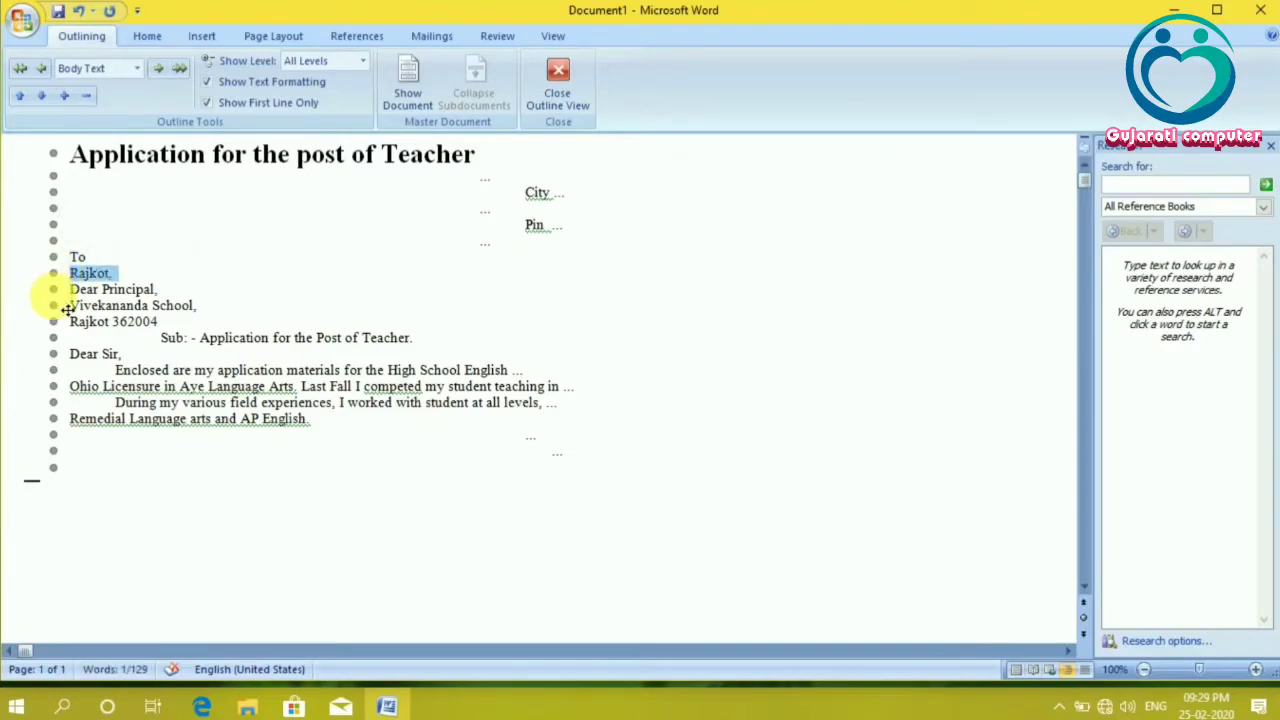
{"action": "left_click", "coordinate": [62, 291]}
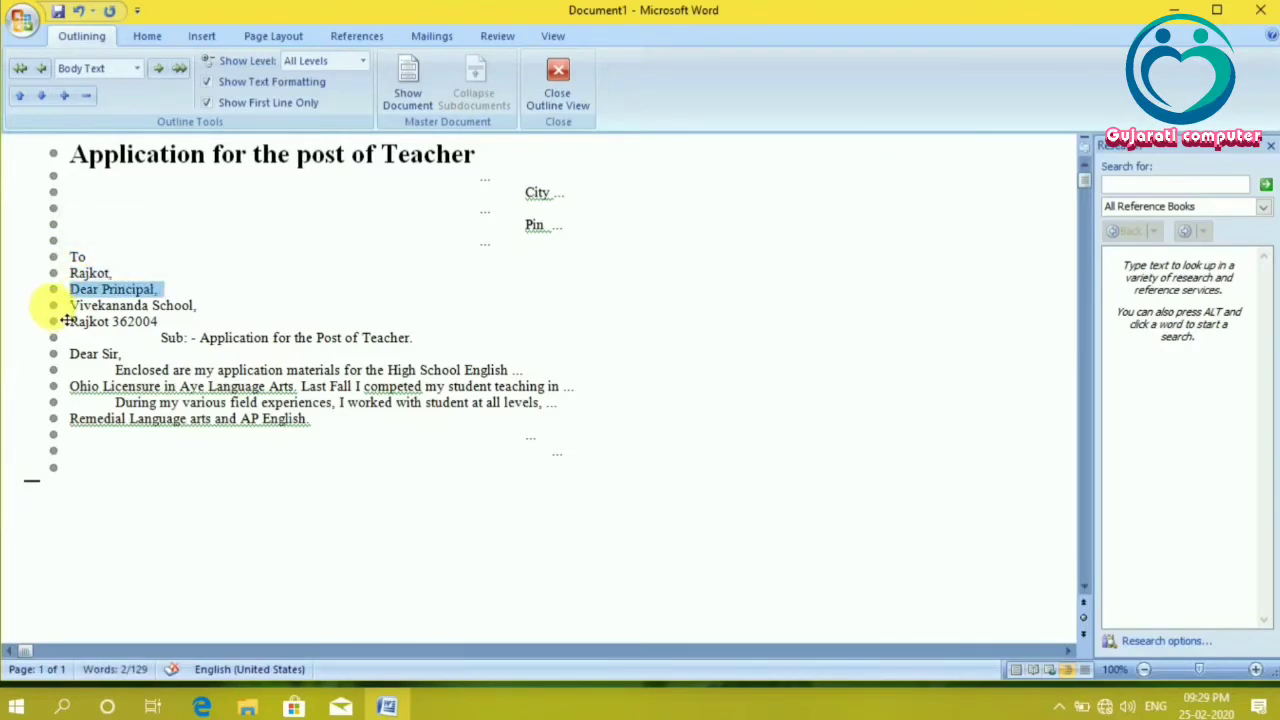
{"action": "left_click", "coordinate": [64, 309]}
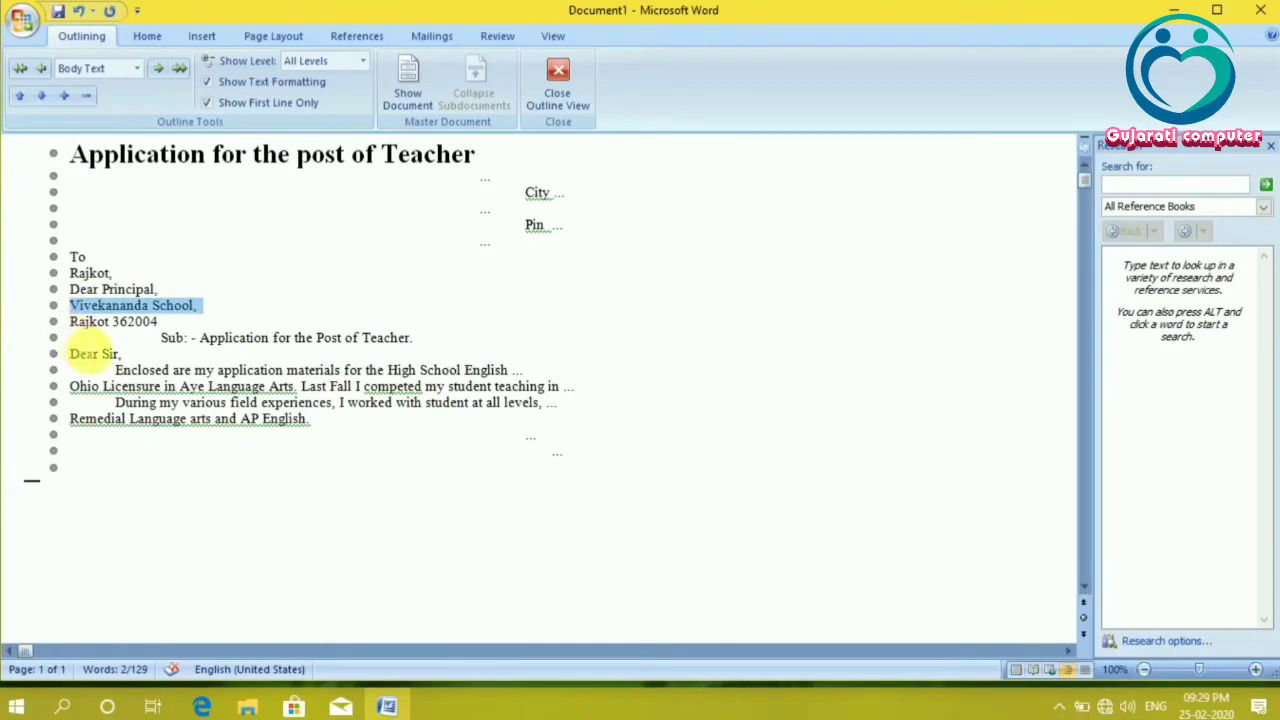
{"action": "left_click", "coordinate": [54, 338]}
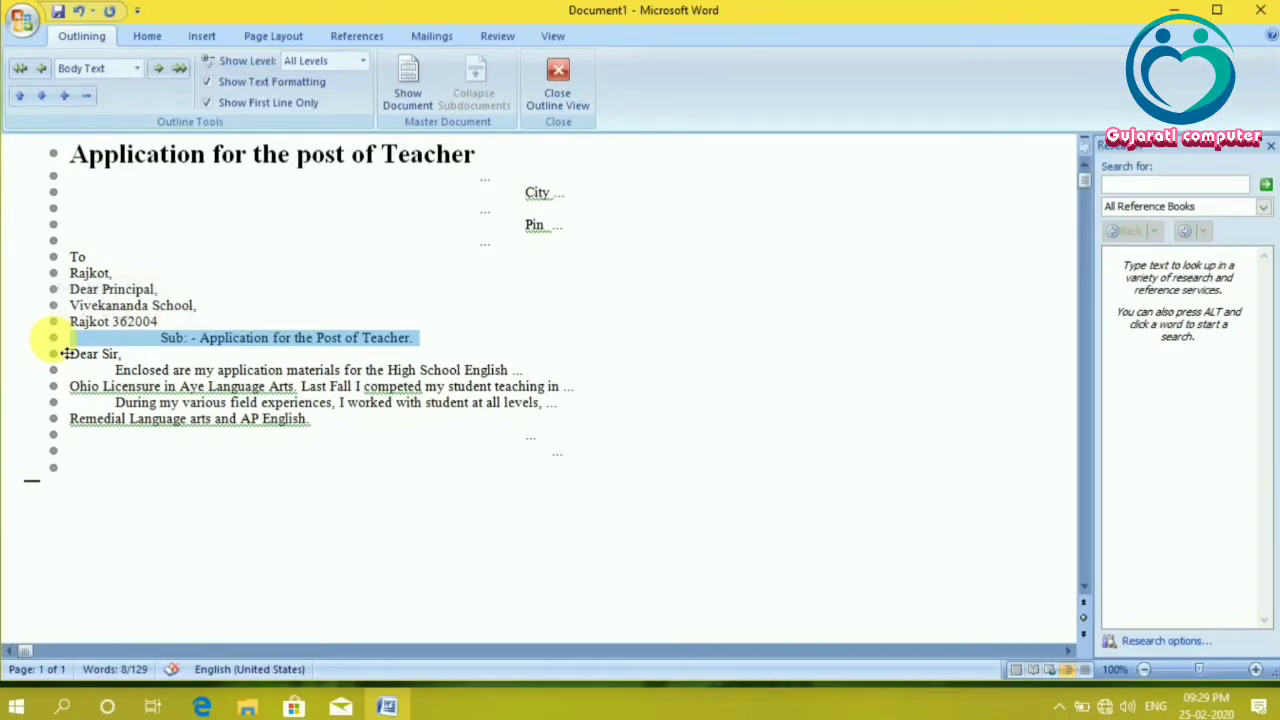
{"action": "key", "text": "ctrl+shift+greater"}
{"action": "key", "text": "ctrl+shift+greater"}
{"action": "key", "text": "ctrl+shift+greater"}
{"action": "key", "text": "ctrl+shift+greater"}
{"action": "key", "text": "ctrl+shift+greater"}
{"action": "key", "text": "ctrl+shift+greater"}
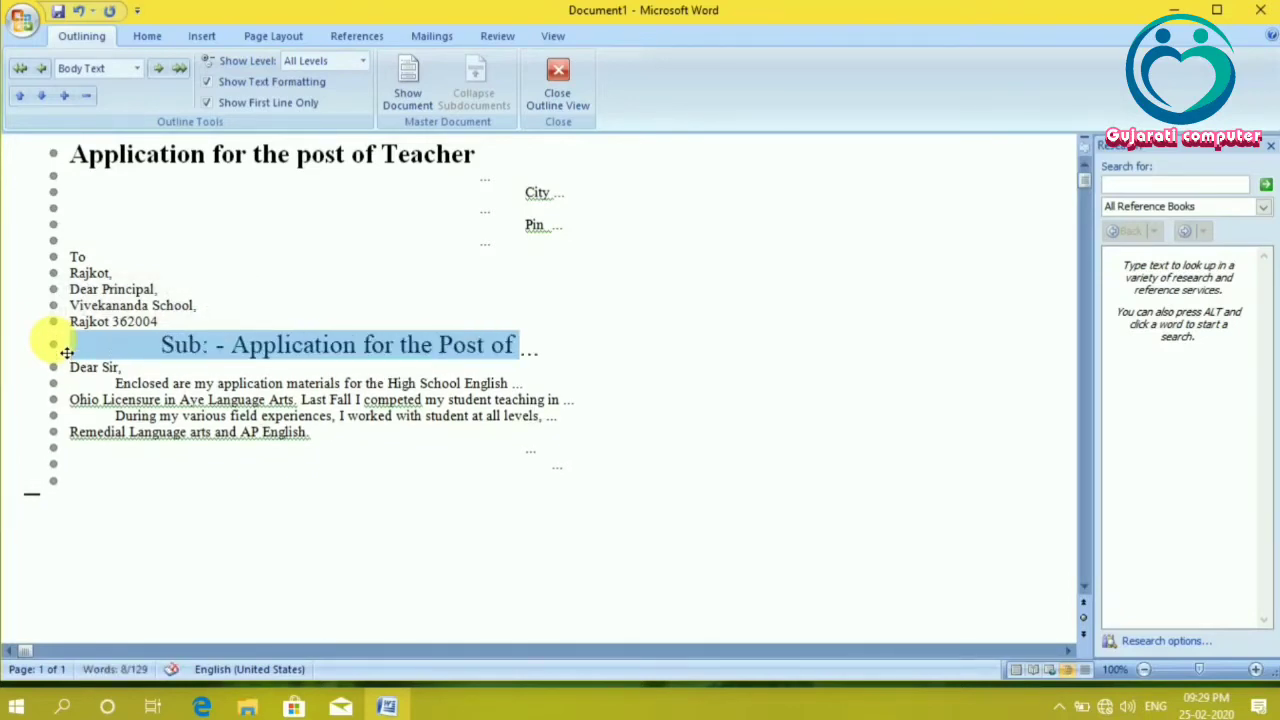
{"action": "key", "text": "ctrl+shift+less"}
{"action": "key", "text": "ctrl+shift+greater"}
{"action": "key", "text": "ctrl+shift+greater"}
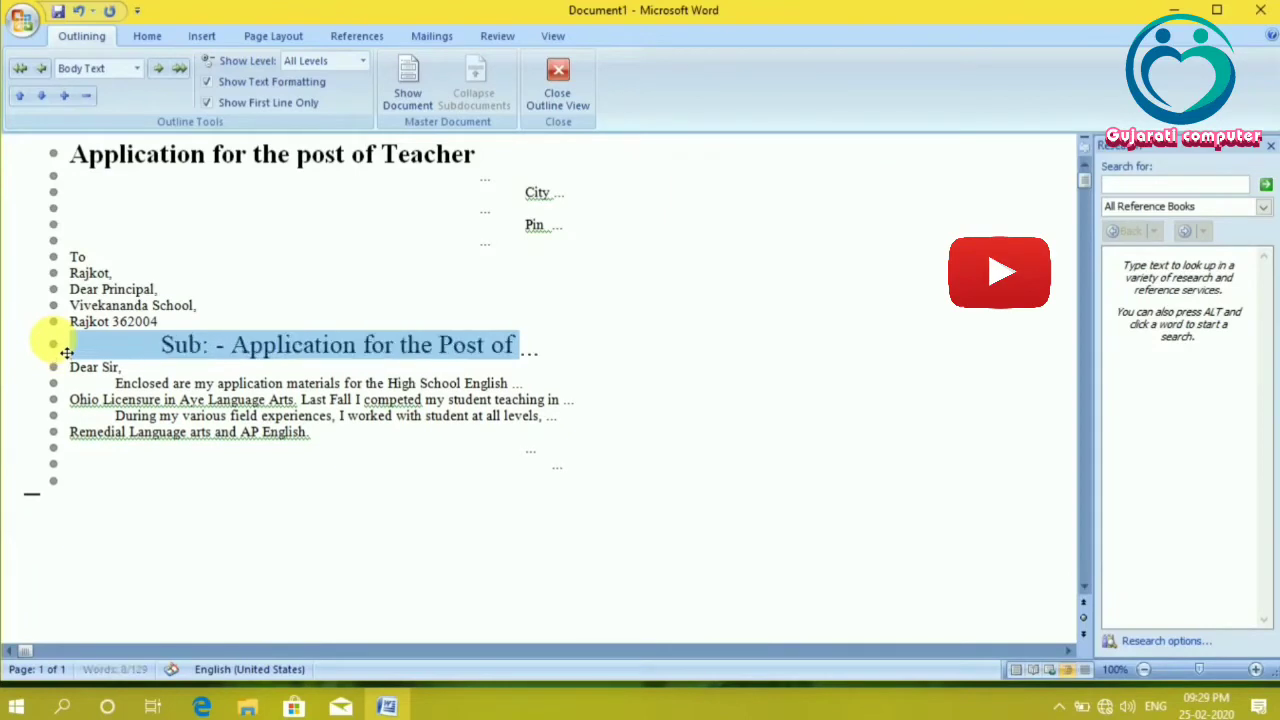
{"action": "key", "text": "ctrl+shift+less"}
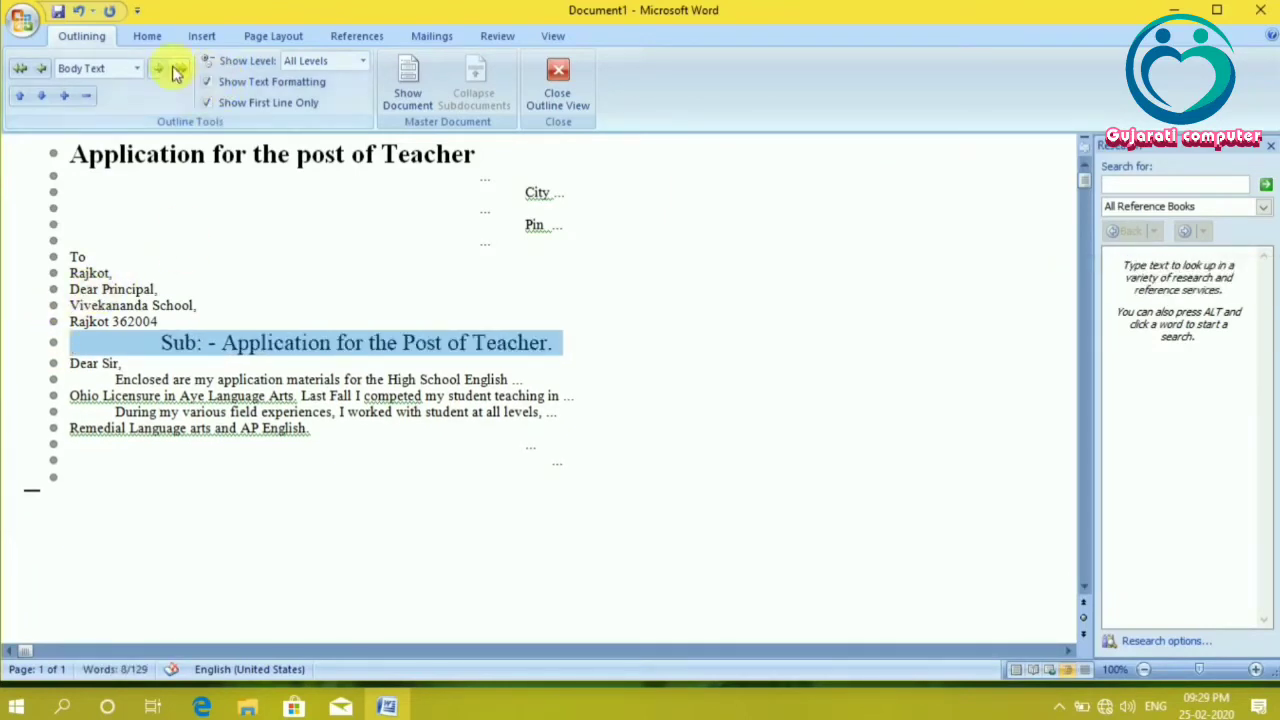
{"action": "left_click", "coordinate": [160, 72]}
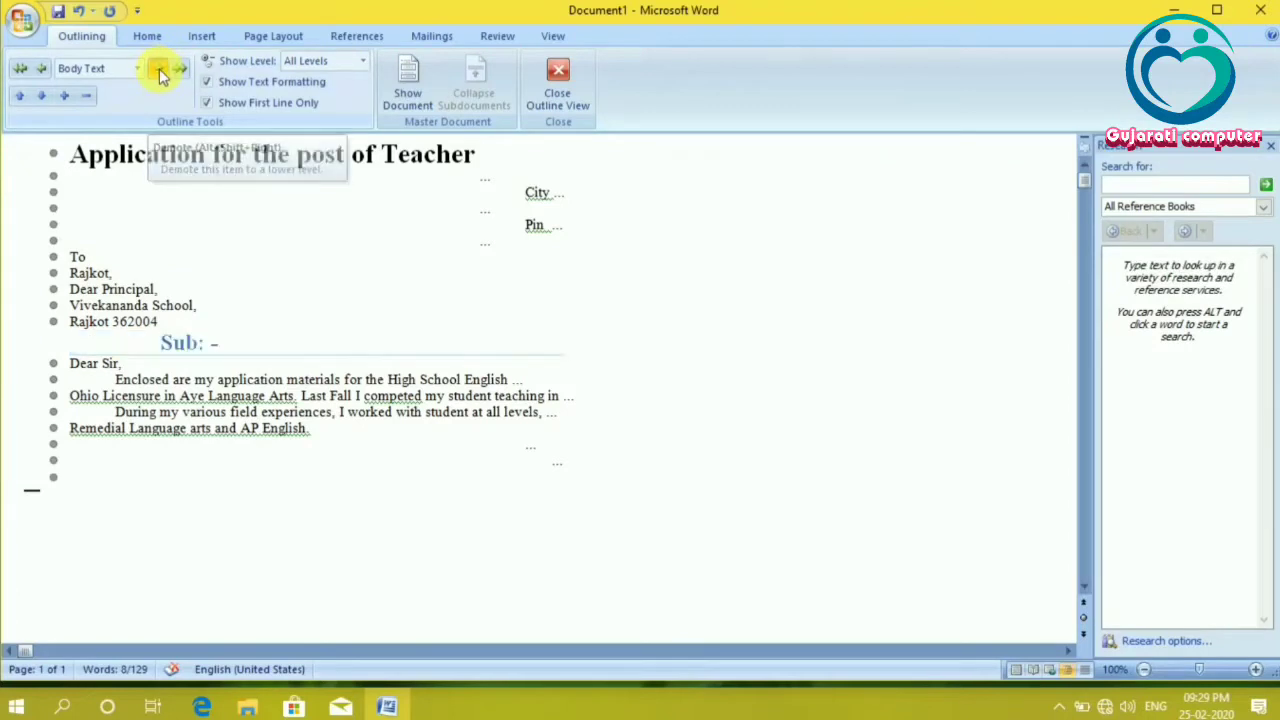
{"action": "left_click", "coordinate": [41, 68]}
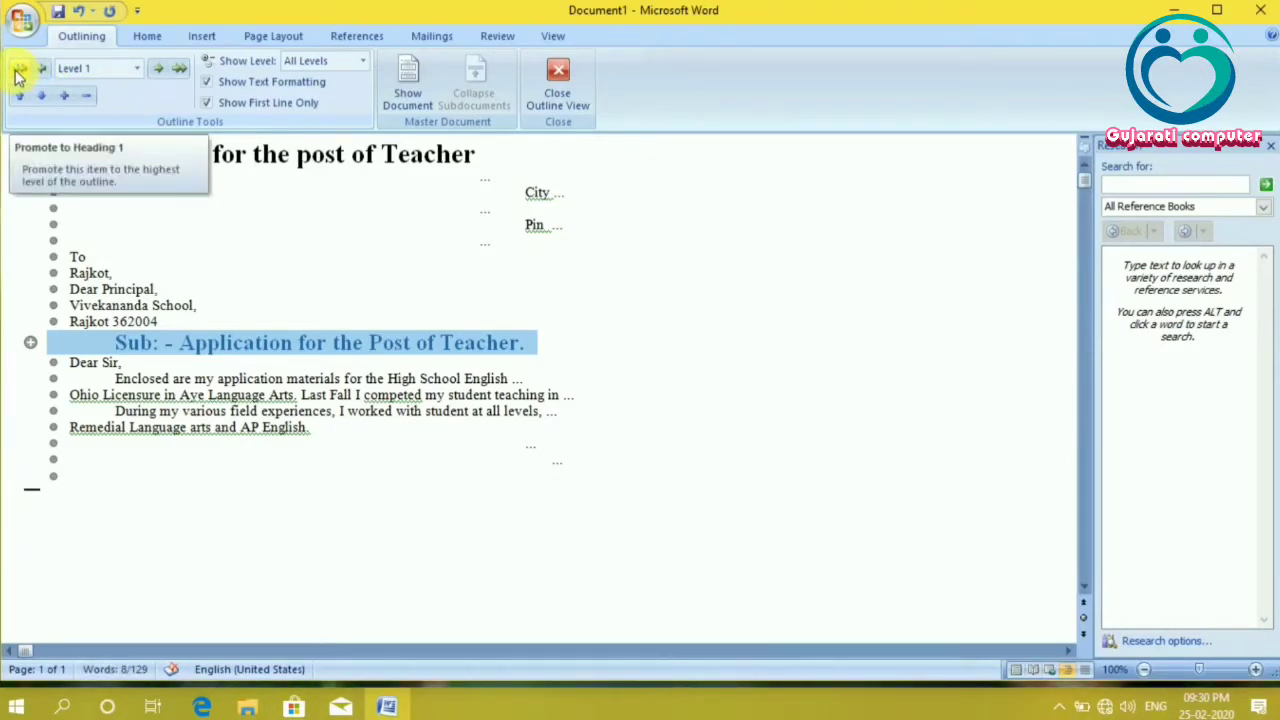
{"action": "left_click", "coordinate": [18, 70]}
{"action": "left_click", "coordinate": [18, 70]}
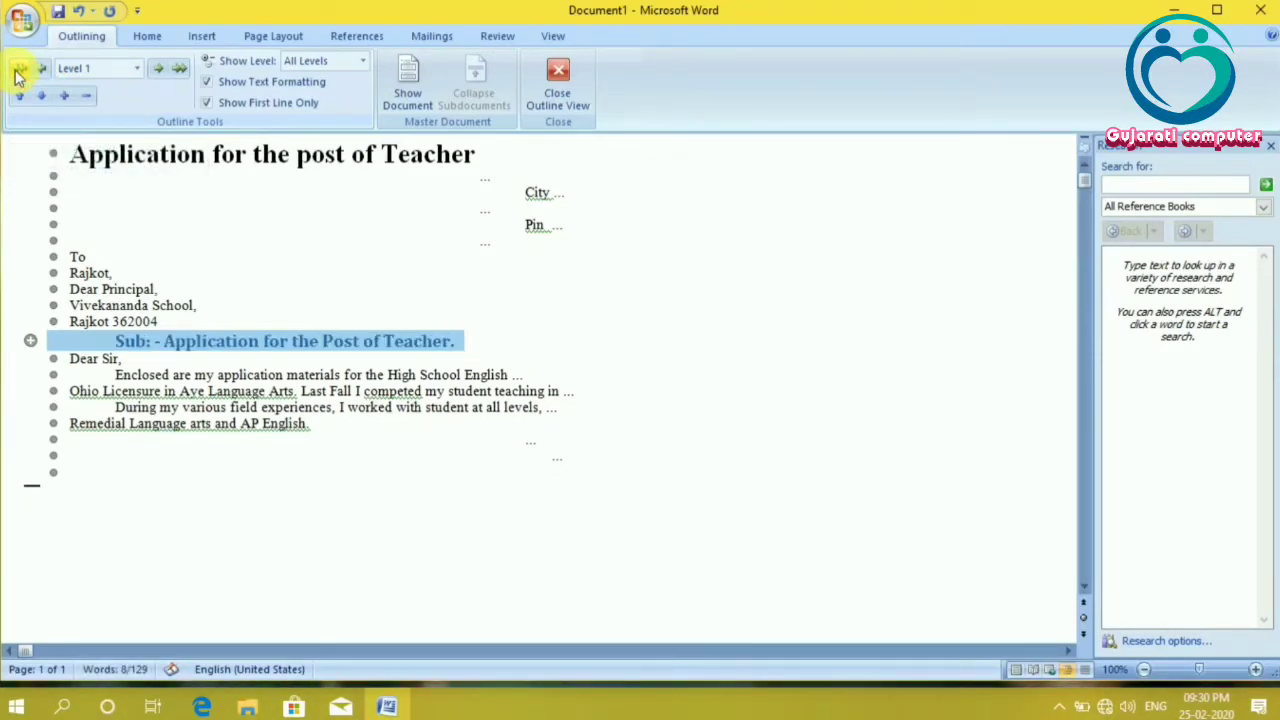
{"action": "left_click", "coordinate": [179, 68]}
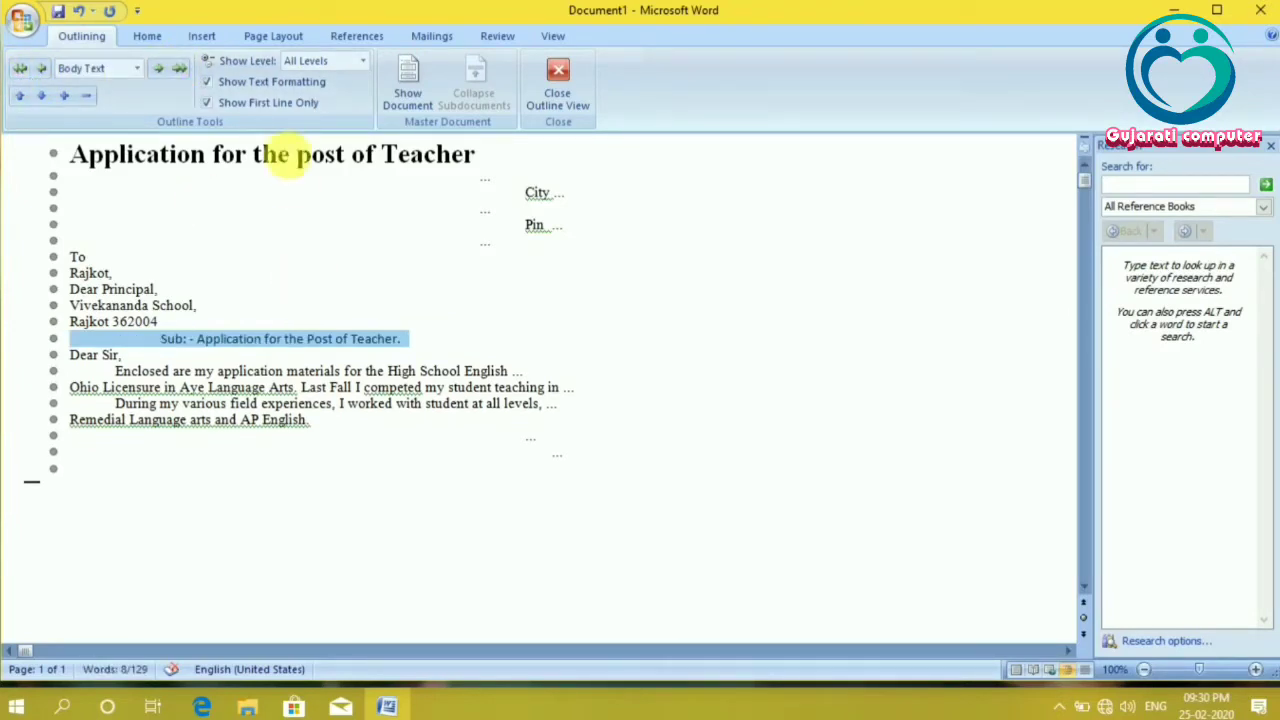
Try the Show Level list, Show Text Formatting and Show First Line Only, leaving each as before
{"action": "left_click", "coordinate": [361, 62]}
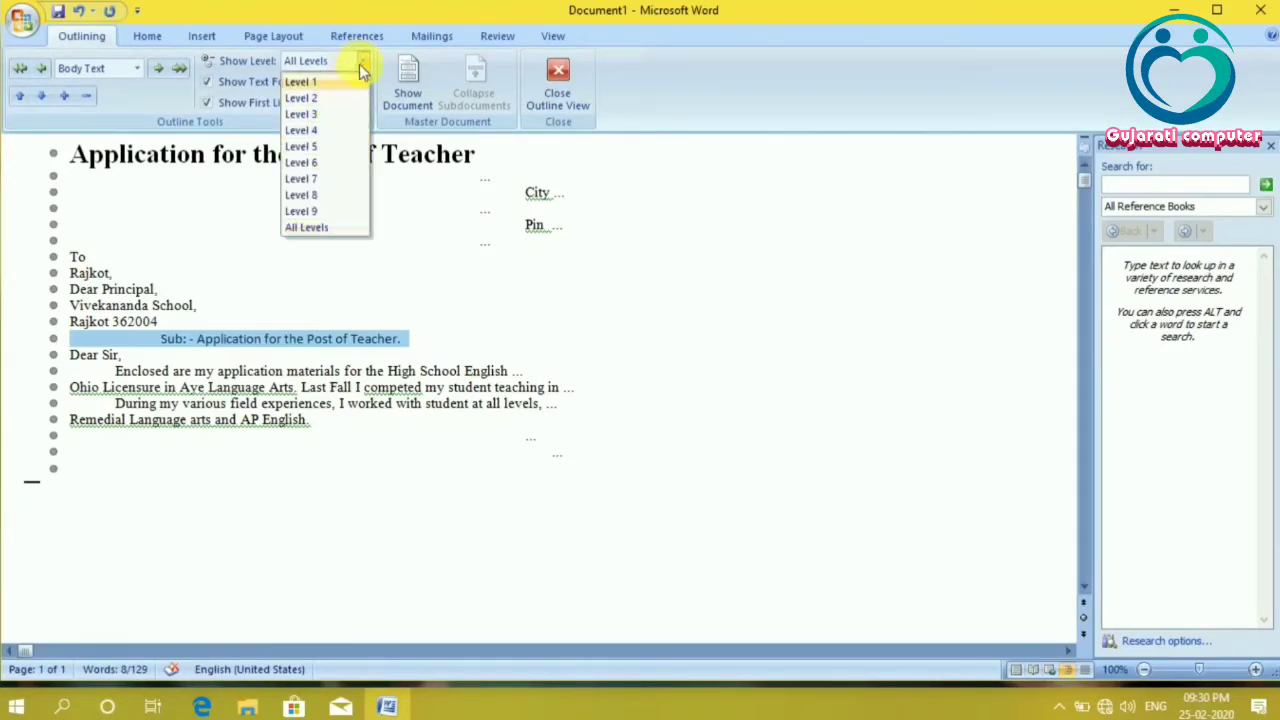
{"action": "left_click", "coordinate": [365, 63]}
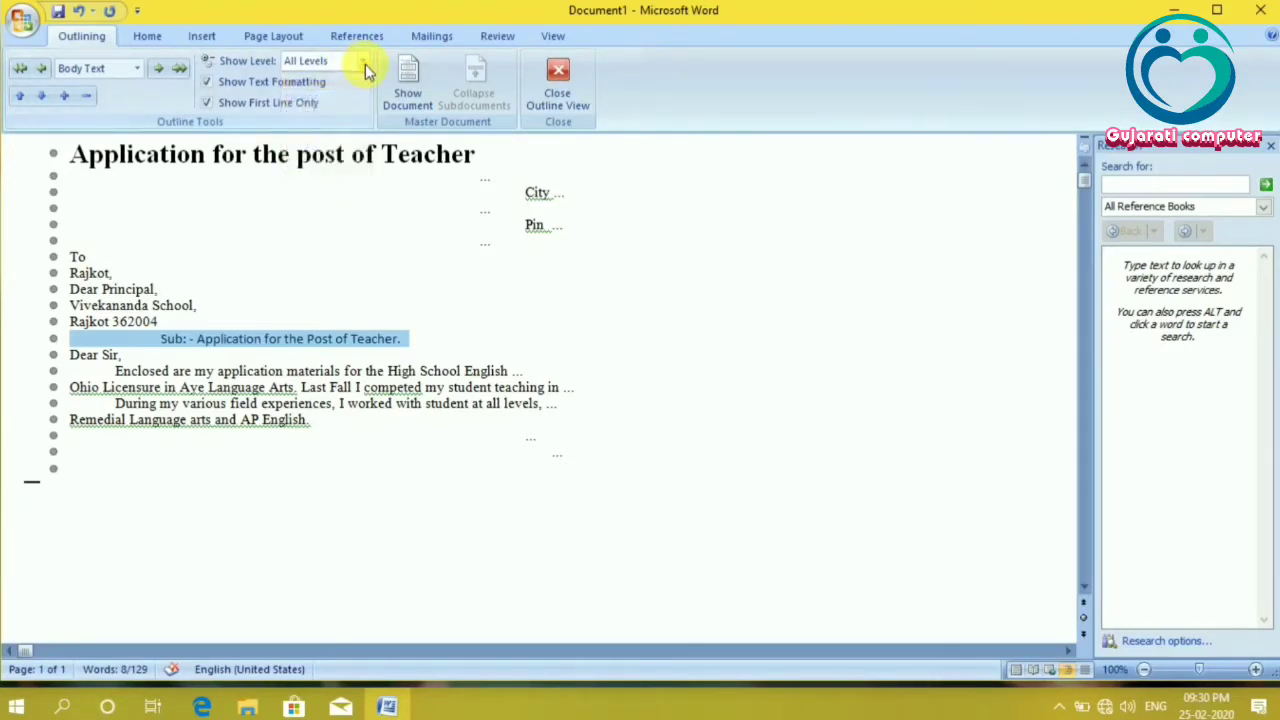
{"action": "left_click", "coordinate": [205, 88]}
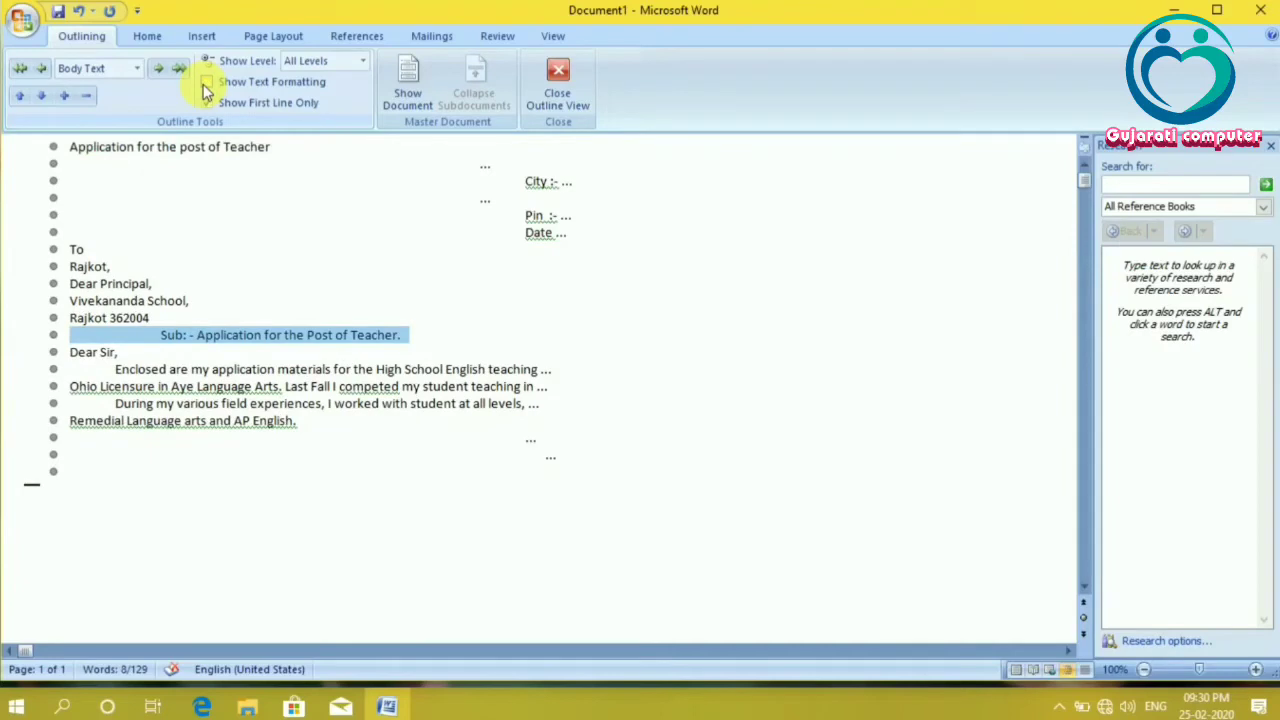
{"action": "left_click", "coordinate": [205, 88]}
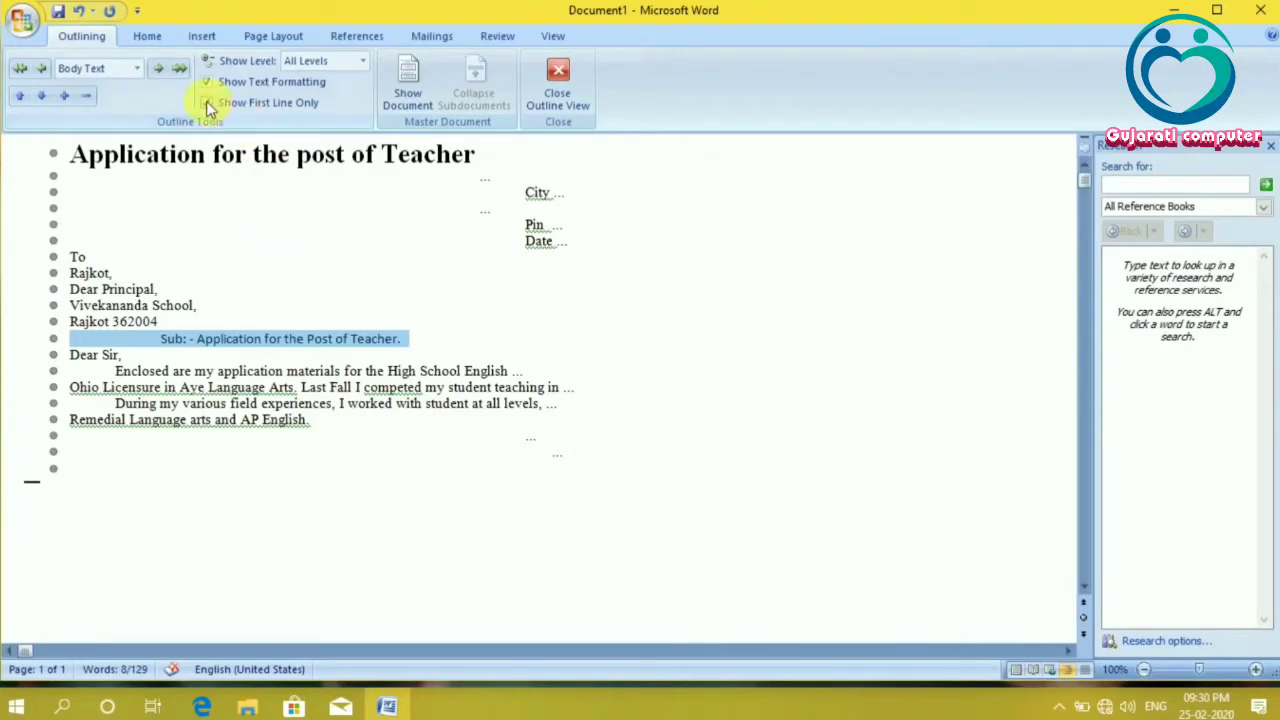
{"action": "left_click", "coordinate": [206, 104]}
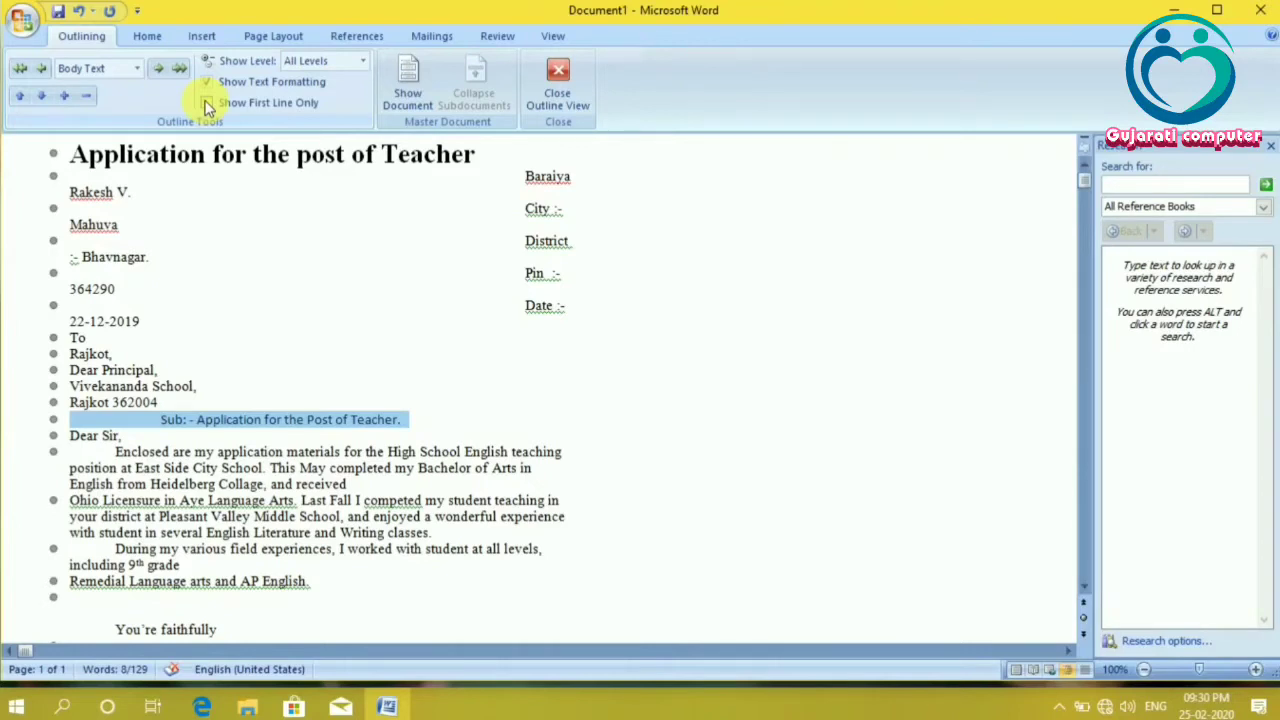
{"action": "left_click", "coordinate": [206, 104]}
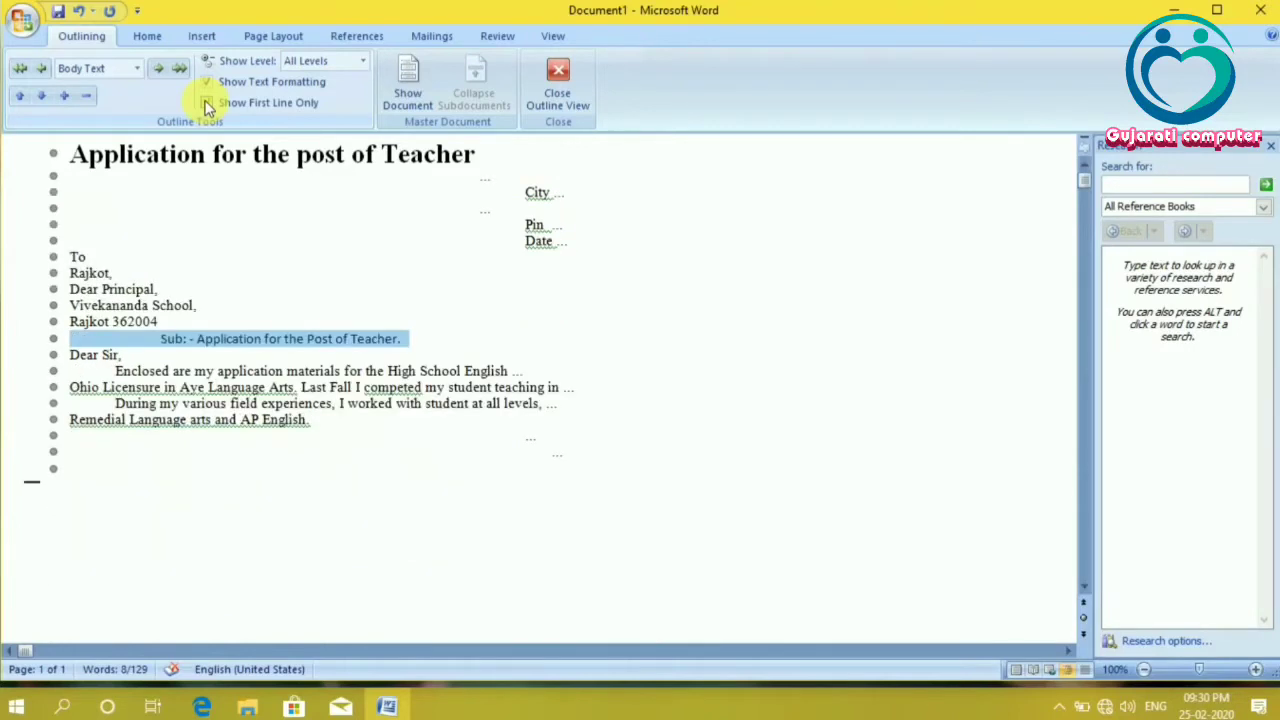
{"action": "left_click", "coordinate": [206, 104]}
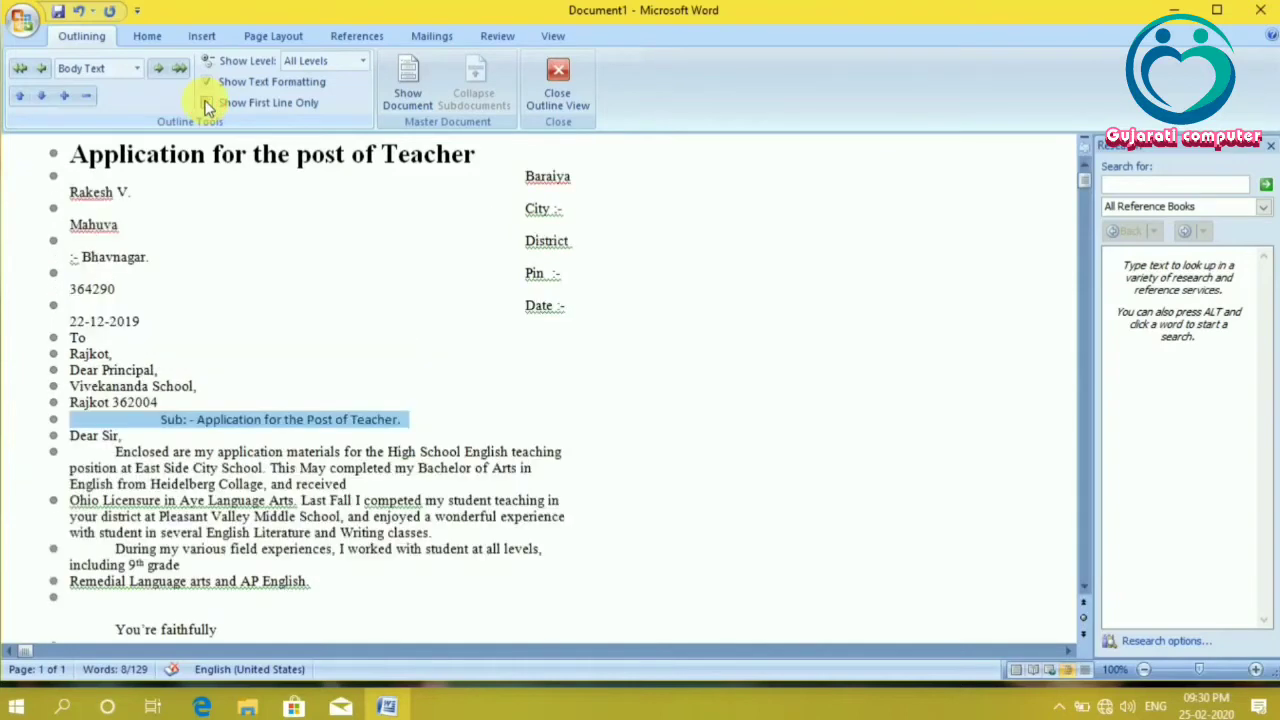
{"action": "left_click", "coordinate": [206, 104]}
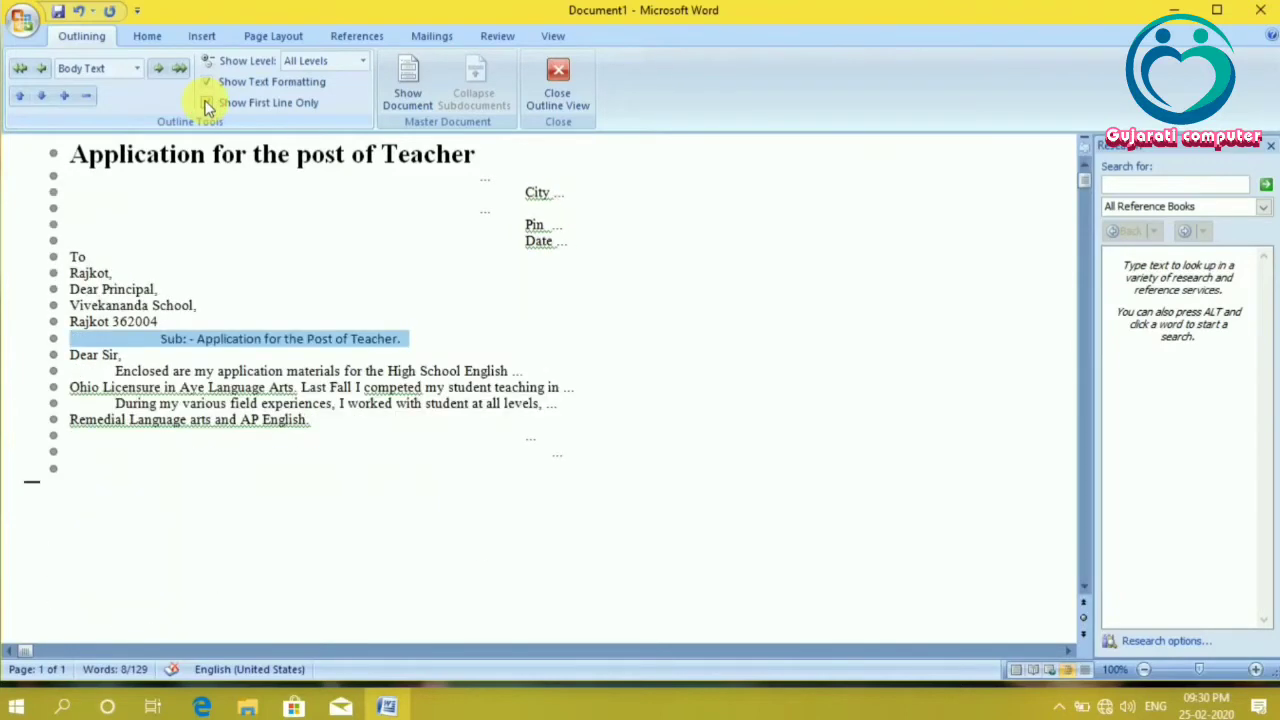
Turn on Show Document to reveal the master document subdocument tools
{"action": "left_click", "coordinate": [414, 94]}
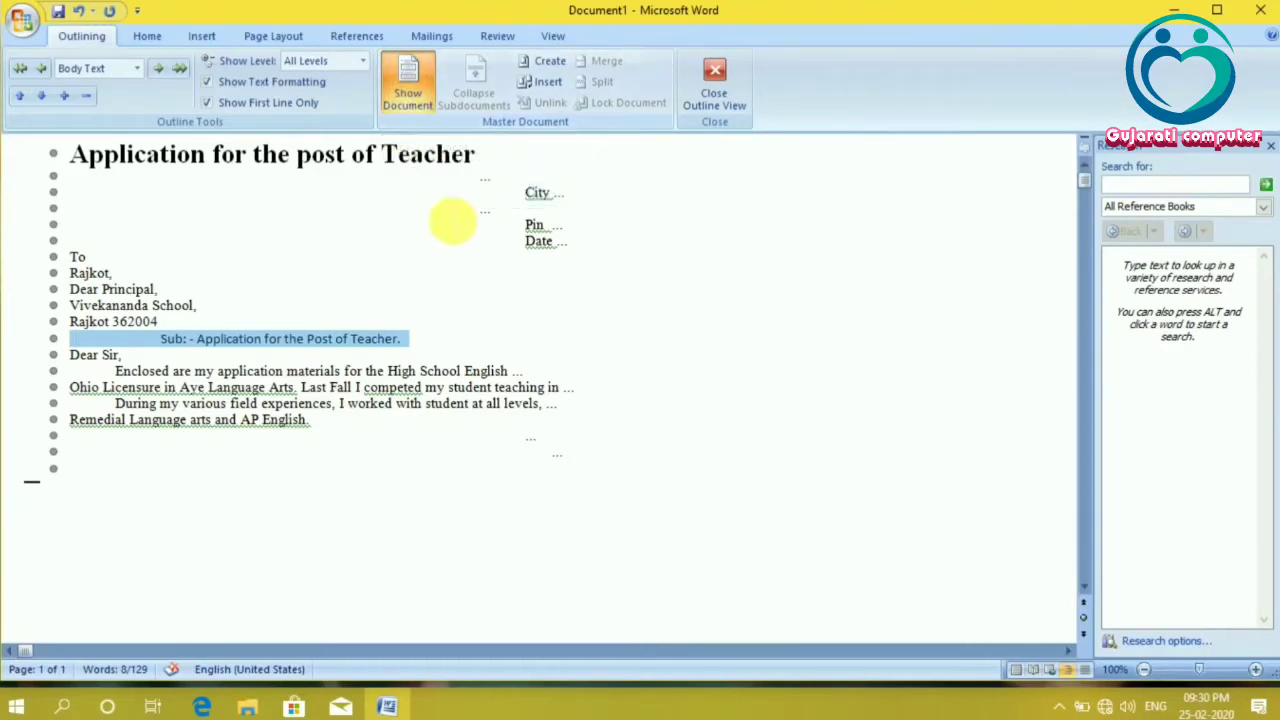
{"action": "scroll", "coordinate": [349, 229], "scroll_direction": "down", "scroll_amount": 4}
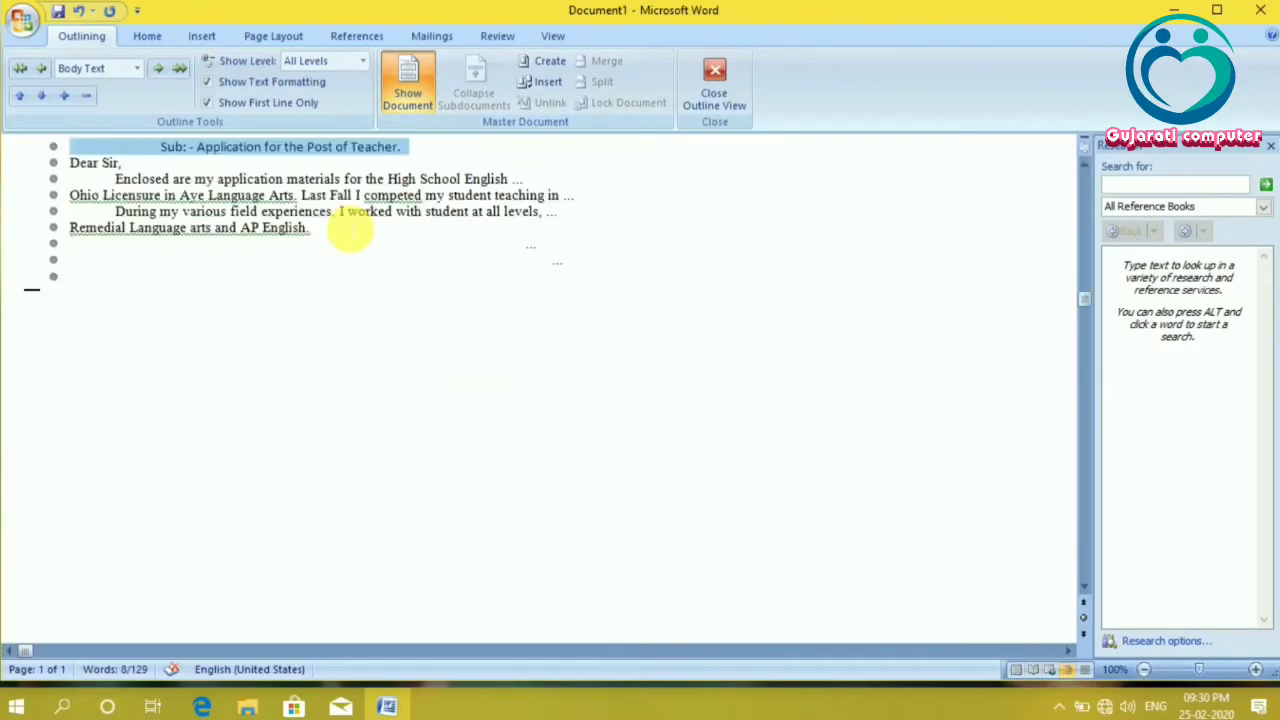
{"action": "scroll", "coordinate": [345, 229], "scroll_direction": "up", "scroll_amount": 4}
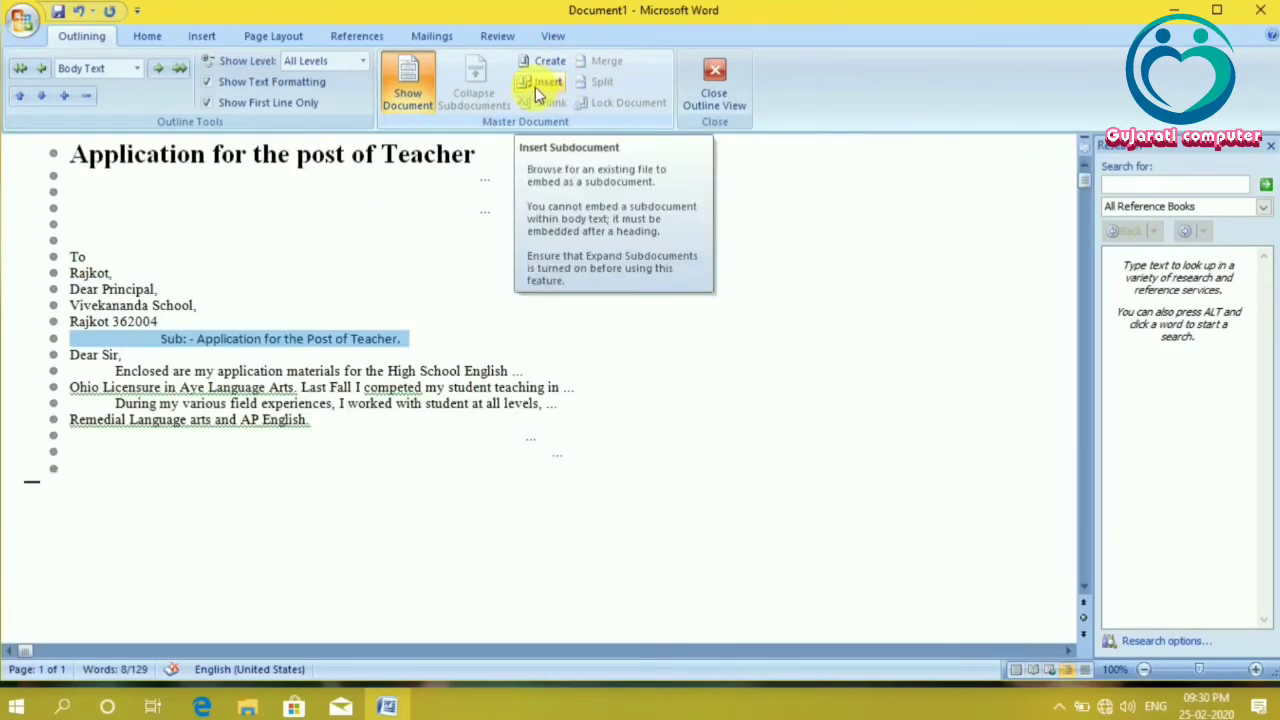
Close Outline View and scroll back to the top of the letter
{"action": "left_click", "coordinate": [717, 100]}
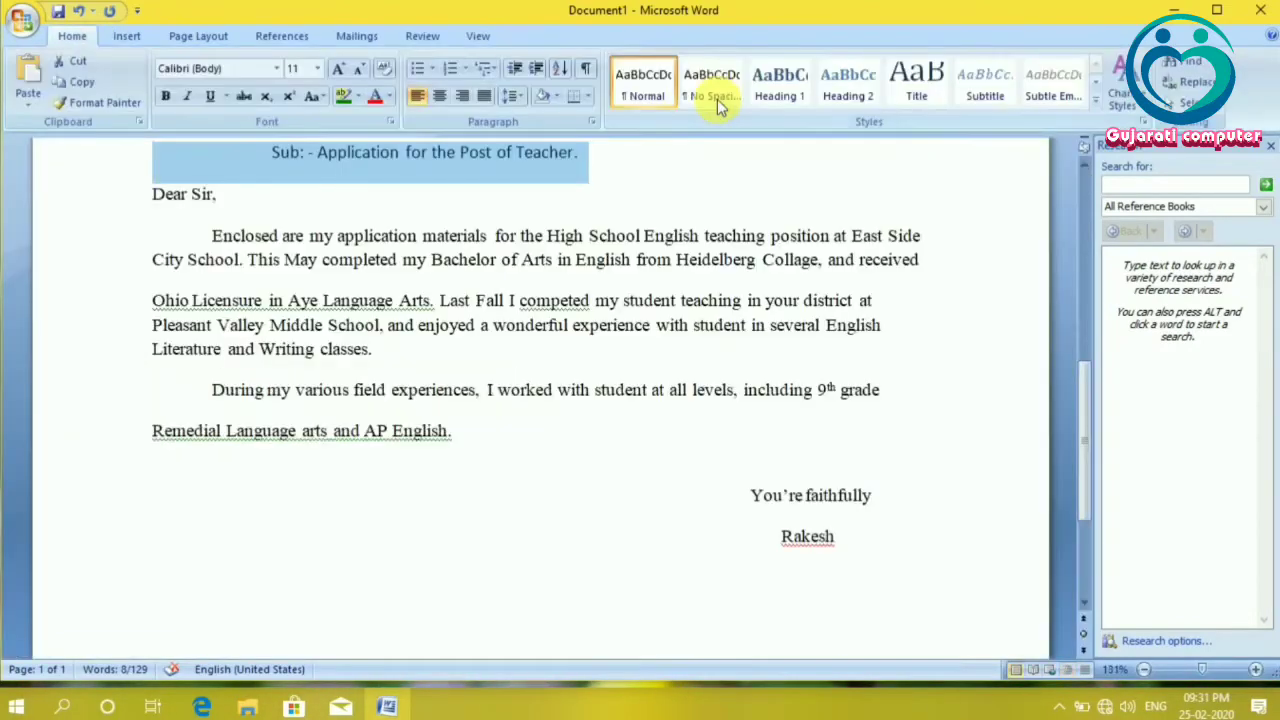
{"action": "scroll", "coordinate": [372, 201], "scroll_direction": "up", "scroll_amount": 5}
{"action": "scroll", "coordinate": [372, 201], "scroll_direction": "up", "scroll_amount": 2}
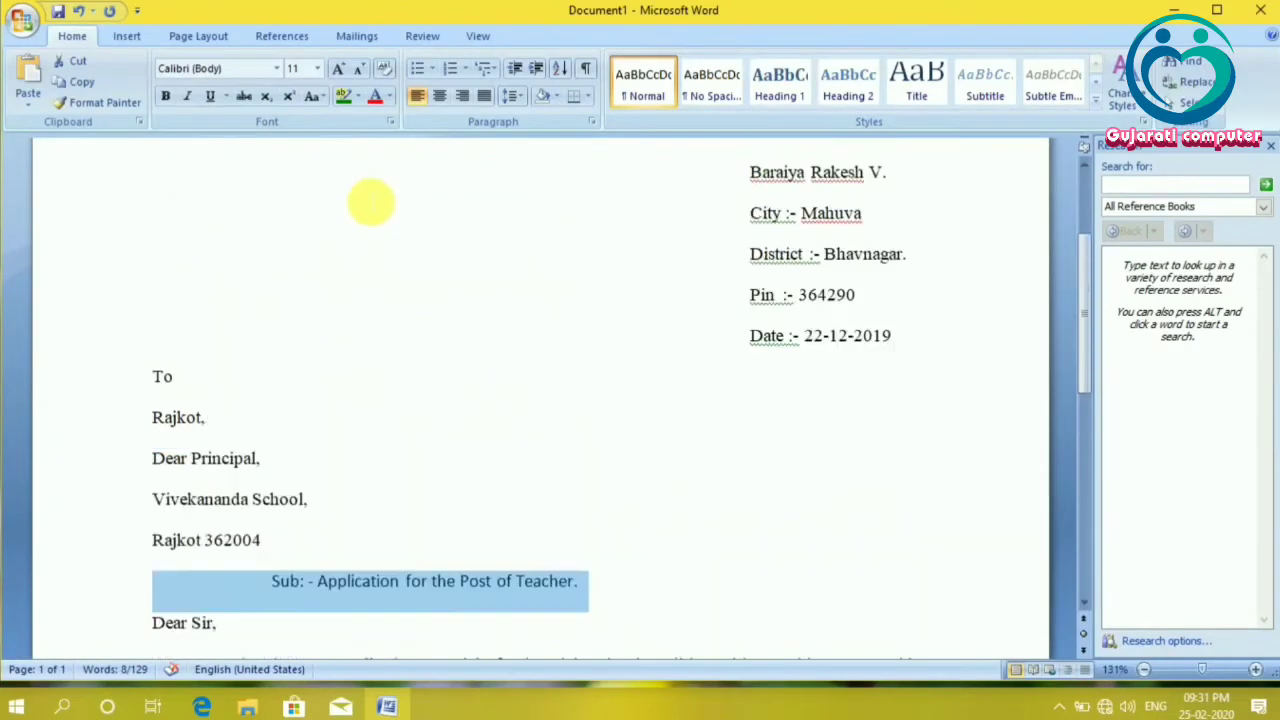
{"action": "scroll", "coordinate": [372, 201], "scroll_direction": "up", "scroll_amount": 1}
{"action": "scroll", "coordinate": [372, 201], "scroll_direction": "up", "scroll_amount": 2}
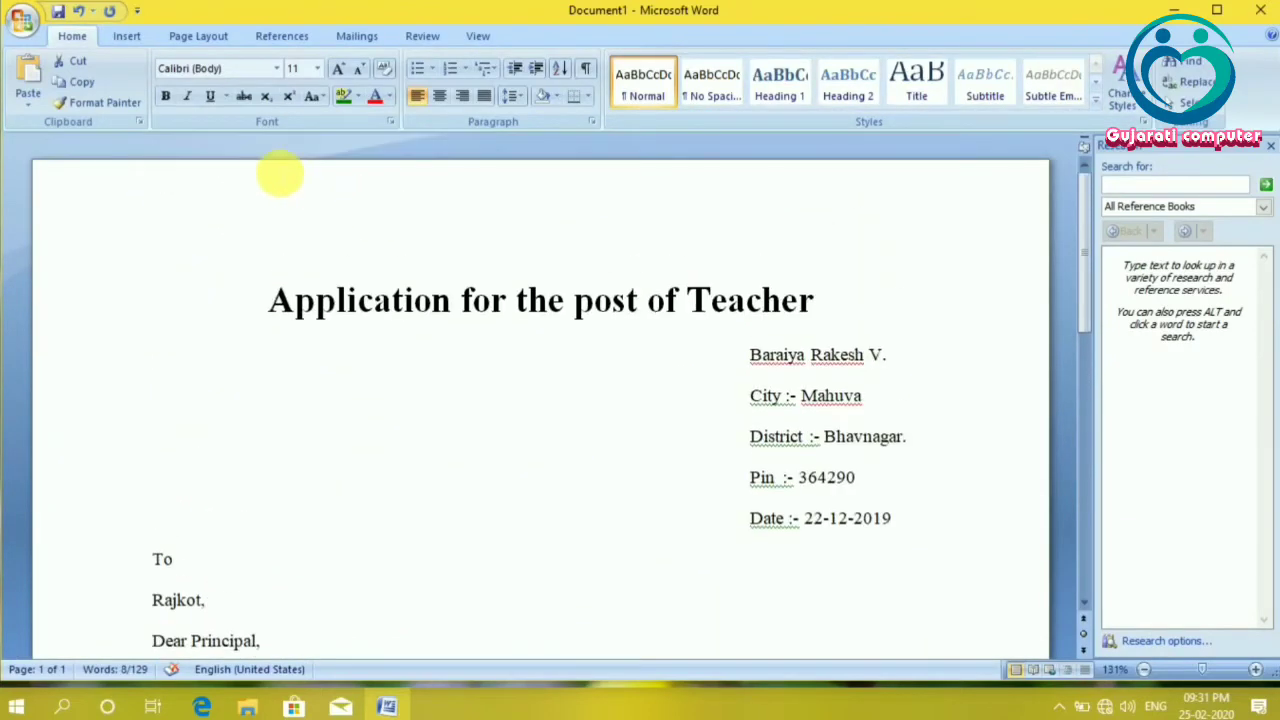
Switch the letter to Draft view and scroll through it
{"action": "left_click", "coordinate": [472, 36]}
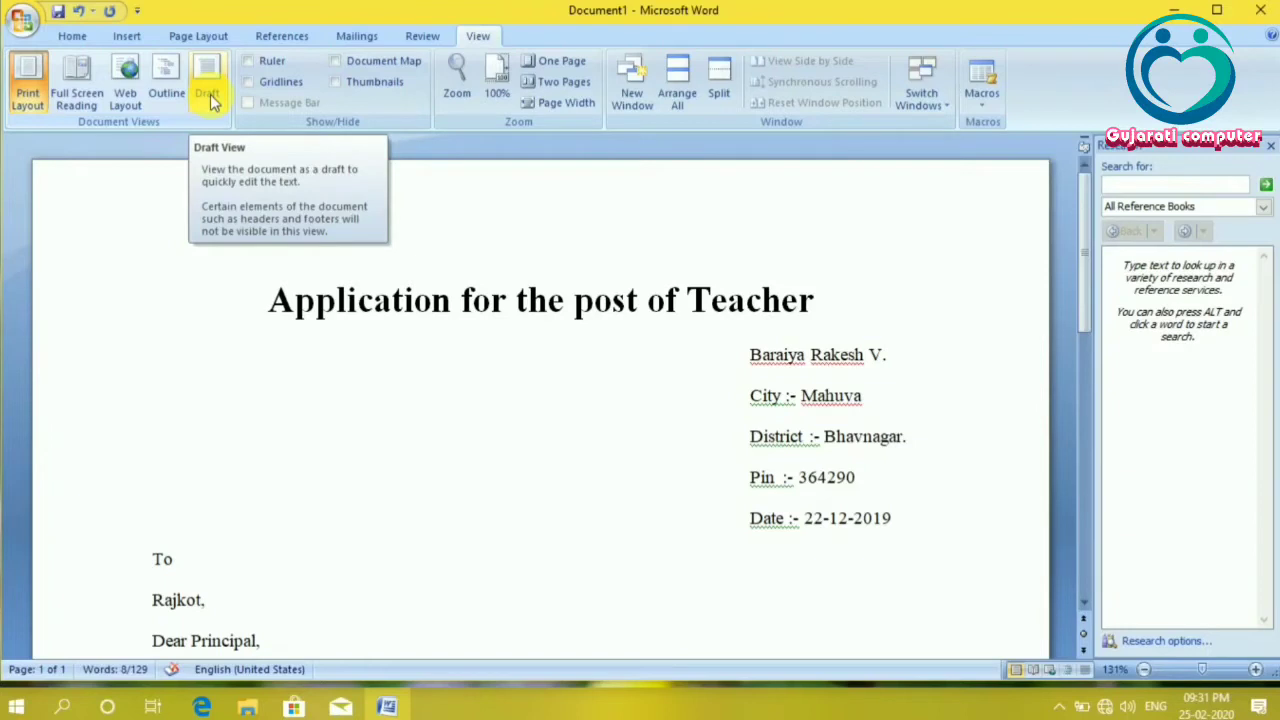
{"action": "left_click", "coordinate": [210, 94]}
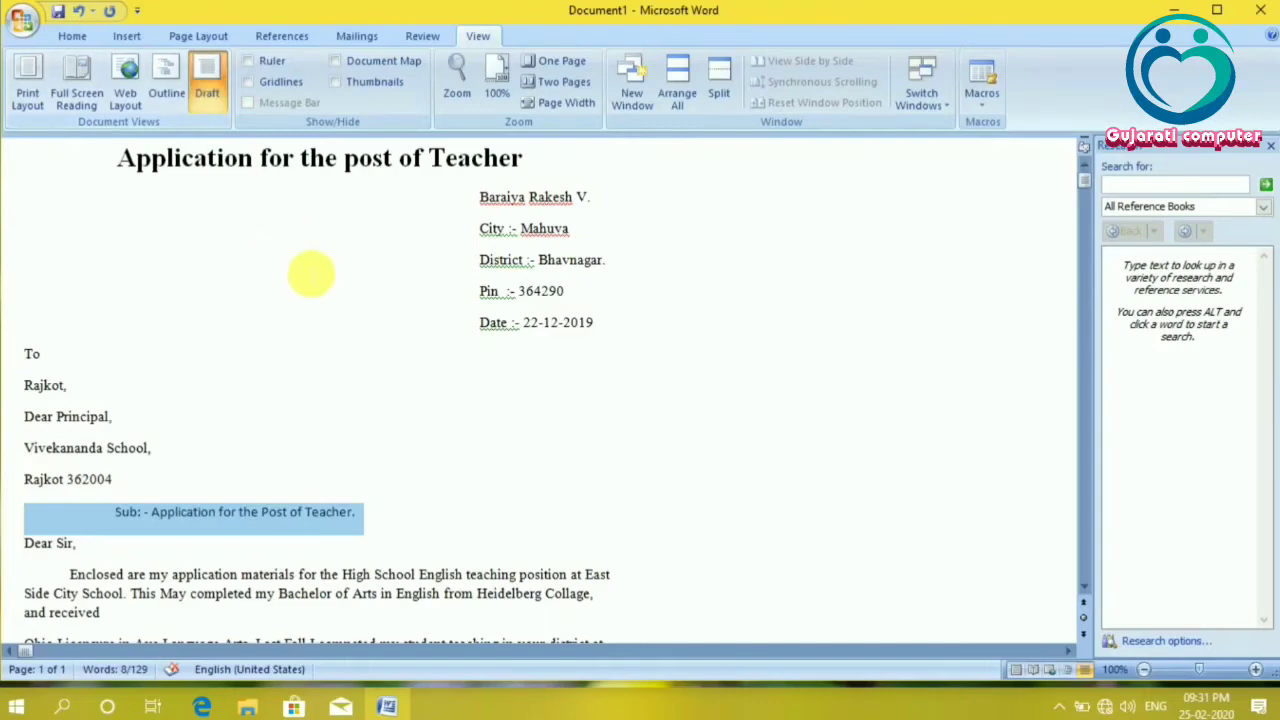
{"action": "scroll", "coordinate": [305, 272], "scroll_direction": "down", "scroll_amount": 10}
{"action": "scroll", "coordinate": [305, 272], "scroll_direction": "down", "scroll_amount": 3}
{"action": "scroll", "coordinate": [305, 272], "scroll_direction": "up", "scroll_amount": 5}
{"action": "scroll", "coordinate": [308, 273], "scroll_direction": "up", "scroll_amount": 1}
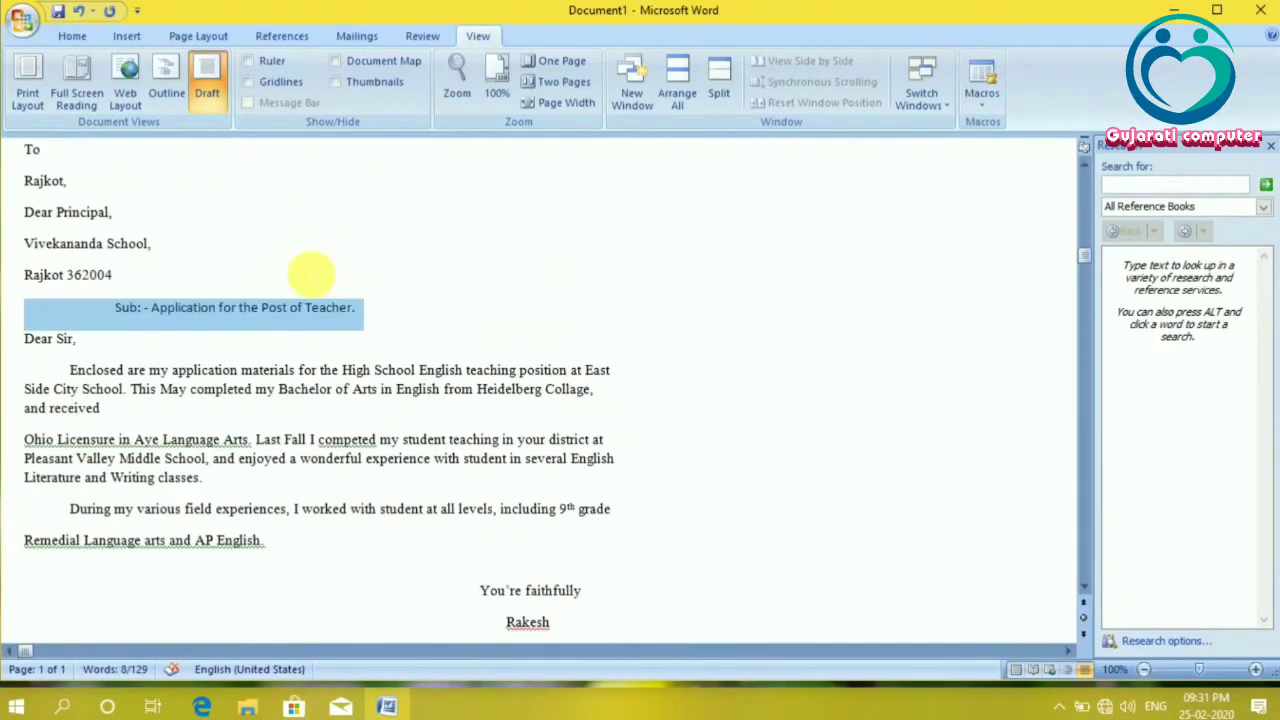
{"action": "scroll", "coordinate": [311, 275], "scroll_direction": "up", "scroll_amount": 2}
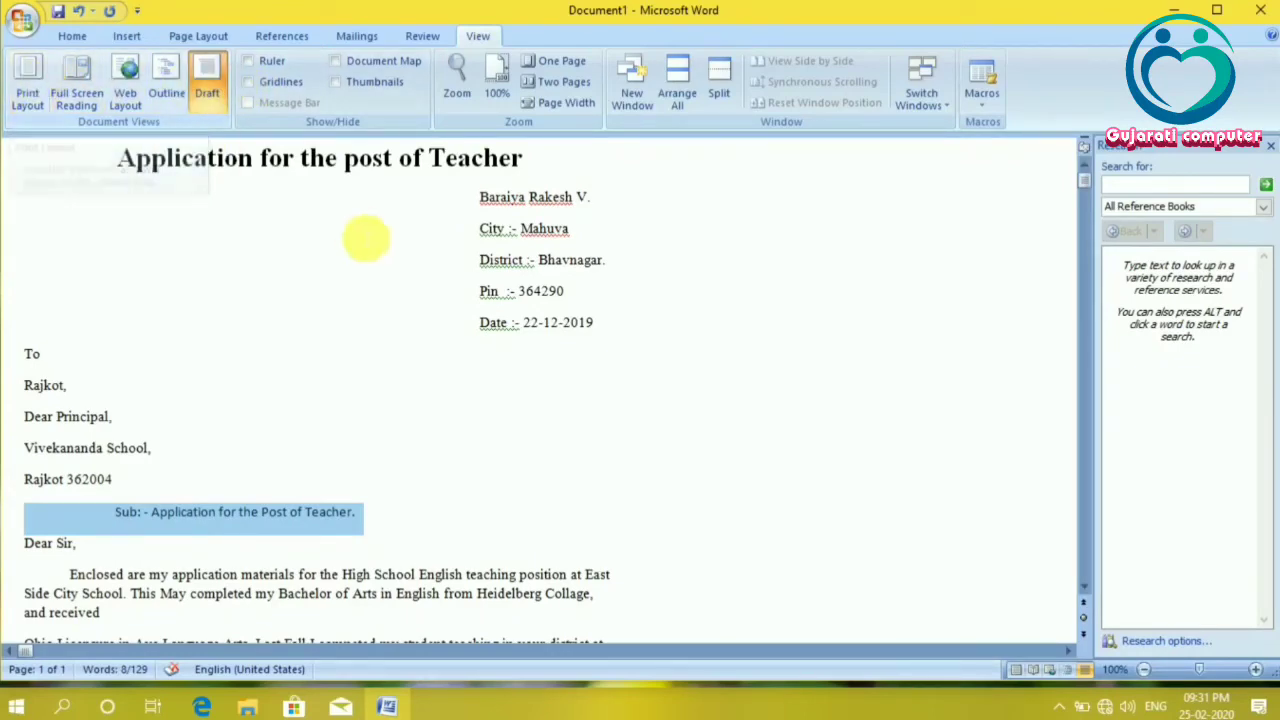
{"action": "scroll", "coordinate": [362, 237], "scroll_direction": "down", "scroll_amount": 5}
{"action": "scroll", "coordinate": [362, 237], "scroll_direction": "down", "scroll_amount": 3}
{"action": "scroll", "coordinate": [362, 237], "scroll_direction": "up", "scroll_amount": 6}
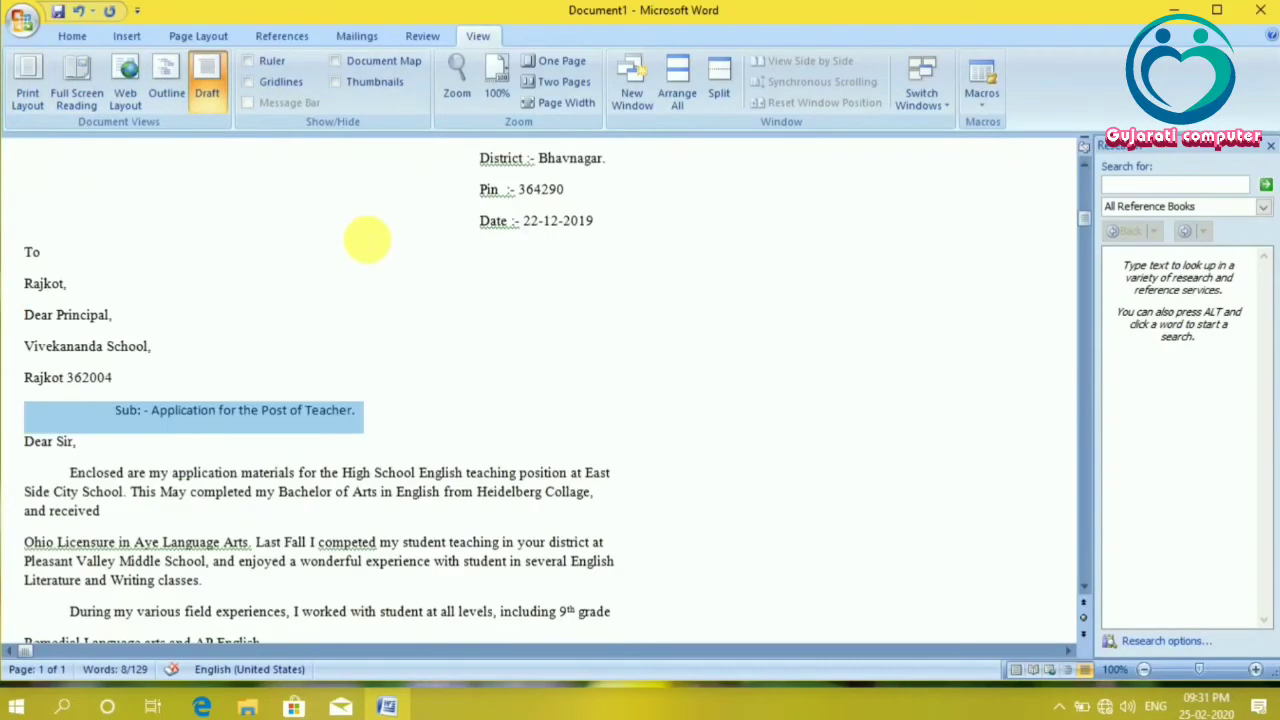
{"action": "scroll", "coordinate": [365, 238], "scroll_direction": "up", "scroll_amount": 2}
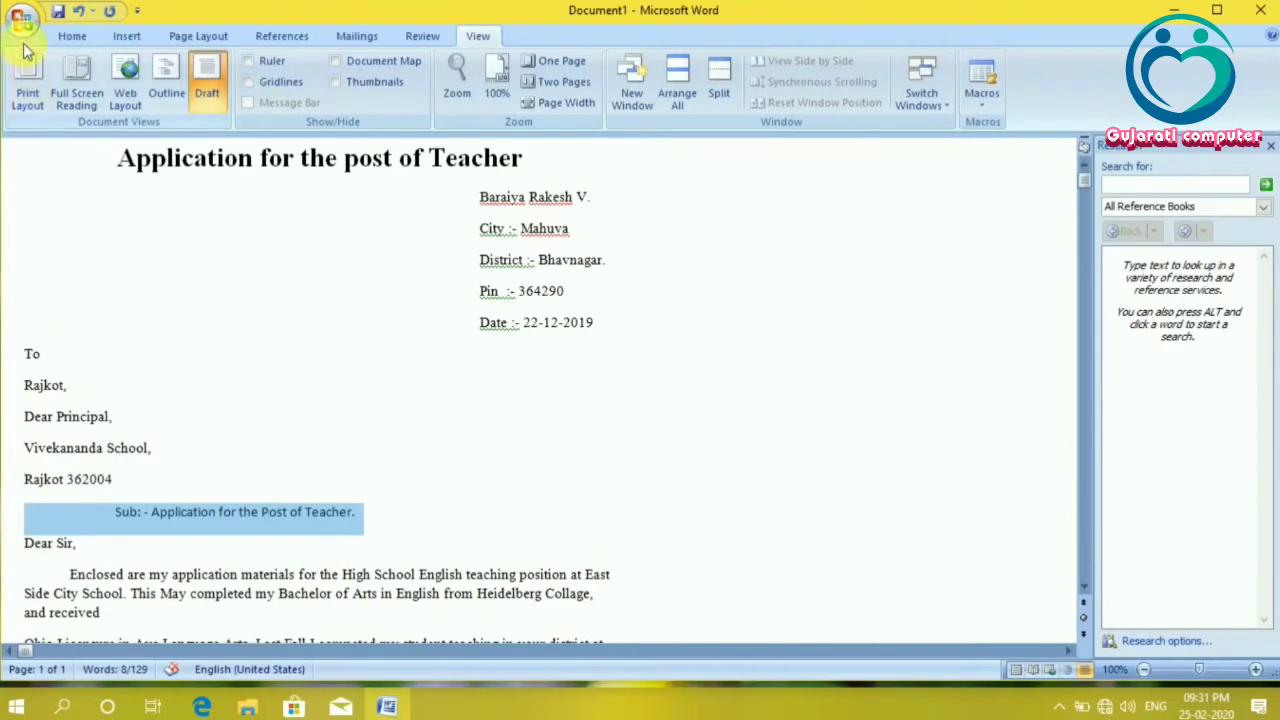
Return to Print Layout, turn on the Ruler, and drag the right indent out and back
{"action": "left_click", "coordinate": [28, 88]}
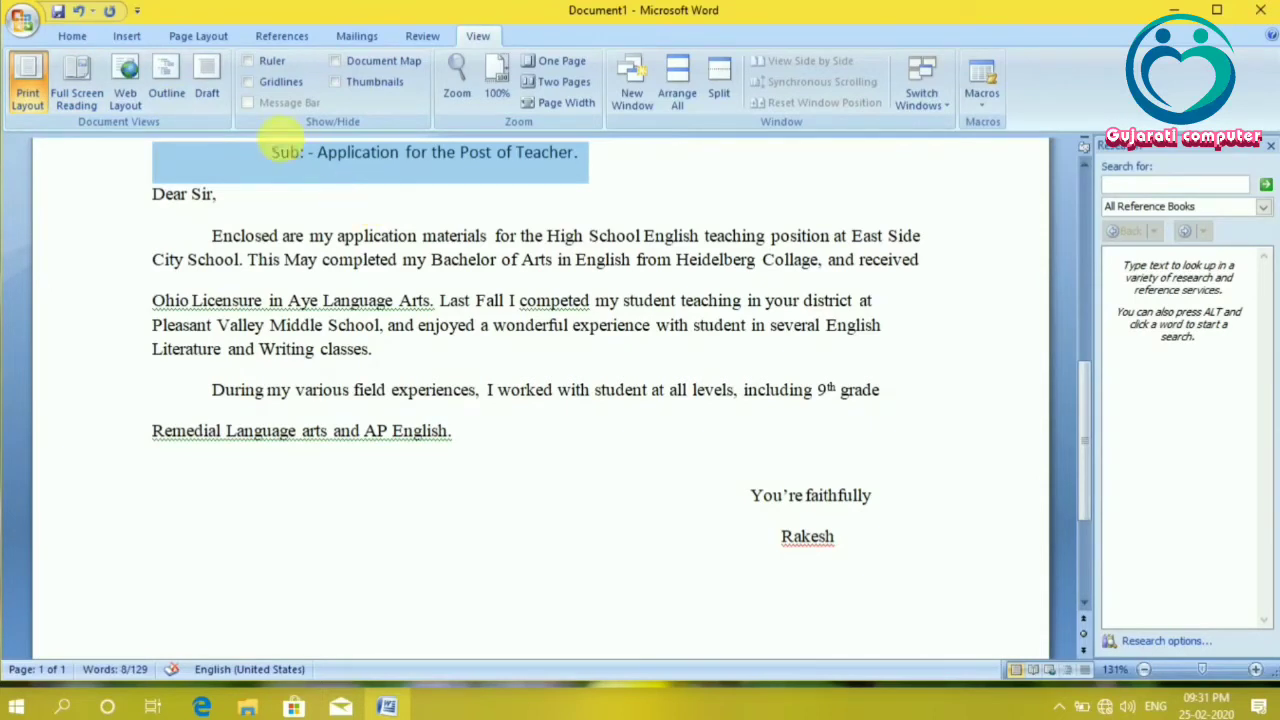
{"action": "left_click", "coordinate": [250, 64]}
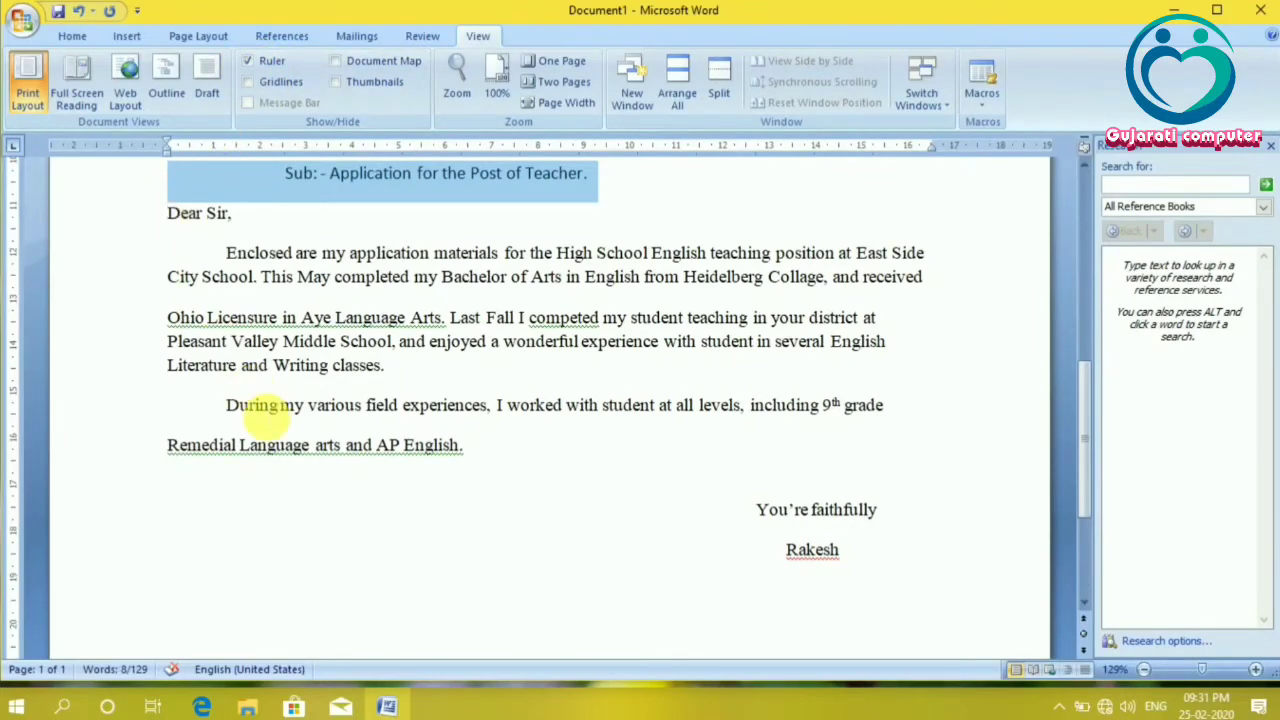
{"action": "scroll", "coordinate": [260, 415], "scroll_direction": "up", "scroll_amount": 4}
{"action": "scroll", "coordinate": [266, 417], "scroll_direction": "up", "scroll_amount": 3}
{"action": "scroll", "coordinate": [266, 417], "scroll_direction": "up", "scroll_amount": 3}
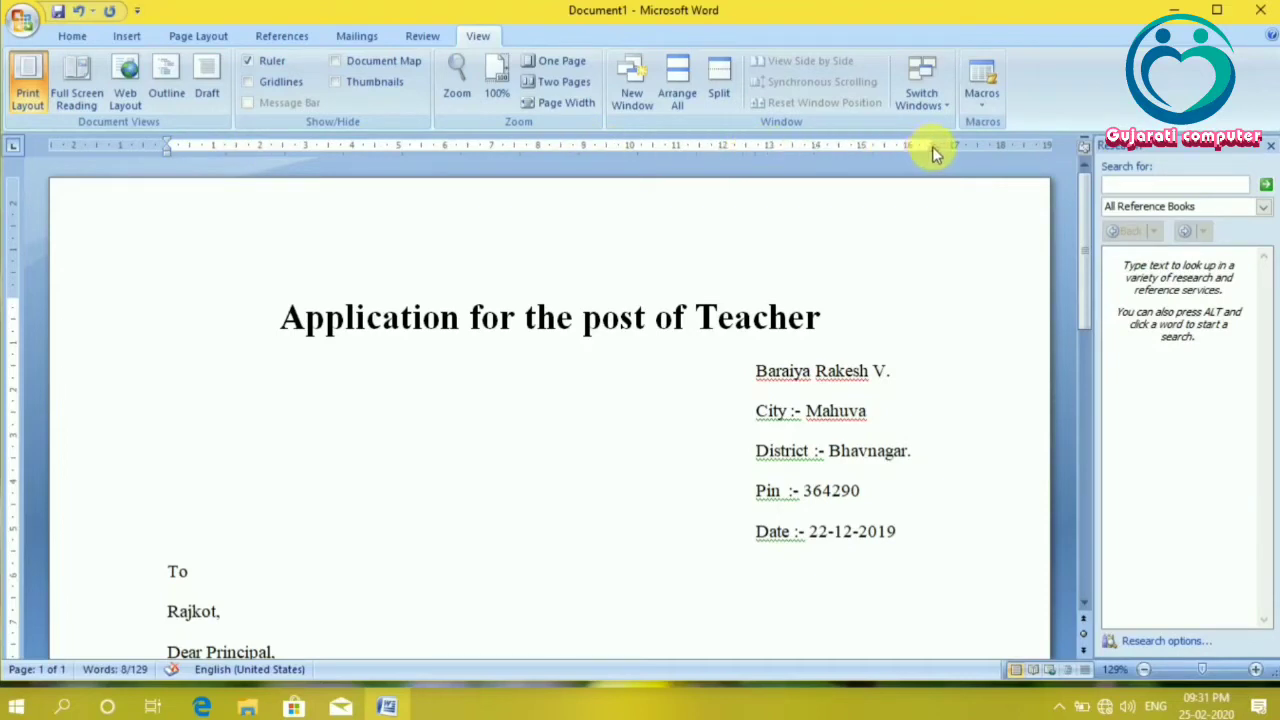
{"action": "left_click_drag", "start_coordinate": [932, 148], "coordinate": [959, 155]}
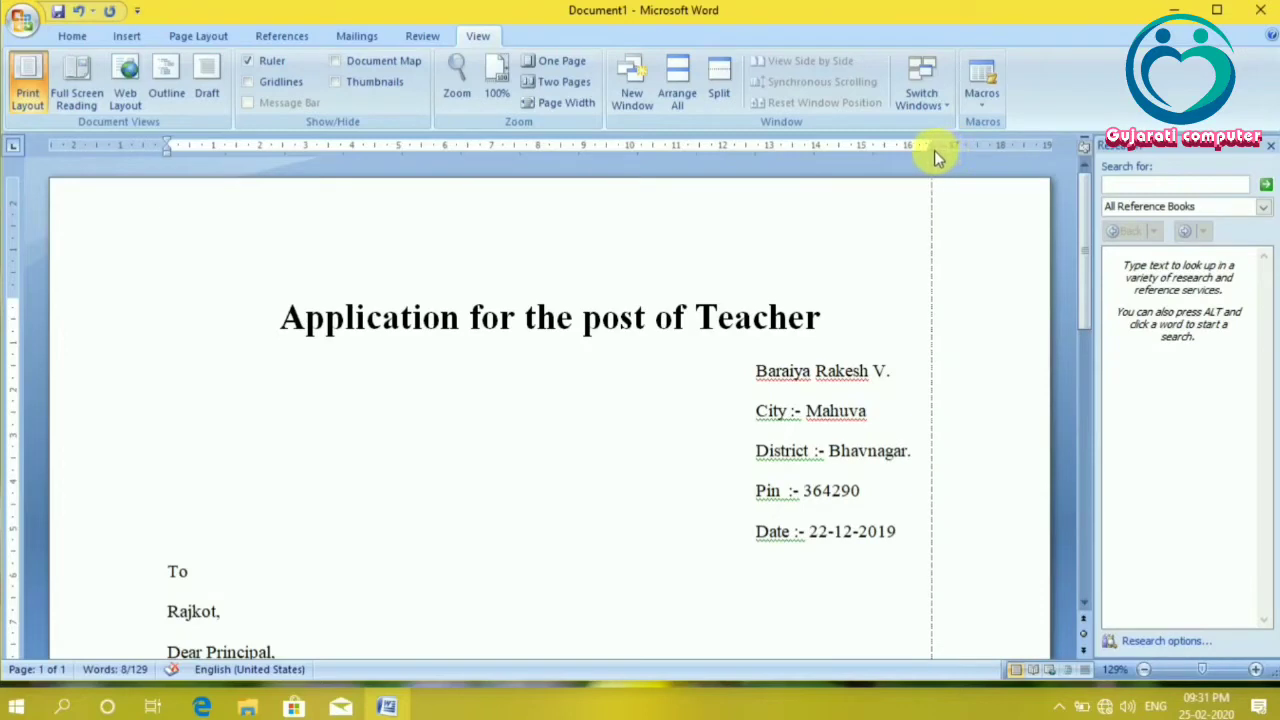
{"action": "left_click_drag", "start_coordinate": [959, 149], "coordinate": [934, 150]}
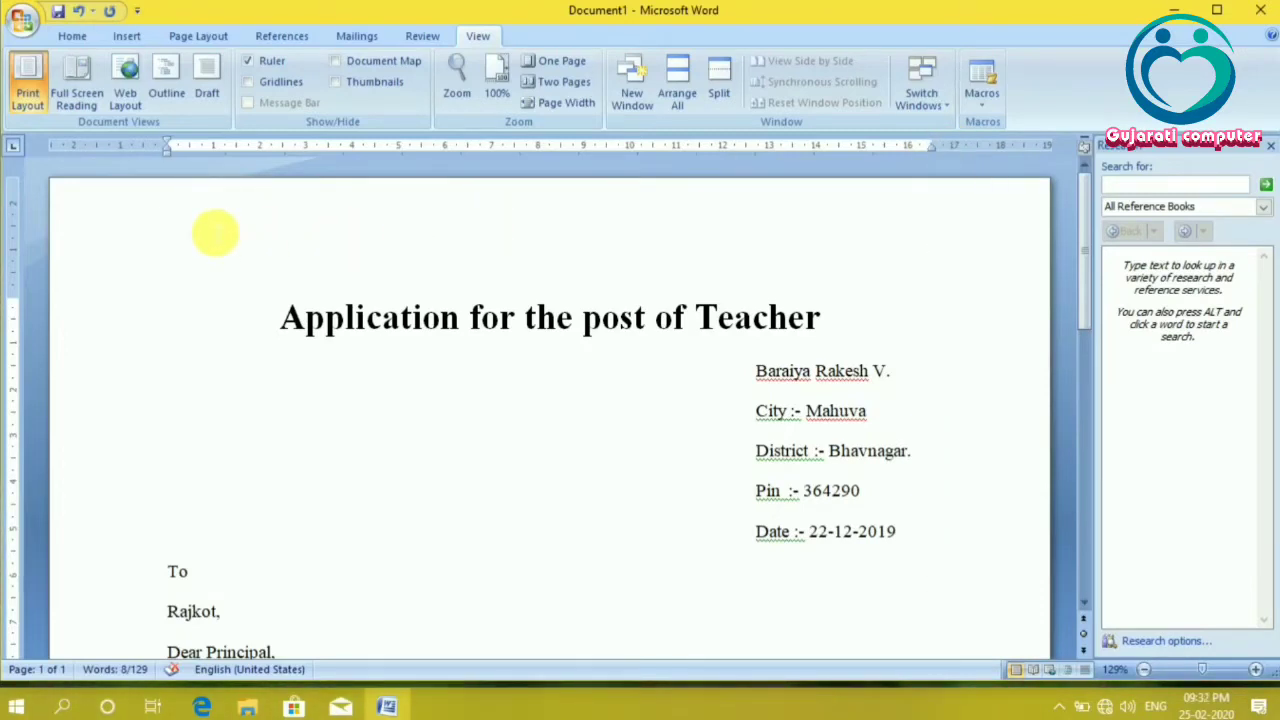
Hide the Ruler and turn on Gridlines over the letter page
{"action": "left_click", "coordinate": [250, 64]}
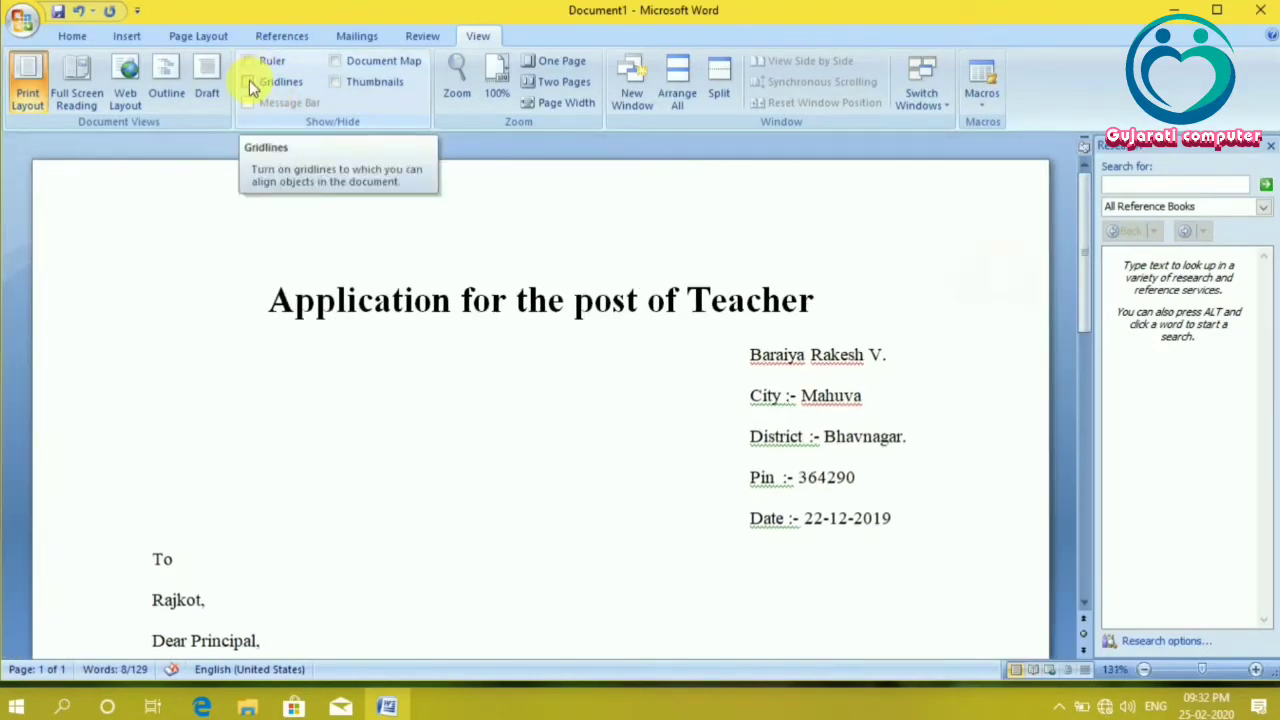
{"action": "left_click", "coordinate": [249, 80]}
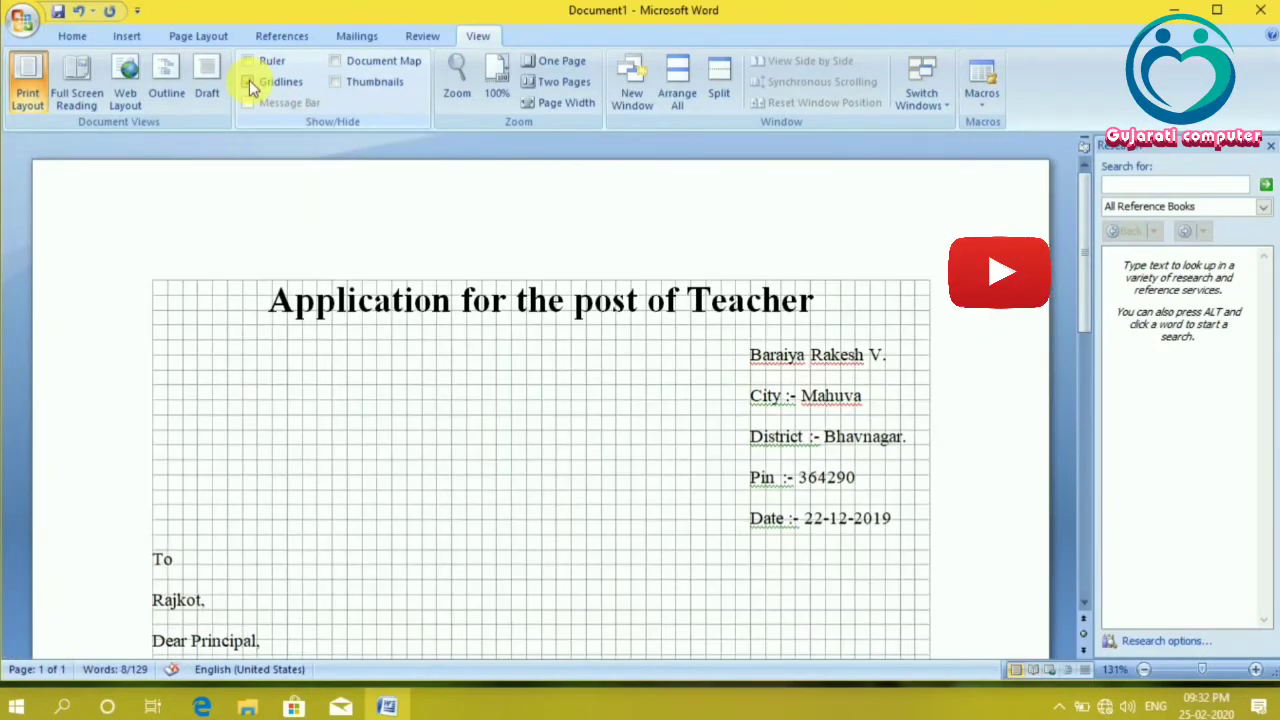
{"action": "scroll", "coordinate": [317, 189], "scroll_direction": "down", "scroll_amount": 3}
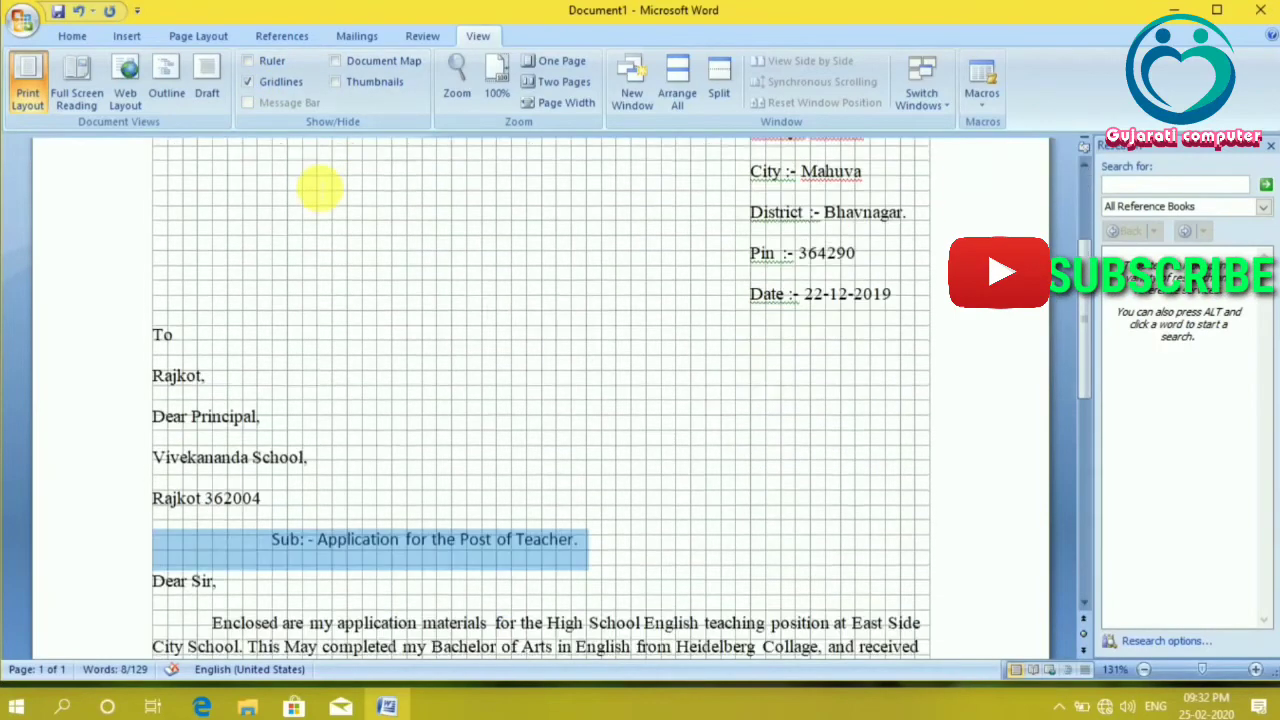
{"action": "scroll", "coordinate": [318, 188], "scroll_direction": "down", "scroll_amount": 3}
{"action": "scroll", "coordinate": [317, 189], "scroll_direction": "down", "scroll_amount": 3}
{"action": "scroll", "coordinate": [317, 189], "scroll_direction": "down", "scroll_amount": 3}
{"action": "scroll", "coordinate": [317, 189], "scroll_direction": "up", "scroll_amount": 1}
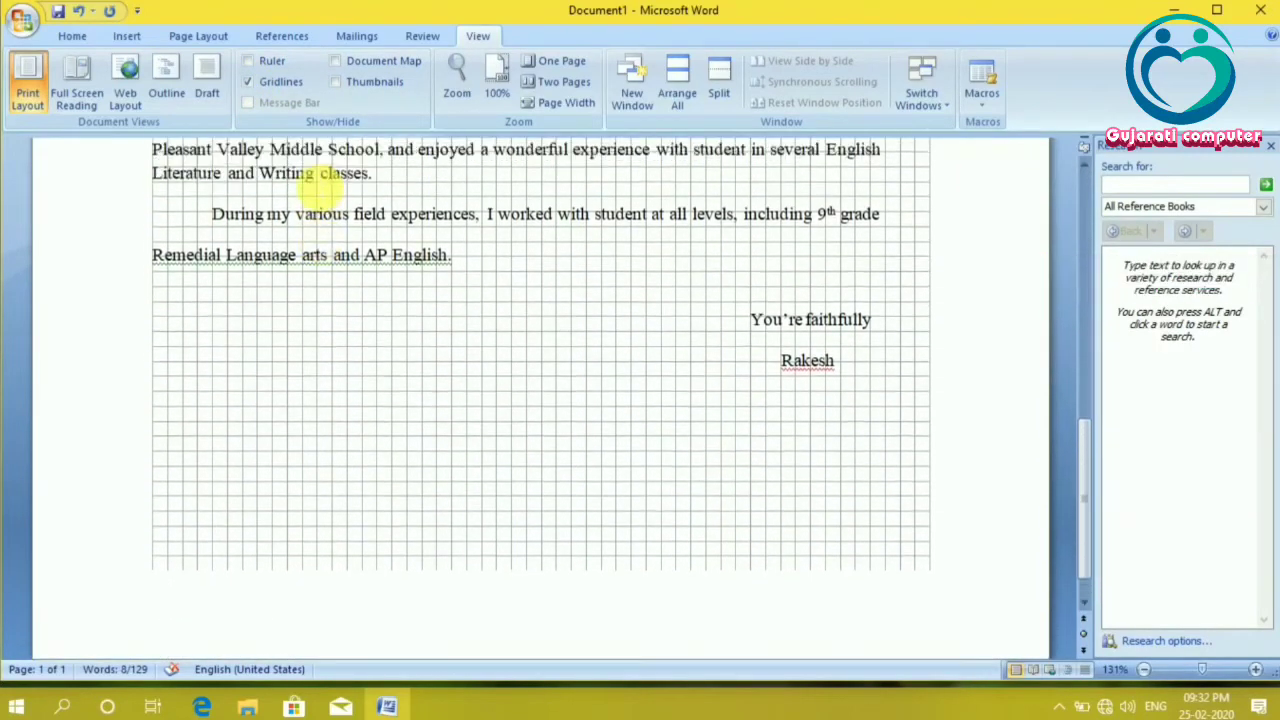
{"action": "scroll", "coordinate": [318, 189], "scroll_direction": "up", "scroll_amount": 2}
{"action": "scroll", "coordinate": [318, 189], "scroll_direction": "down", "scroll_amount": 3}
{"action": "scroll", "coordinate": [318, 184], "scroll_direction": "up", "scroll_amount": 2}
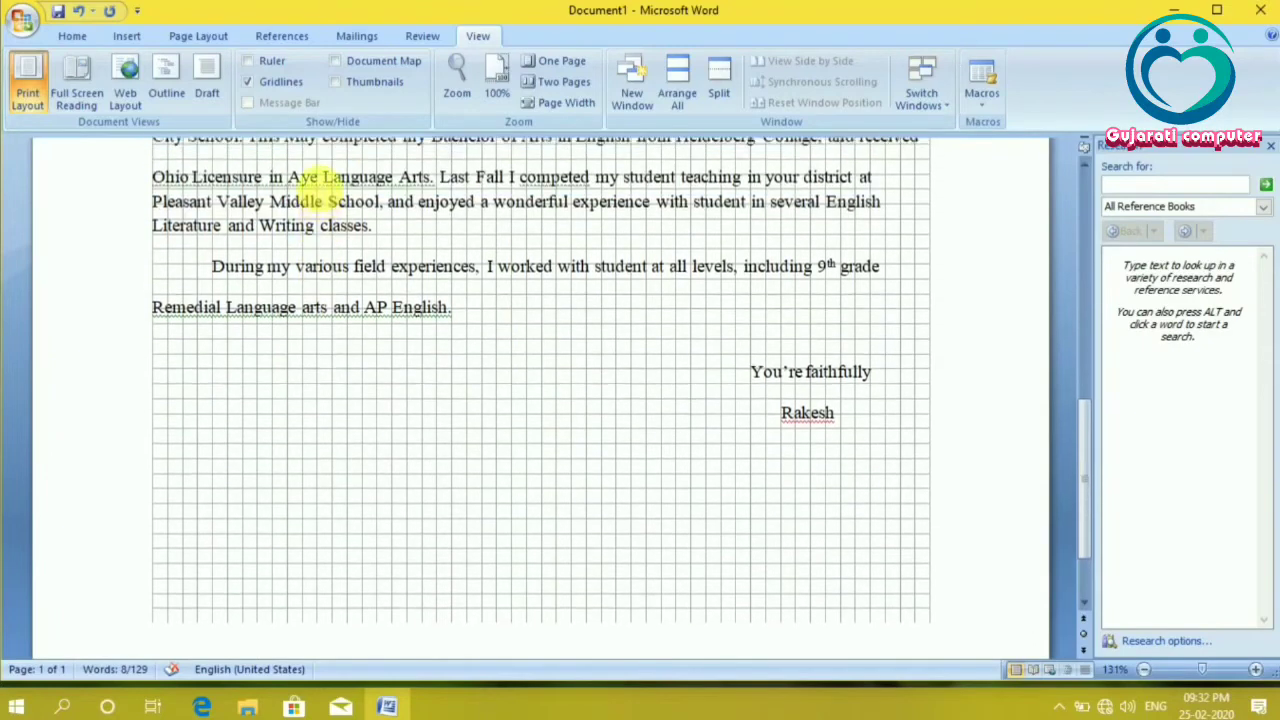
{"action": "scroll", "coordinate": [317, 188], "scroll_direction": "up", "scroll_amount": 3}
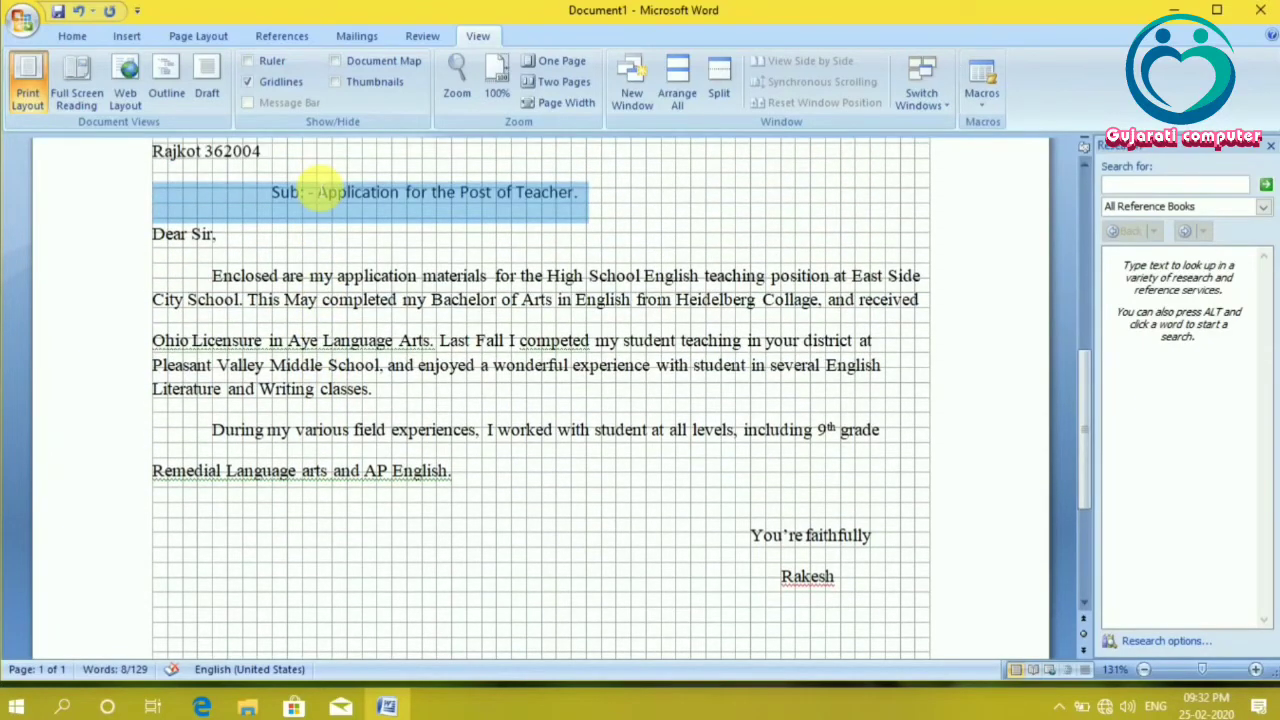
{"action": "scroll", "coordinate": [320, 188], "scroll_direction": "down", "scroll_amount": 5}
{"action": "scroll", "coordinate": [318, 187], "scroll_direction": "up", "scroll_amount": 4}
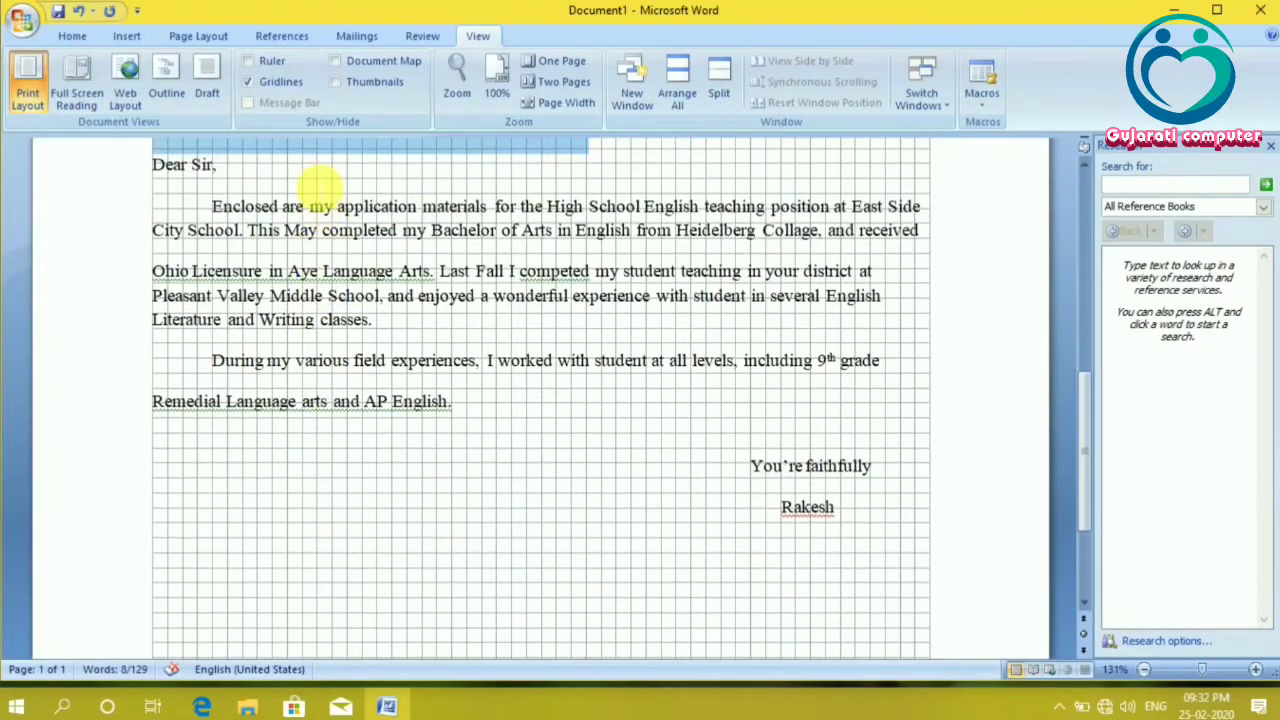
{"action": "scroll", "coordinate": [319, 188], "scroll_direction": "up", "scroll_amount": 2}
{"action": "scroll", "coordinate": [320, 189], "scroll_direction": "up", "scroll_amount": 5}
{"action": "scroll", "coordinate": [319, 188], "scroll_direction": "up", "scroll_amount": 2}
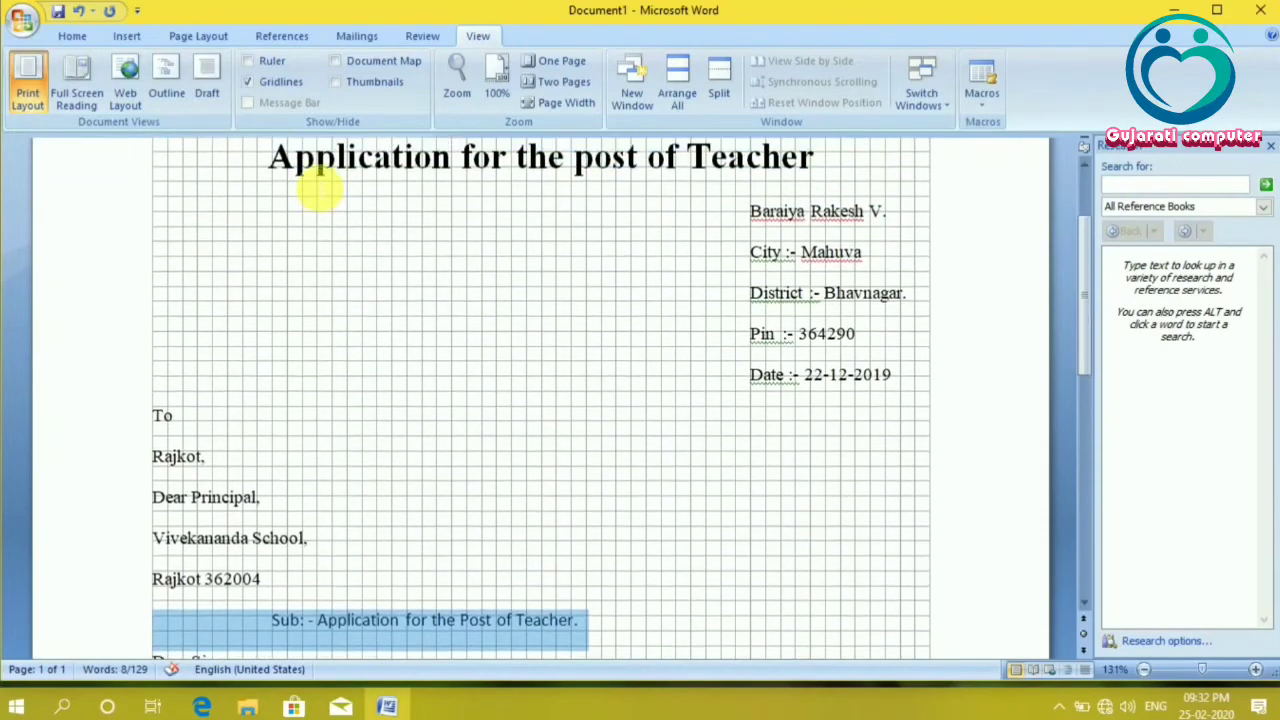
{"action": "scroll", "coordinate": [319, 188], "scroll_direction": "up", "scroll_amount": 2}
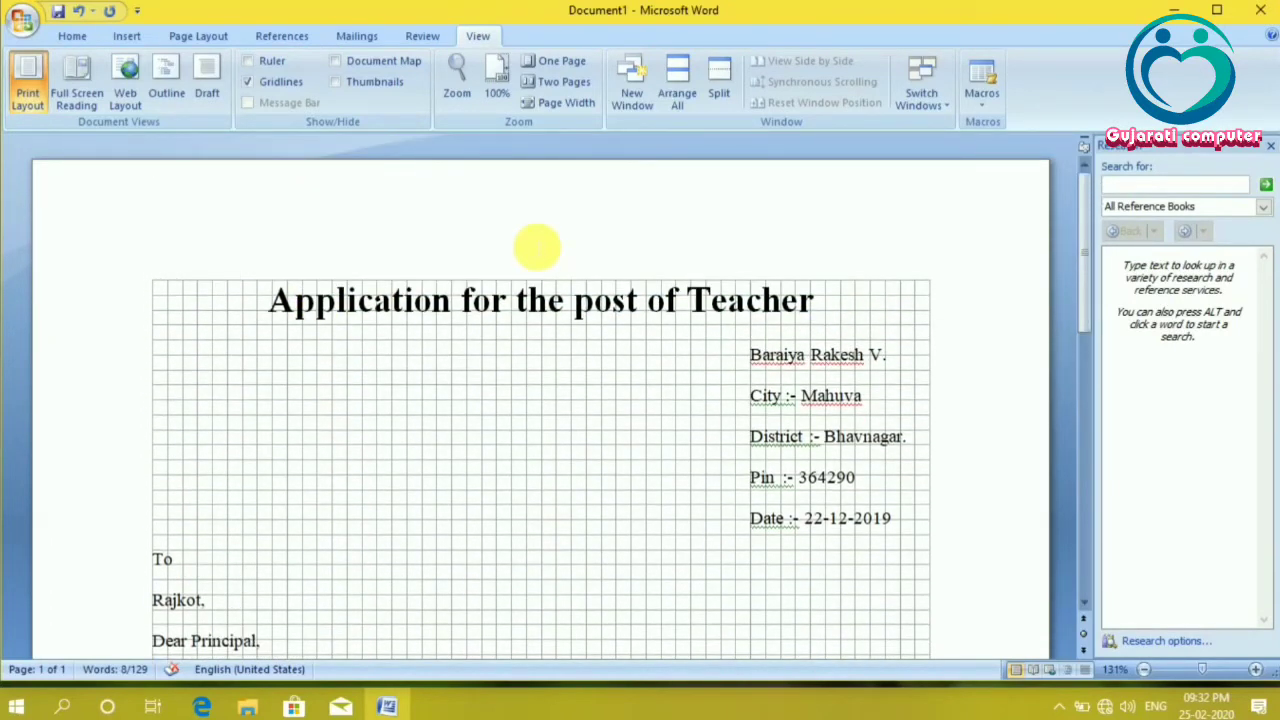
Scroll through the gridded page, then jump back to the top of the letter with Ctrl+Home
{"action": "scroll", "coordinate": [537, 248], "scroll_direction": "down", "scroll_amount": 1}
{"action": "scroll", "coordinate": [537, 250], "scroll_direction": "down", "scroll_amount": 2}
{"action": "scroll", "coordinate": [536, 252], "scroll_direction": "down", "scroll_amount": 2}
{"action": "scroll", "coordinate": [535, 253], "scroll_direction": "down", "scroll_amount": 1}
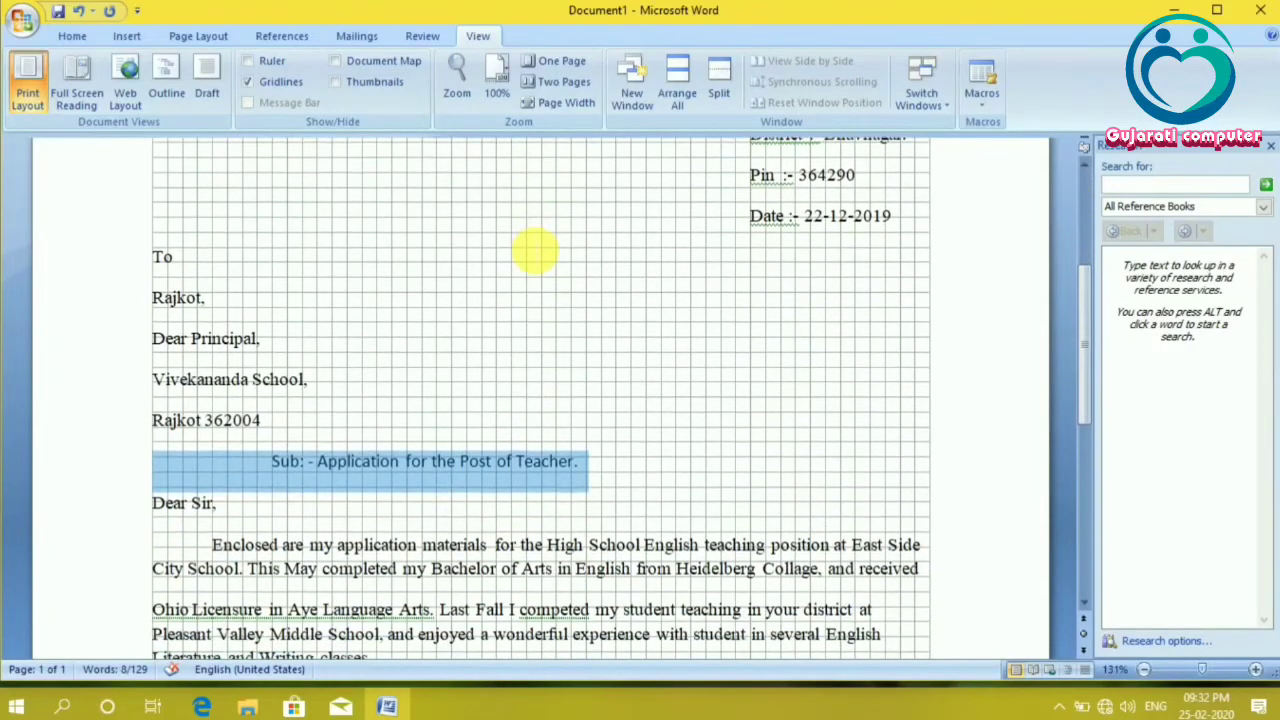
{"action": "scroll", "coordinate": [535, 250], "scroll_direction": "up", "scroll_amount": 1}
{"action": "scroll", "coordinate": [535, 250], "scroll_direction": "up", "scroll_amount": 2}
{"action": "scroll", "coordinate": [535, 250], "scroll_direction": "up", "scroll_amount": 3}
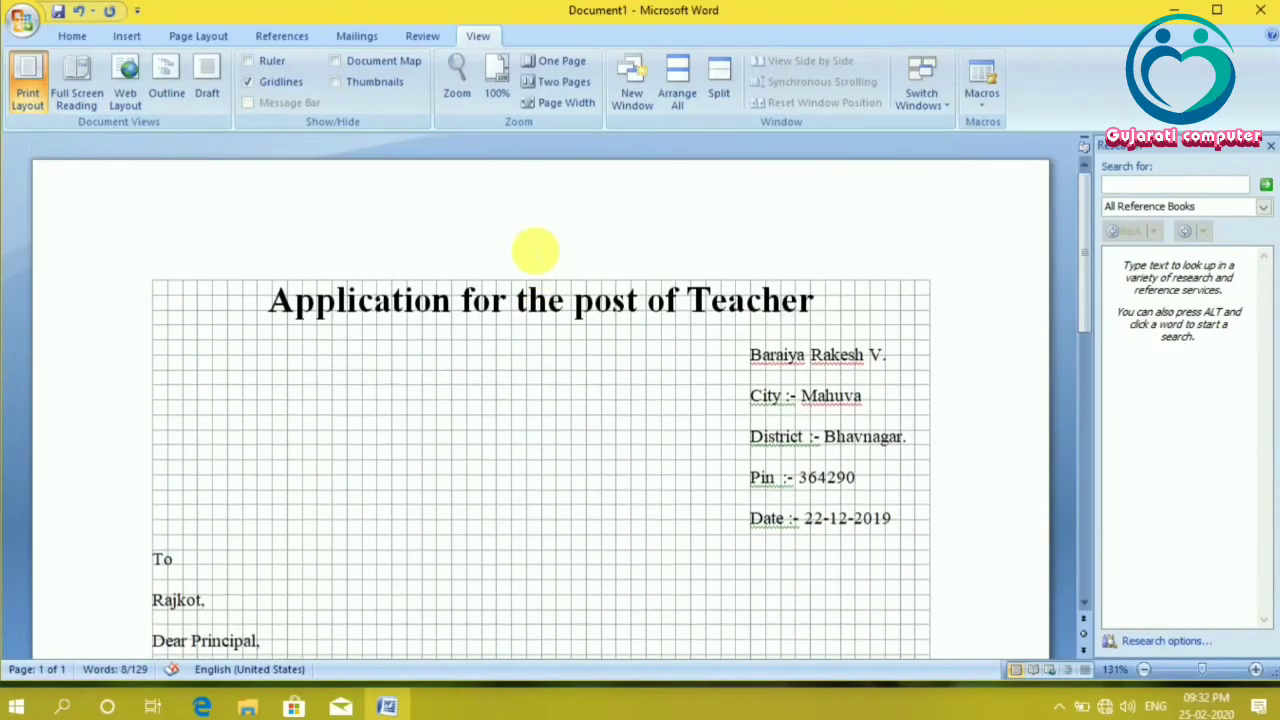
{"action": "scroll", "coordinate": [535, 250], "scroll_direction": "down", "scroll_amount": 3}
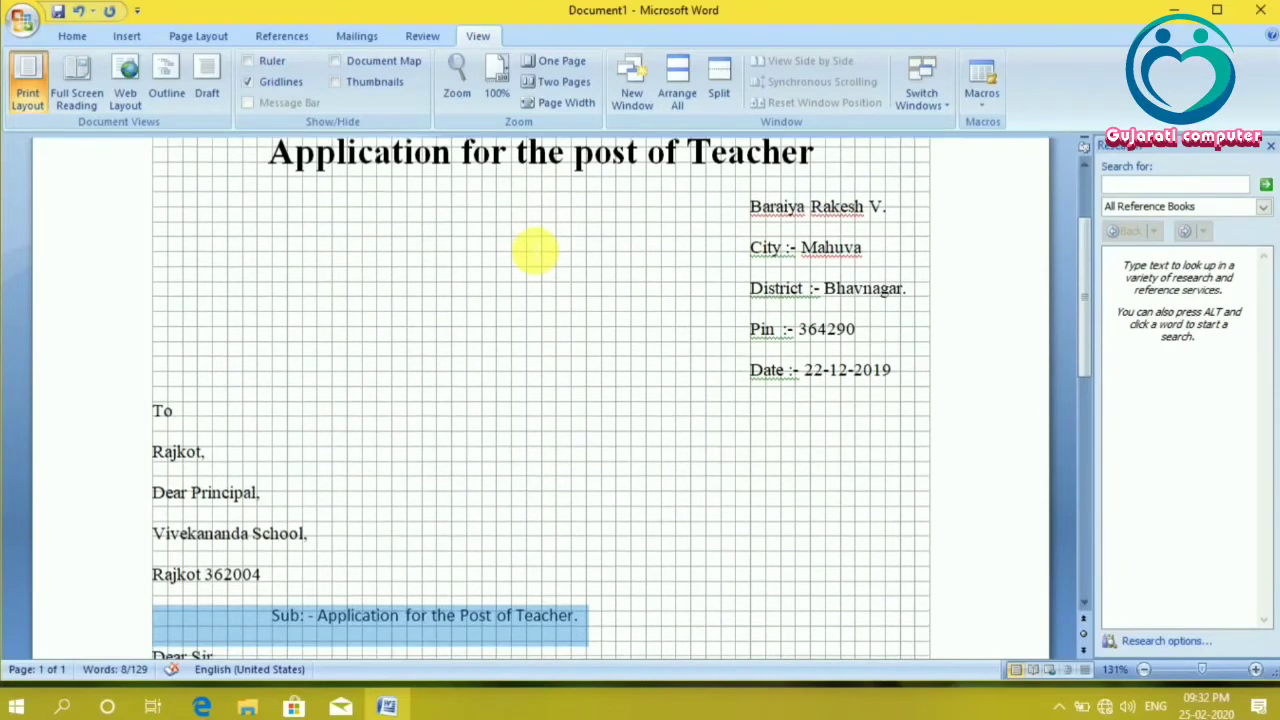
{"action": "scroll", "coordinate": [535, 250], "scroll_direction": "down", "scroll_amount": 4}
{"action": "scroll", "coordinate": [535, 250], "scroll_direction": "down", "scroll_amount": 2}
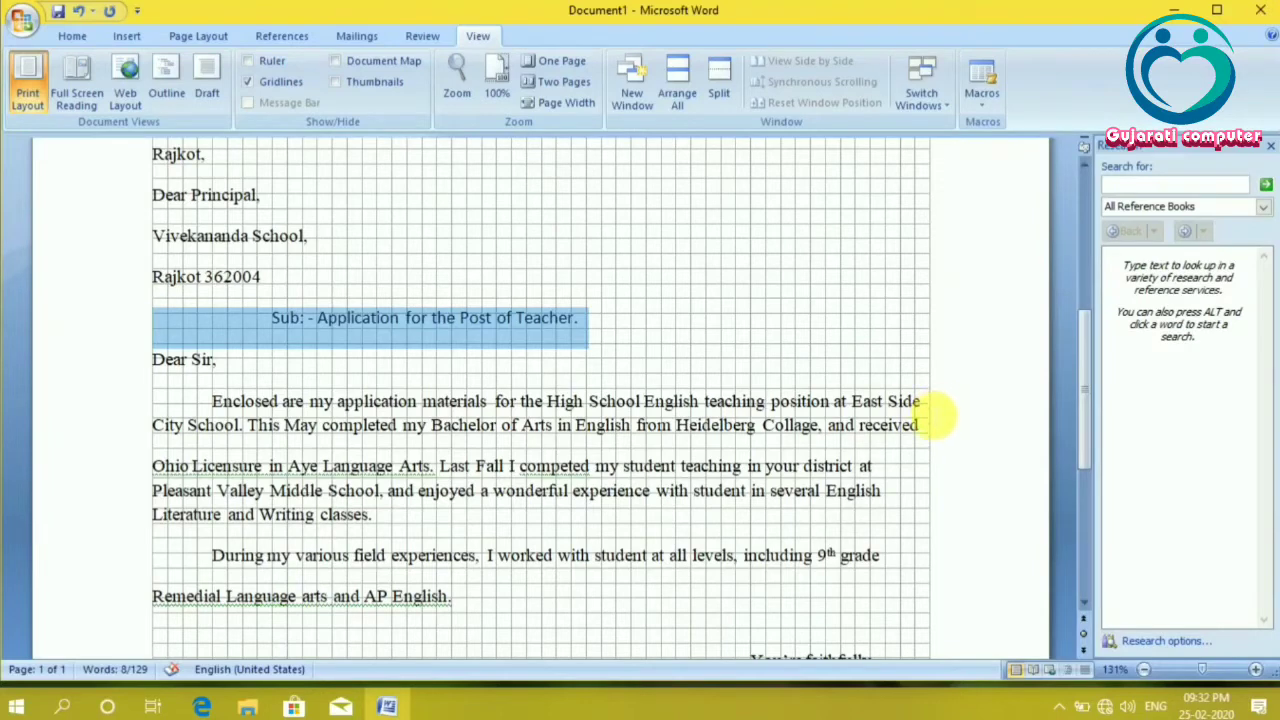
{"action": "scroll", "coordinate": [933, 413], "scroll_direction": "down", "scroll_amount": 4}
{"action": "scroll", "coordinate": [933, 413], "scroll_direction": "up", "scroll_amount": 3}
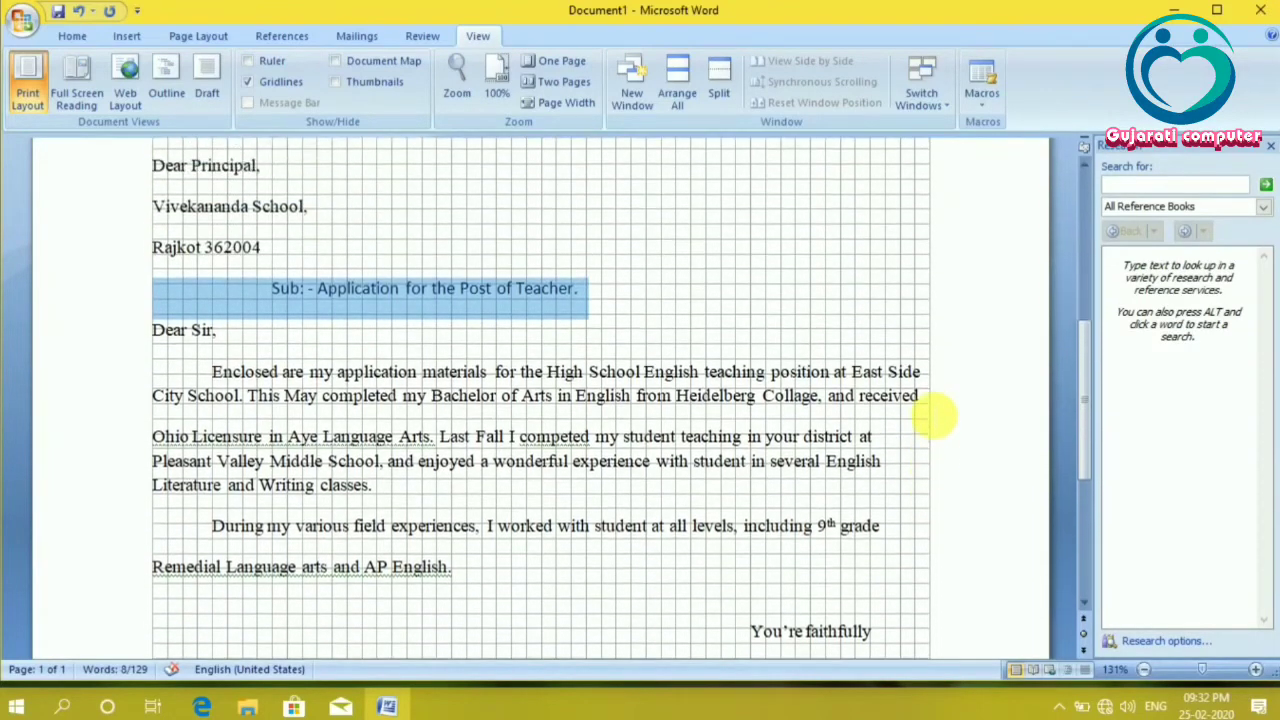
{"action": "scroll", "coordinate": [933, 413], "scroll_direction": "down", "scroll_amount": 5}
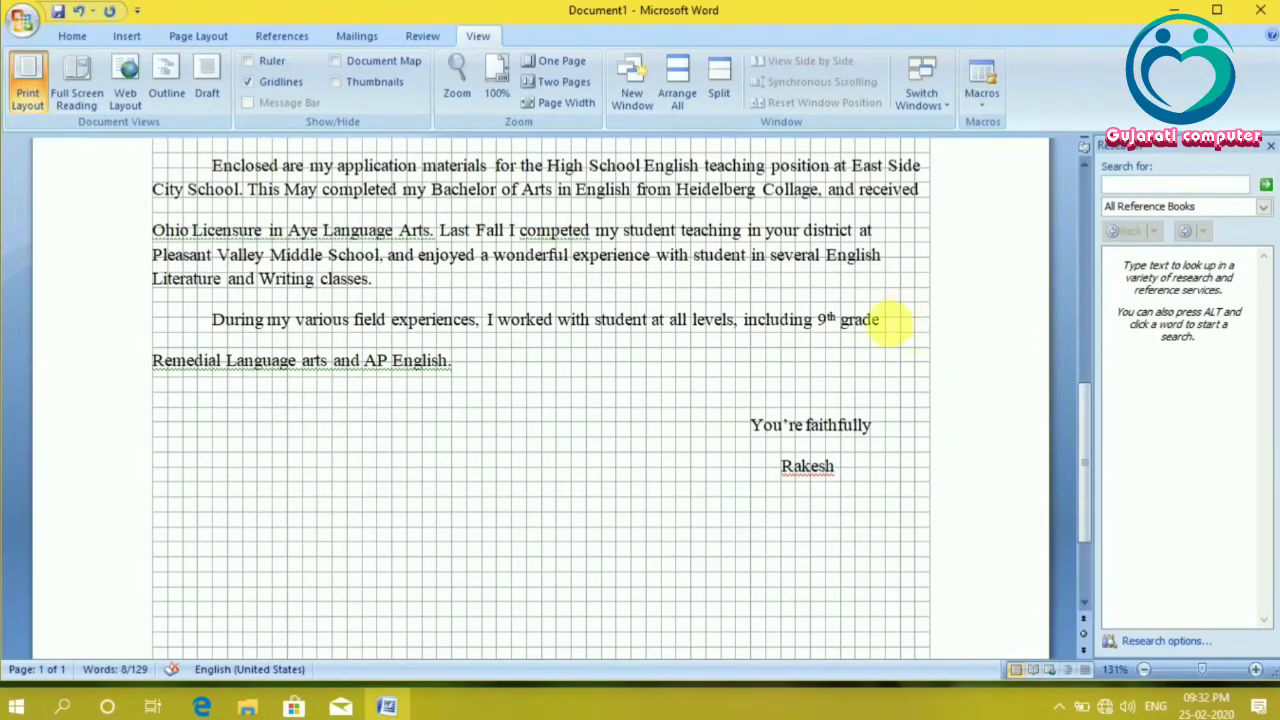
{"action": "key", "text": "ctrl+Home"}
Turn off gridlines, show the Document Map and Thumbnails panes, then close Thumbnails
{"action": "left_click", "coordinate": [250, 81]}
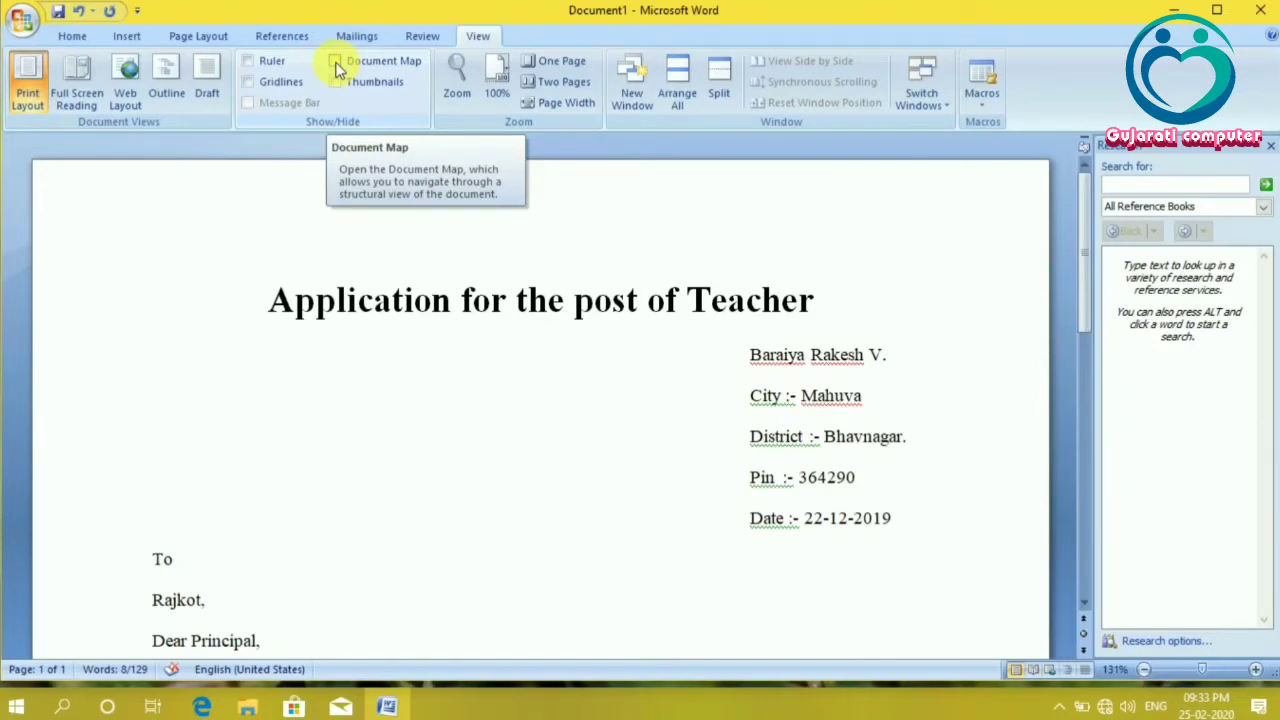
{"action": "left_click", "coordinate": [337, 62]}
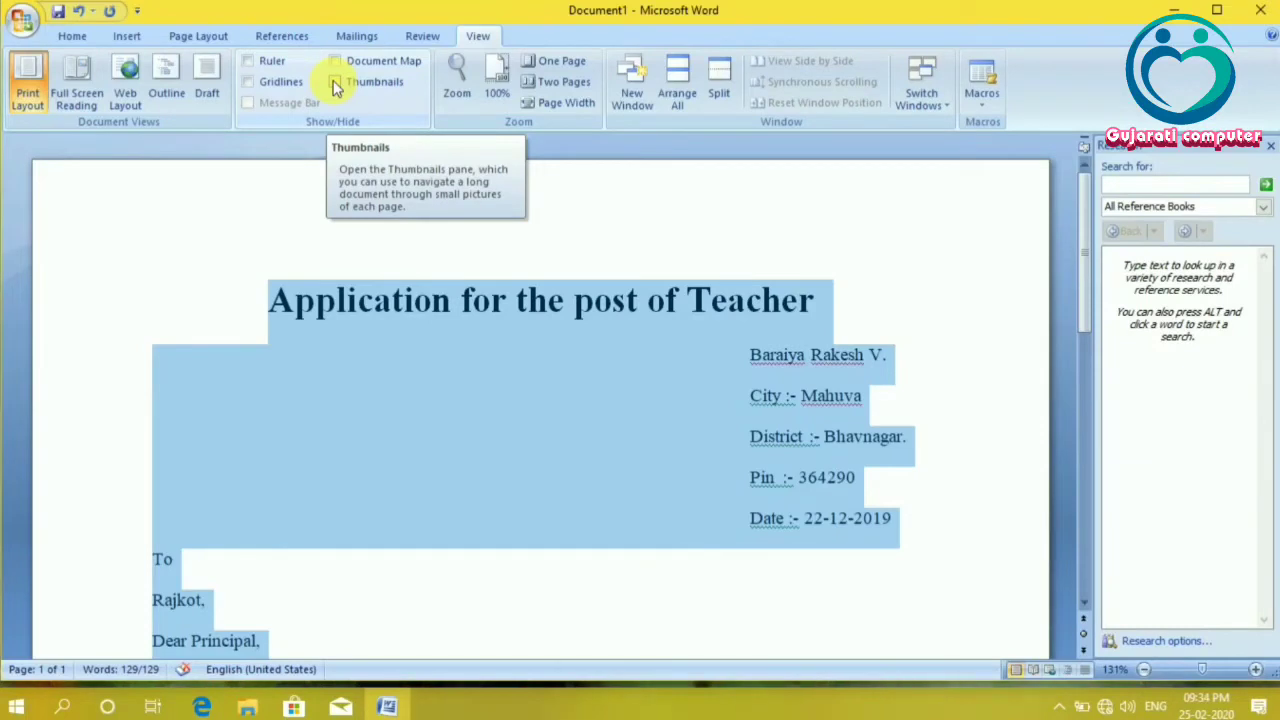
{"action": "left_click", "coordinate": [336, 84]}
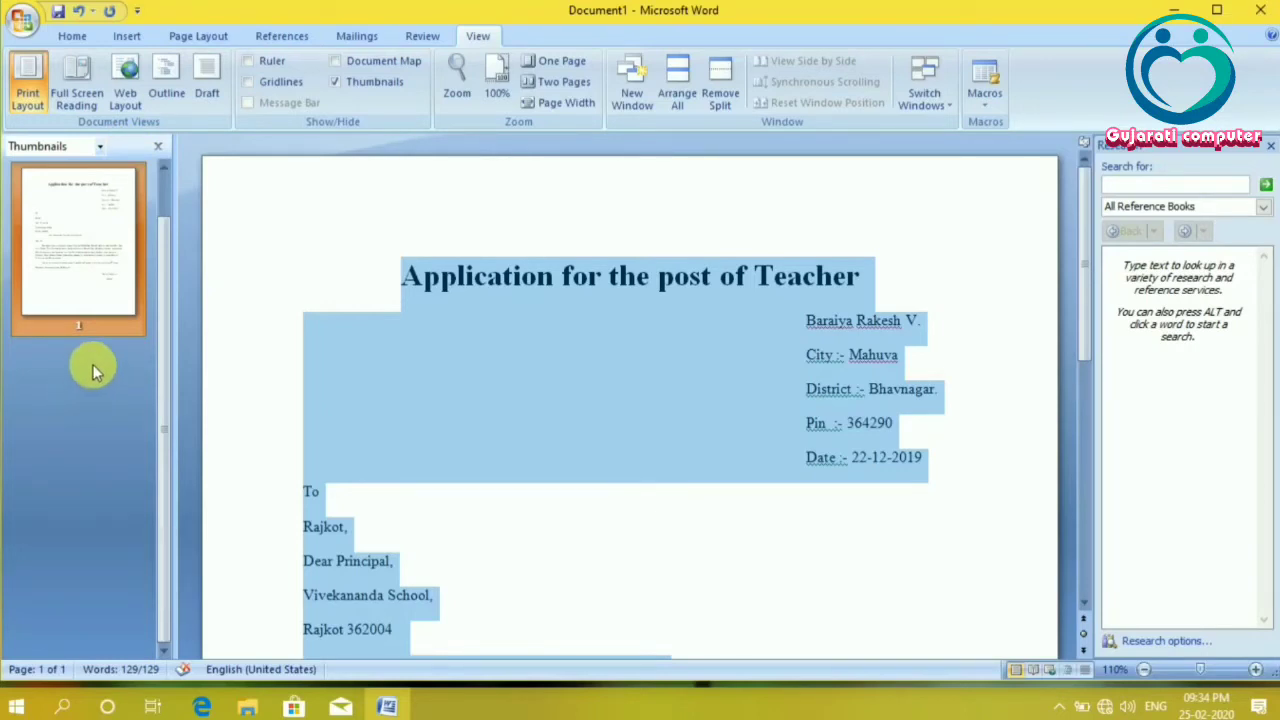
{"action": "left_click", "coordinate": [162, 148]}
{"action": "left_click", "coordinate": [455, 80]}
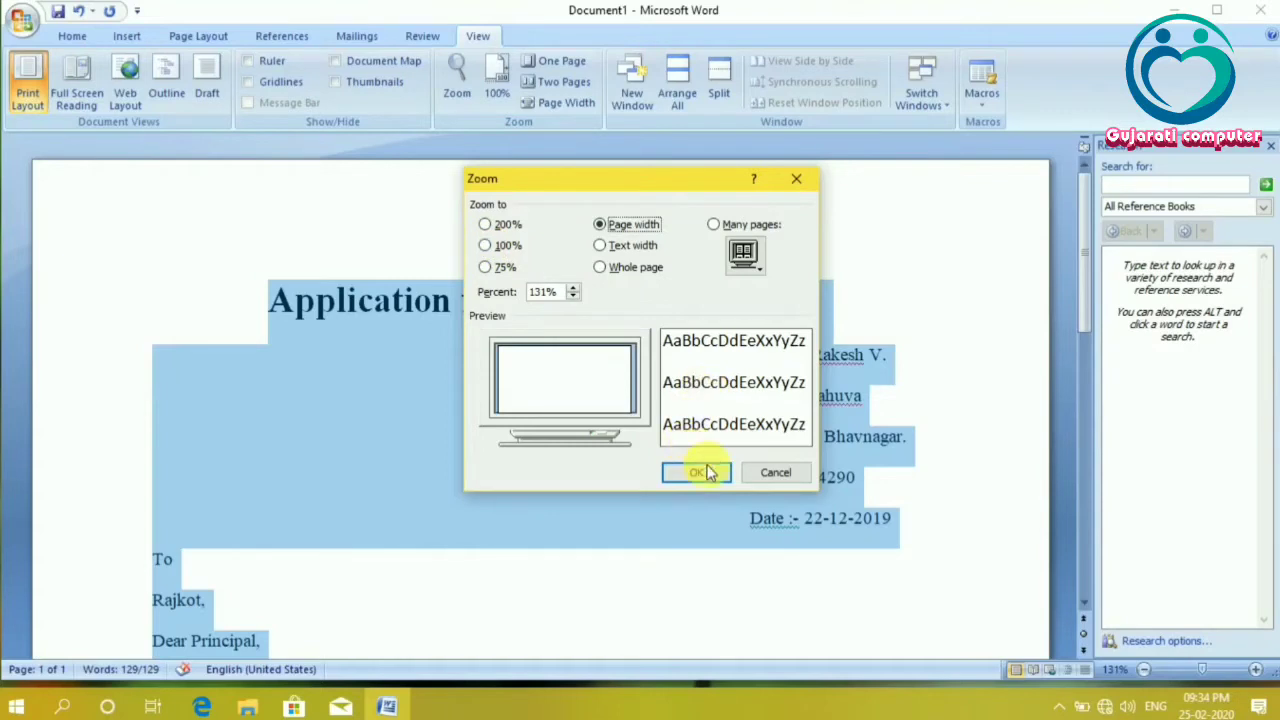
{"action": "left_click", "coordinate": [772, 475]}
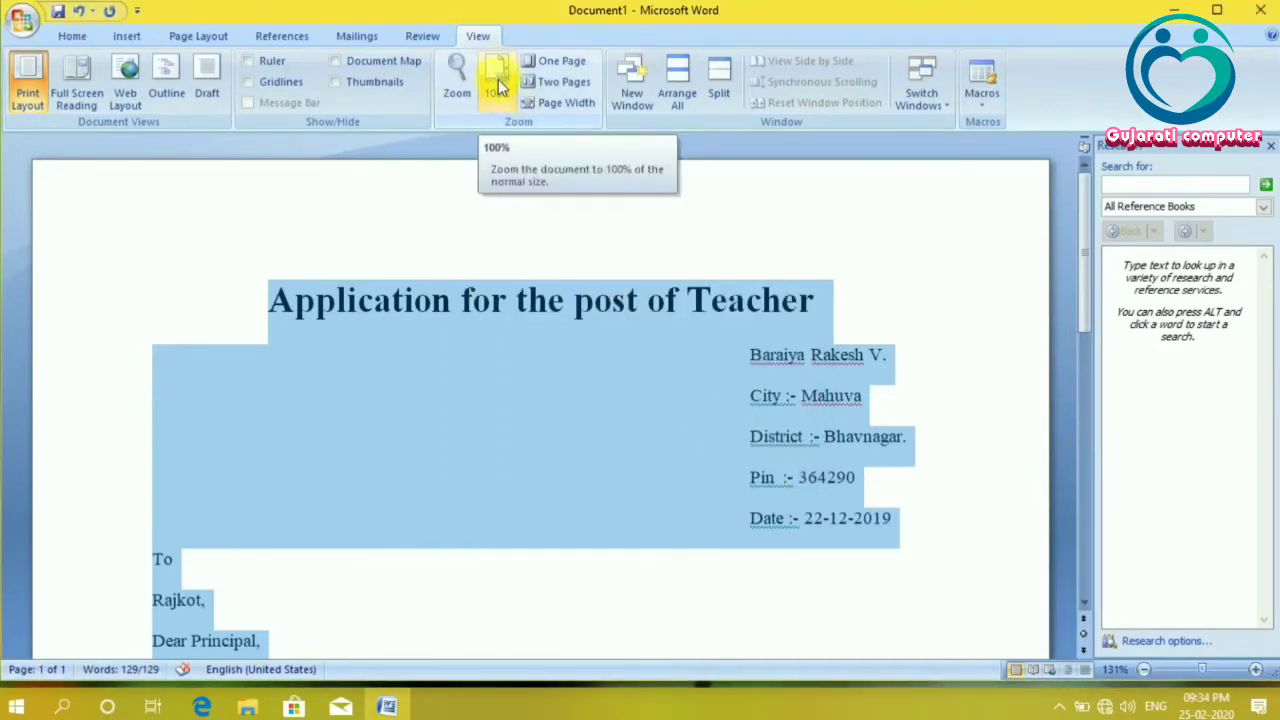
{"action": "left_click", "coordinate": [550, 67]}
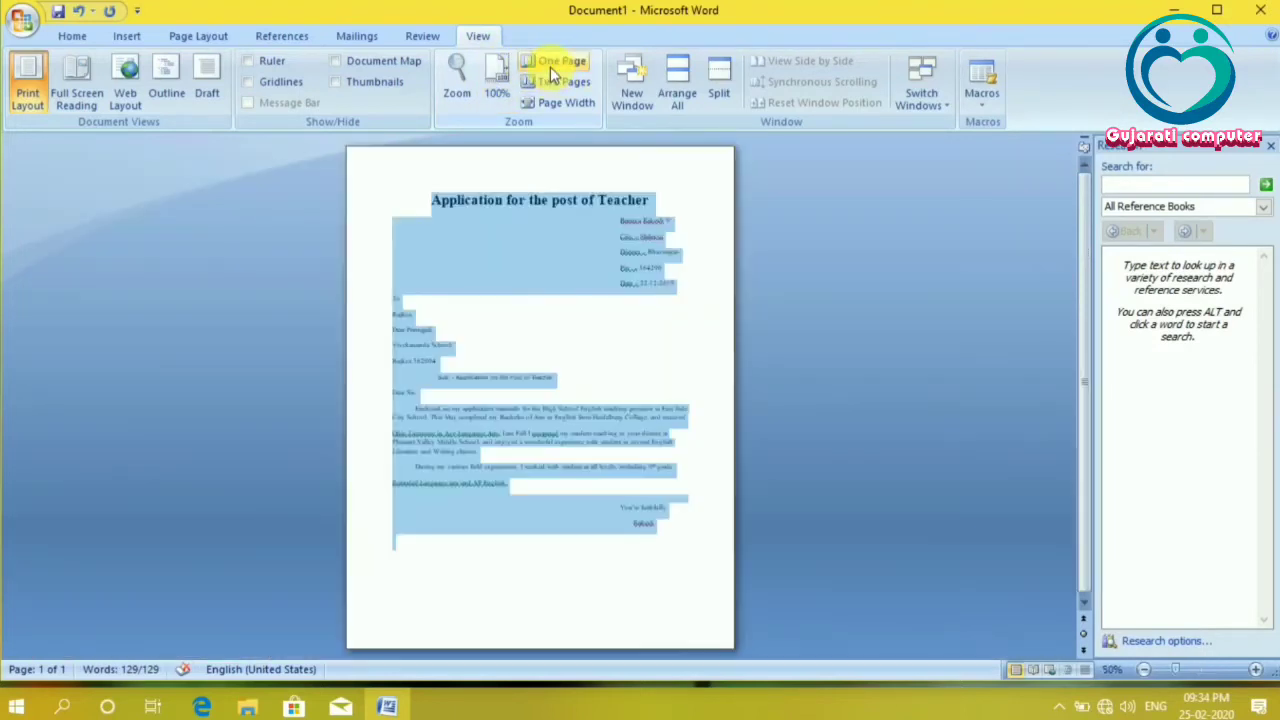
{"action": "left_click", "coordinate": [555, 85]}
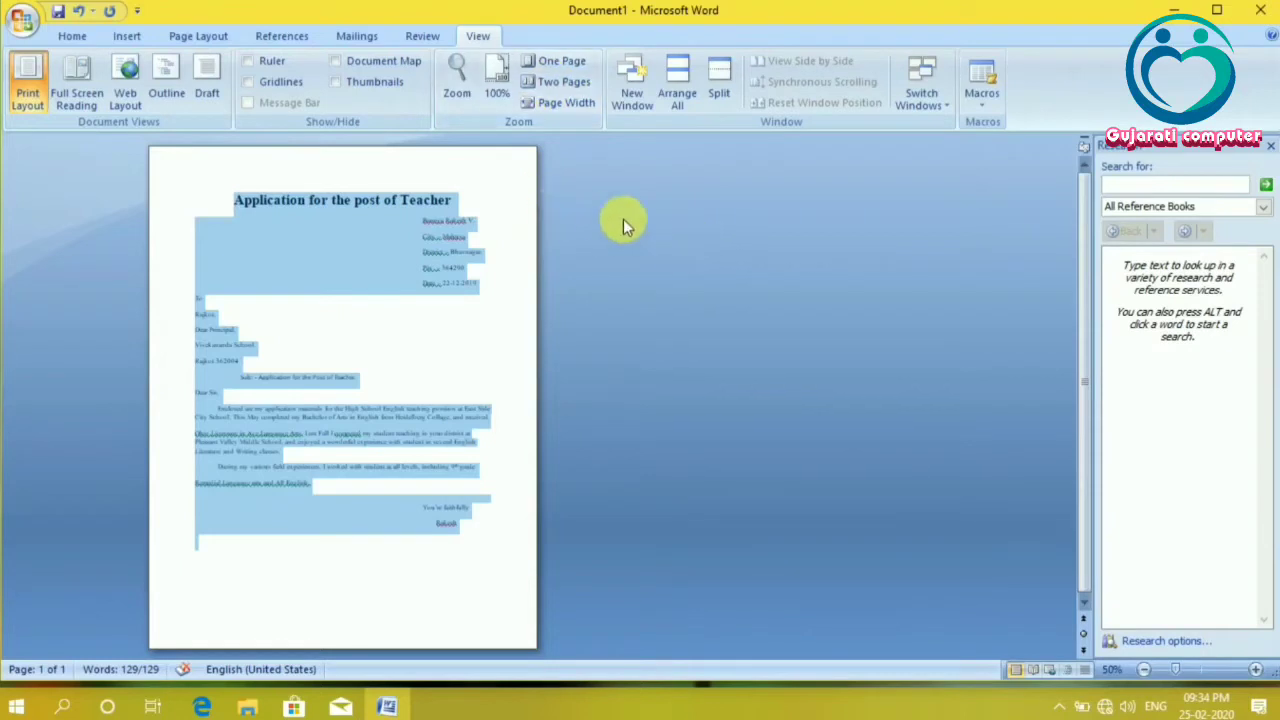
{"action": "left_click", "coordinate": [562, 106]}
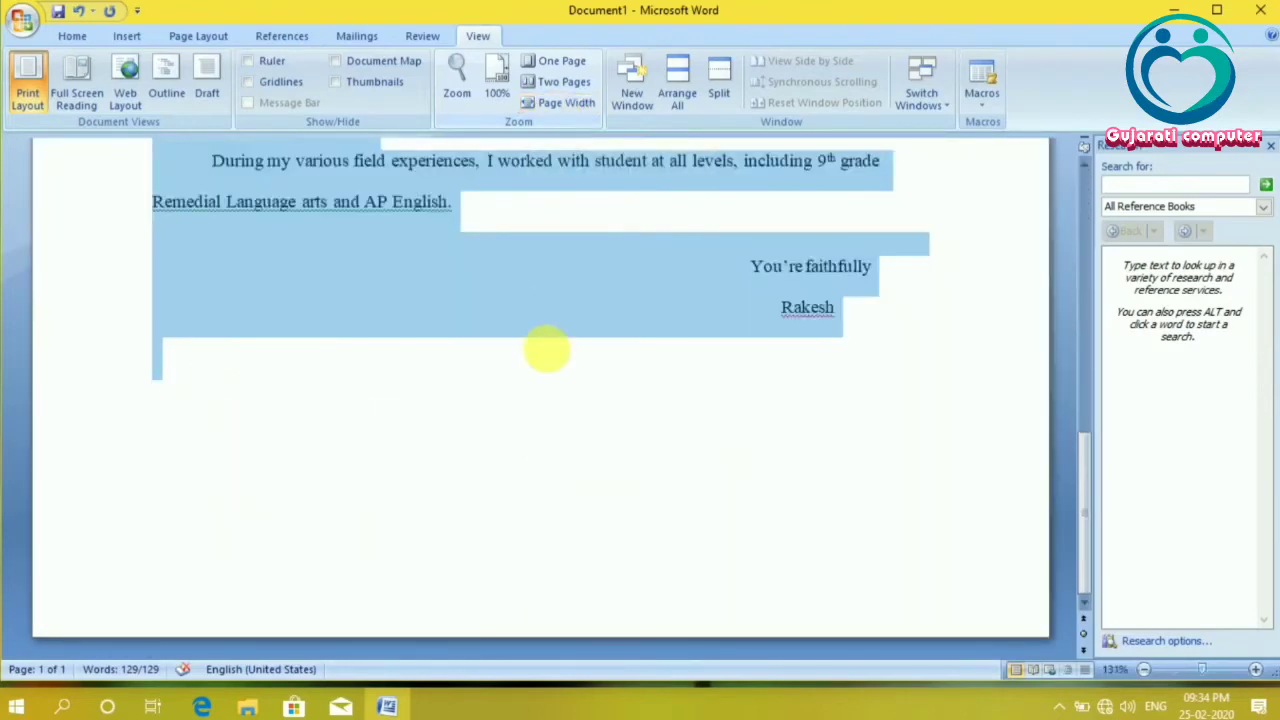
{"action": "scroll", "coordinate": [557, 368], "scroll_direction": "up", "scroll_amount": 10}
{"action": "scroll", "coordinate": [555, 366], "scroll_direction": "up", "scroll_amount": 6}
{"action": "scroll", "coordinate": [553, 365], "scroll_direction": "up", "scroll_amount": 1}
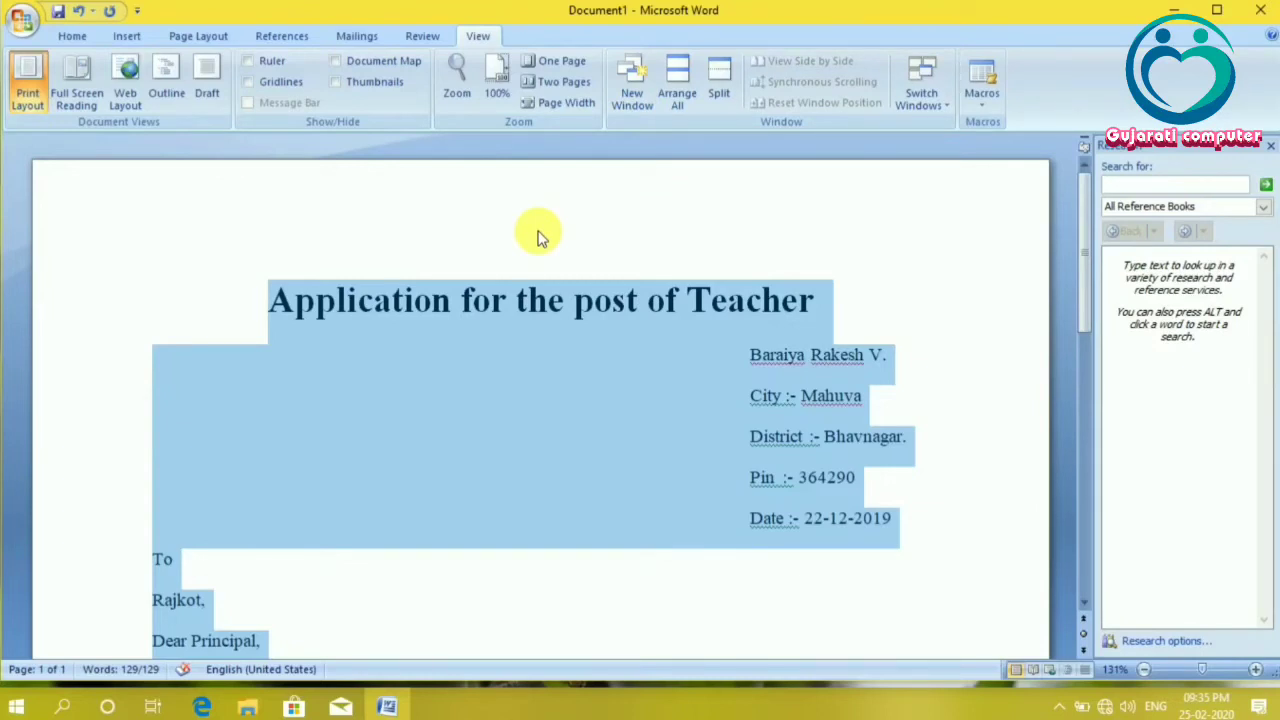
Open the letter in a second window, Document1:2, and scroll through it
{"action": "left_click", "coordinate": [632, 100]}
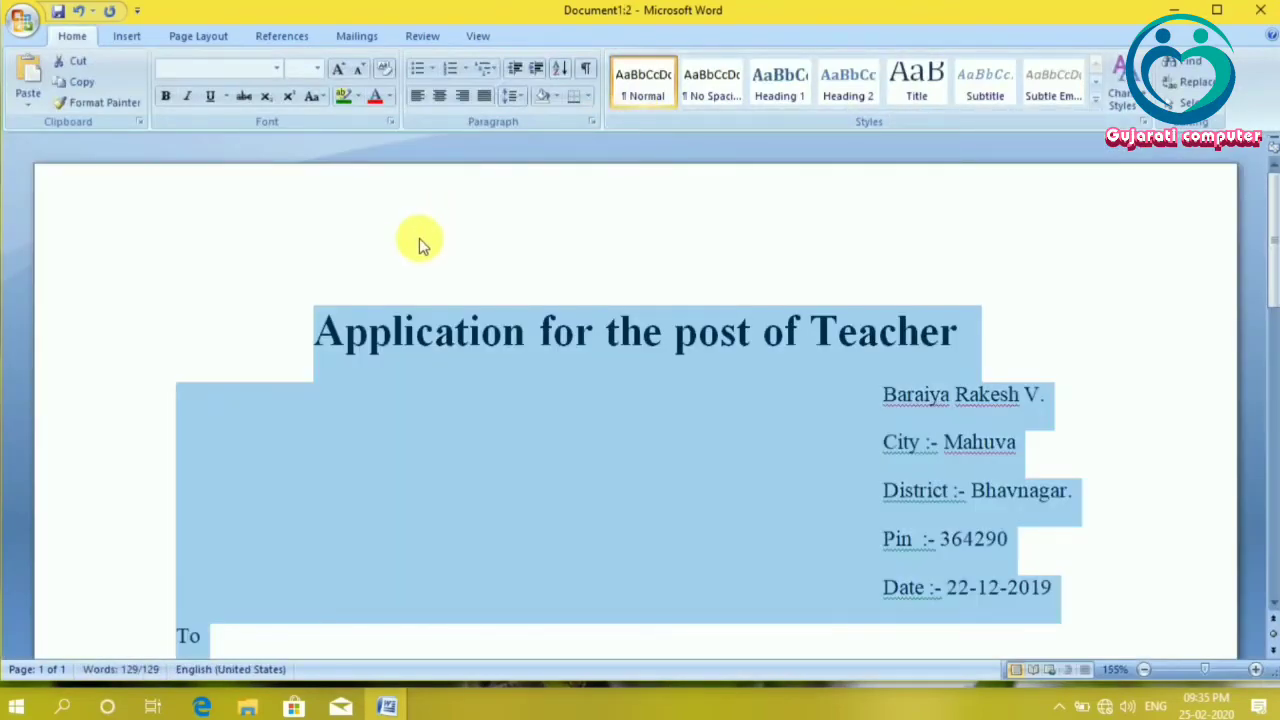
{"action": "scroll", "coordinate": [418, 242], "scroll_direction": "down", "scroll_amount": 1}
{"action": "scroll", "coordinate": [418, 242], "scroll_direction": "down", "scroll_amount": 3}
{"action": "scroll", "coordinate": [418, 242], "scroll_direction": "down", "scroll_amount": 3}
{"action": "scroll", "coordinate": [418, 245], "scroll_direction": "down", "scroll_amount": 1}
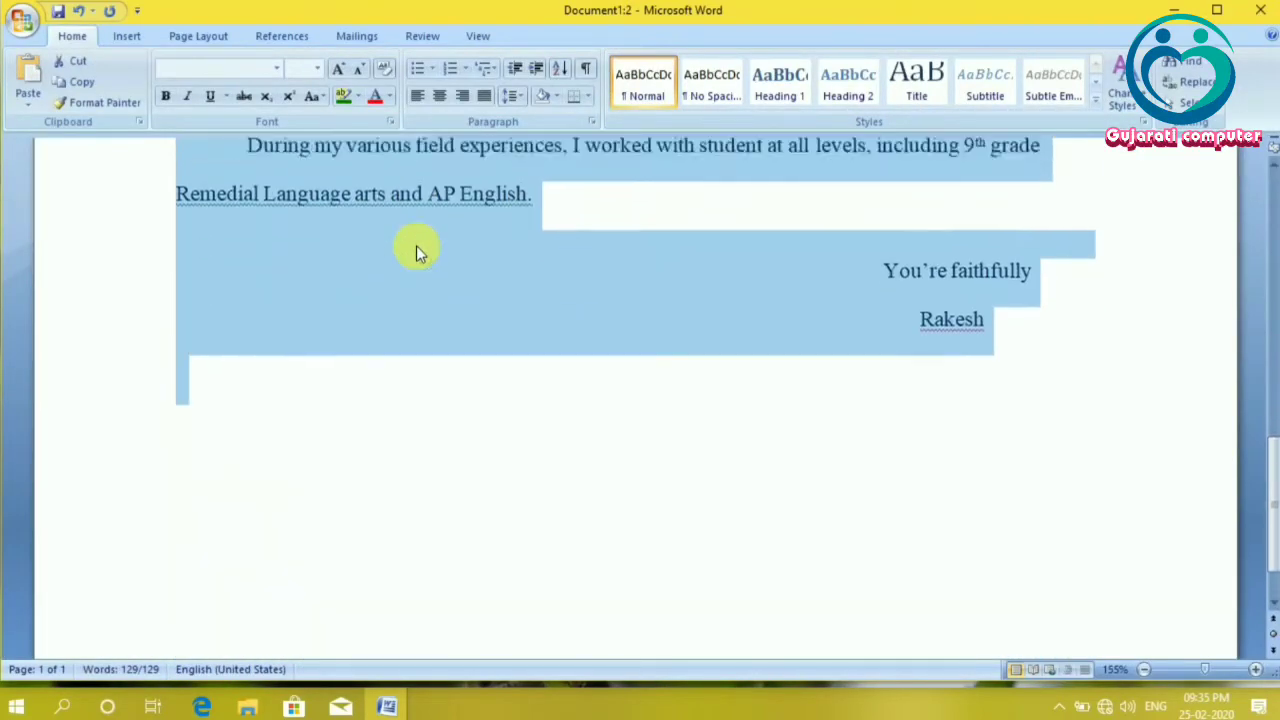
{"action": "scroll", "coordinate": [416, 250], "scroll_direction": "up", "scroll_amount": 4}
{"action": "scroll", "coordinate": [416, 250], "scroll_direction": "up", "scroll_amount": 4}
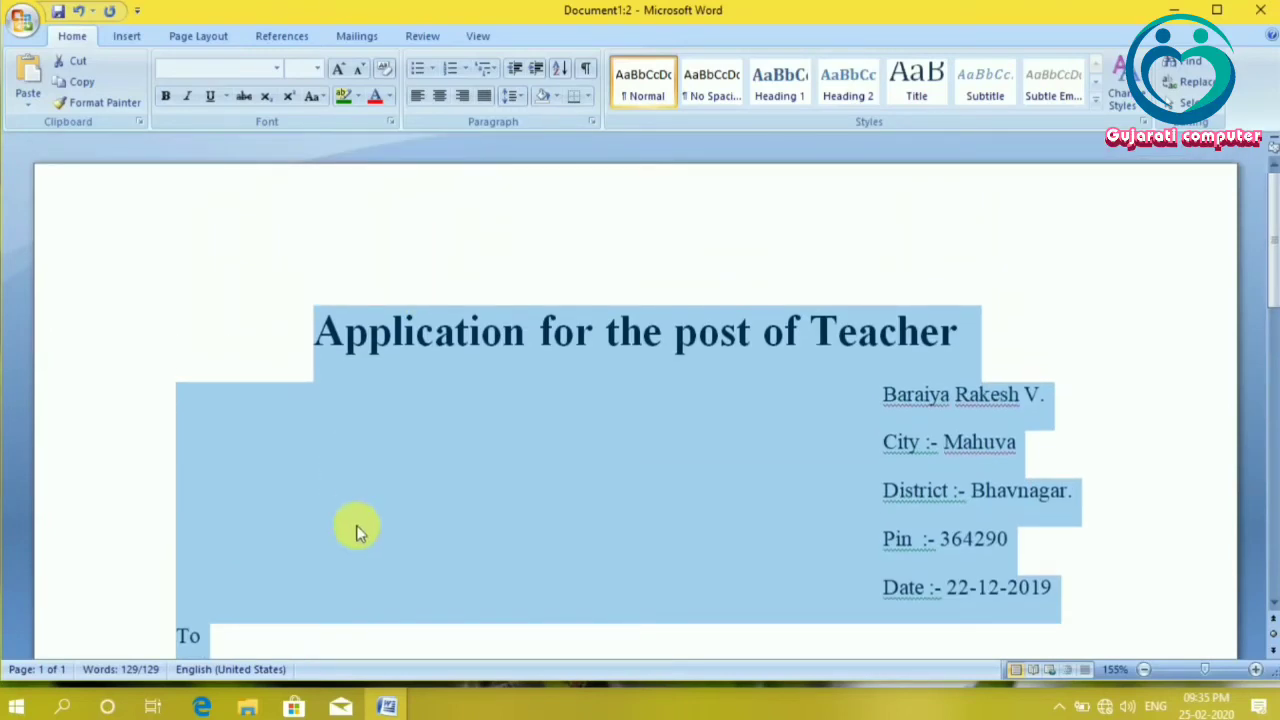
Switch back to Document1:1 using the Word taskbar window previews
{"action": "left_click", "coordinate": [388, 706]}
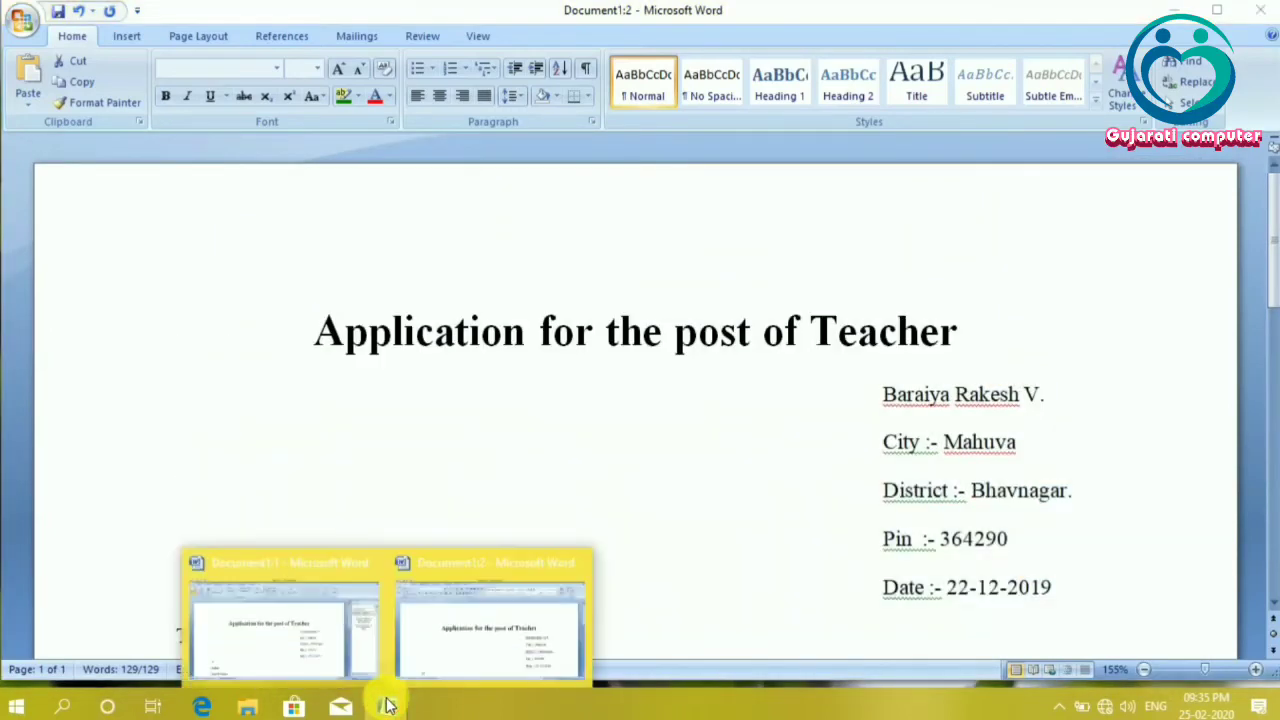
{"action": "mouse_move", "coordinate": [293, 589]}
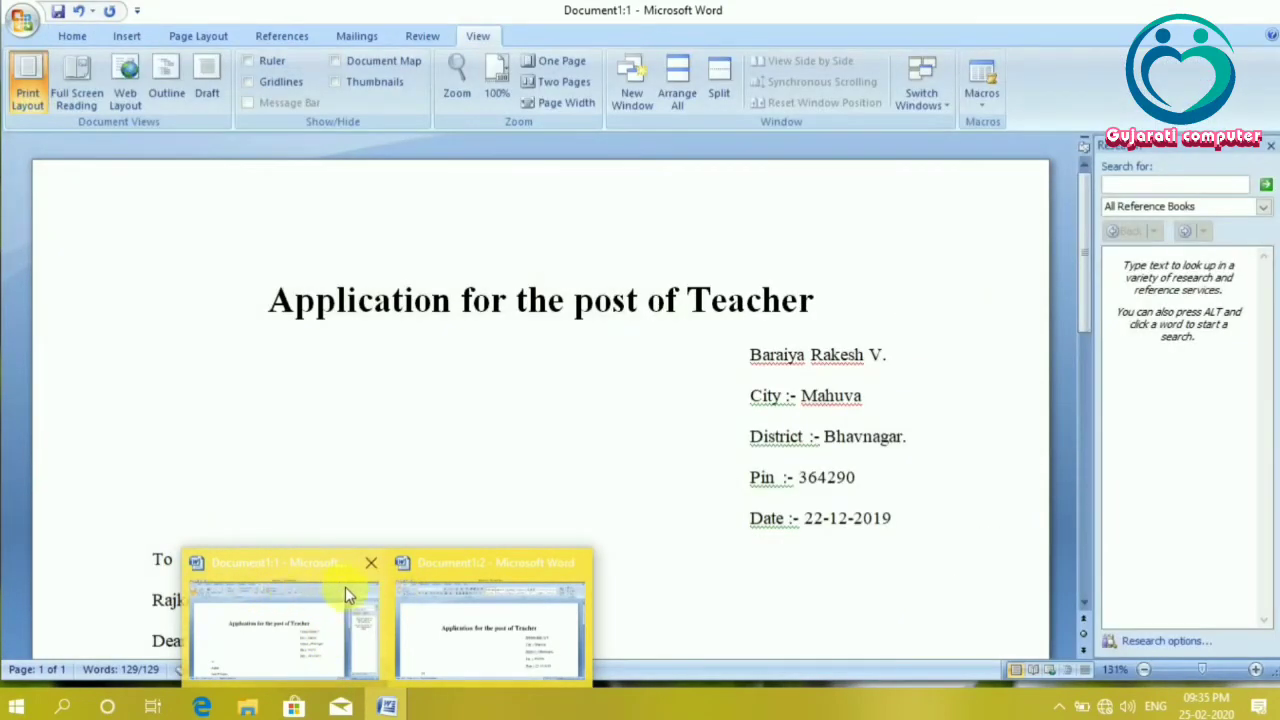
{"action": "mouse_move", "coordinate": [455, 560]}
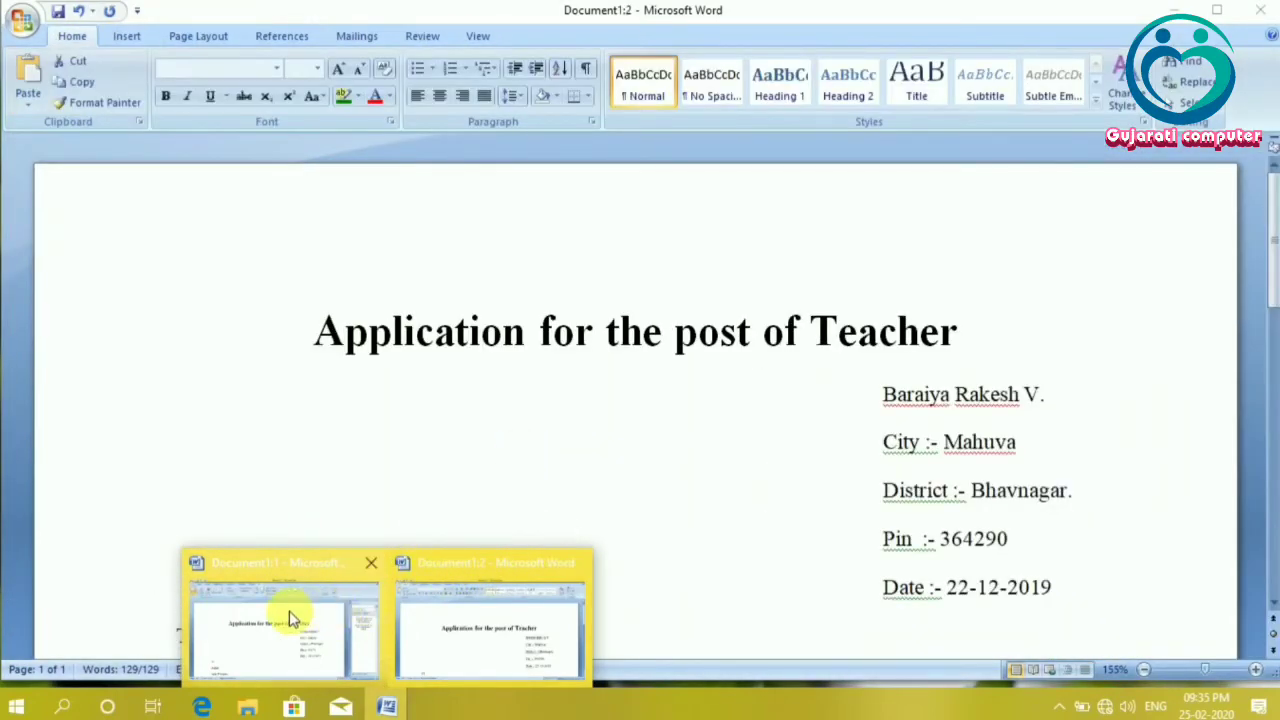
{"action": "left_click", "coordinate": [290, 618]}
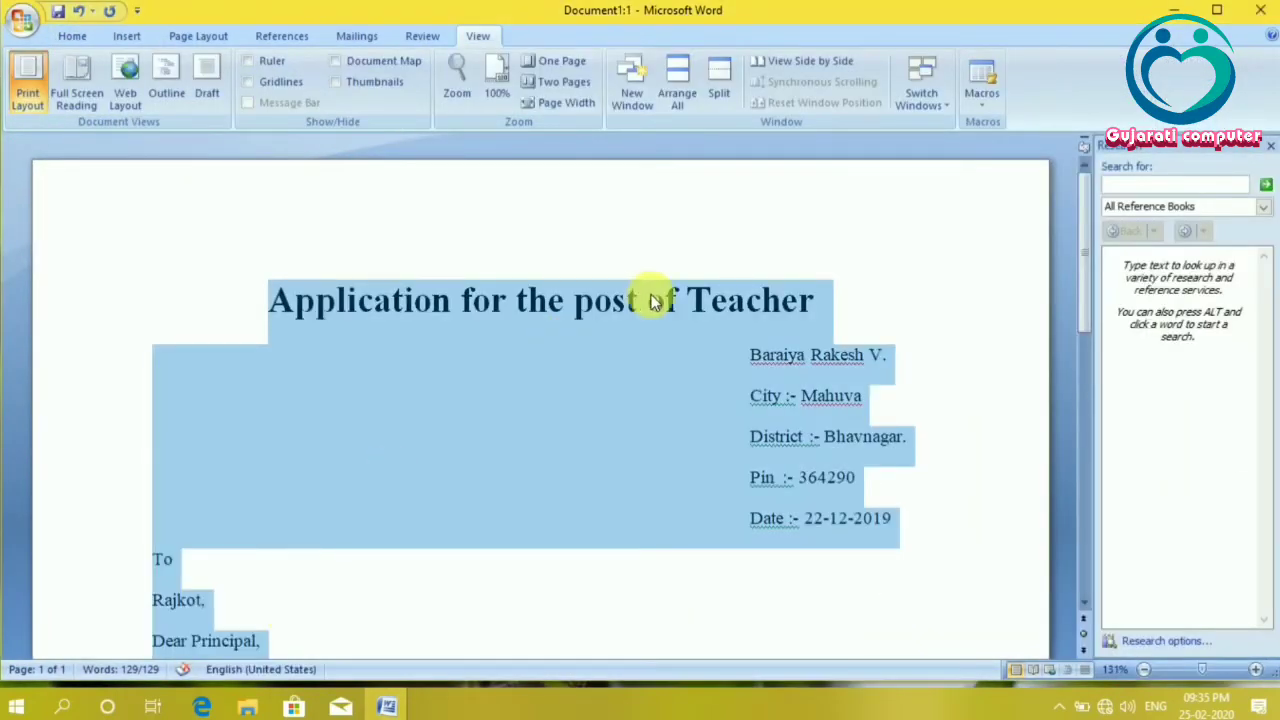
Arrange All to stack both letter windows and scroll the top one to the Sub line
{"action": "left_click", "coordinate": [685, 99]}
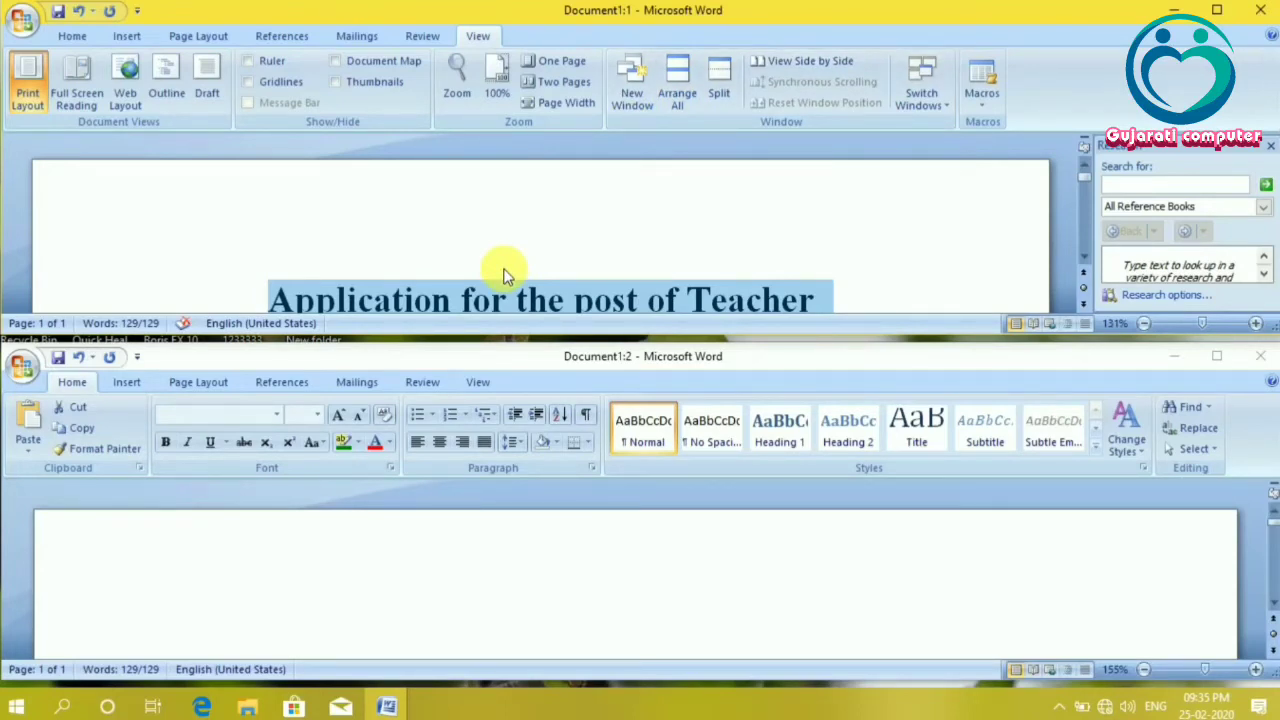
{"action": "scroll", "coordinate": [505, 275], "scroll_direction": "down", "scroll_amount": 5}
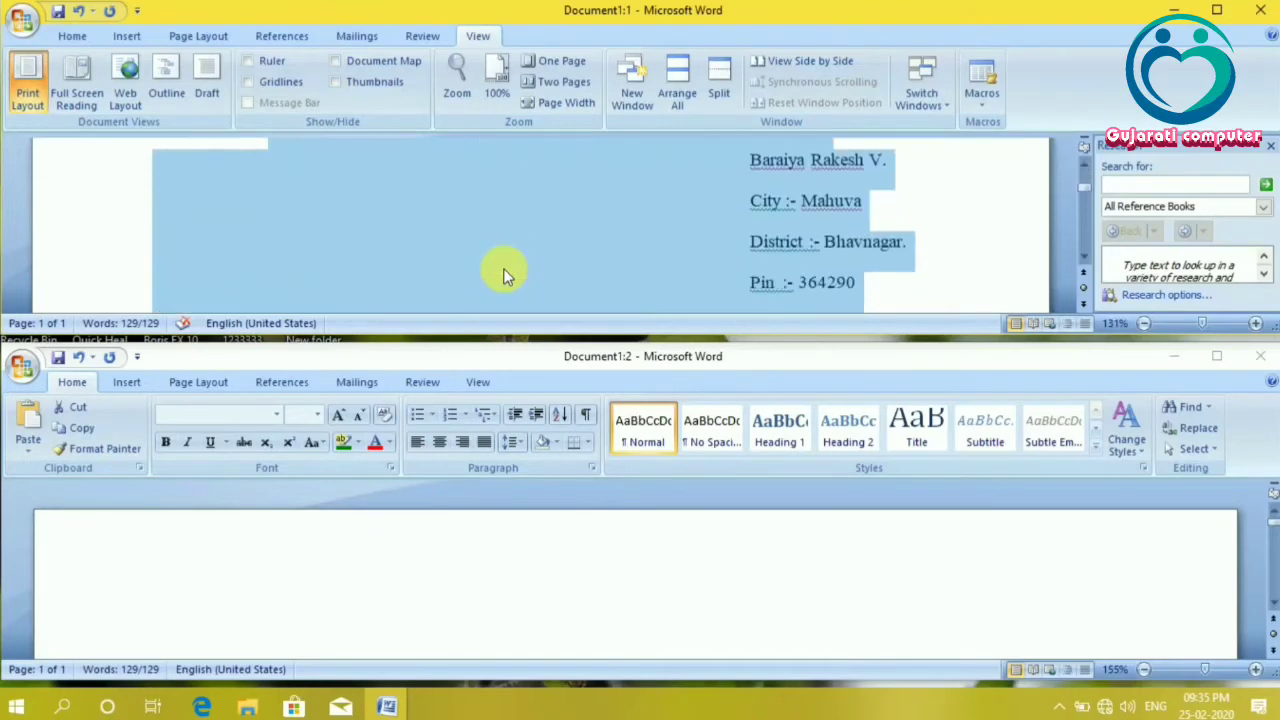
{"action": "scroll", "coordinate": [505, 275], "scroll_direction": "up", "scroll_amount": 5}
{"action": "scroll", "coordinate": [505, 275], "scroll_direction": "down", "scroll_amount": 2}
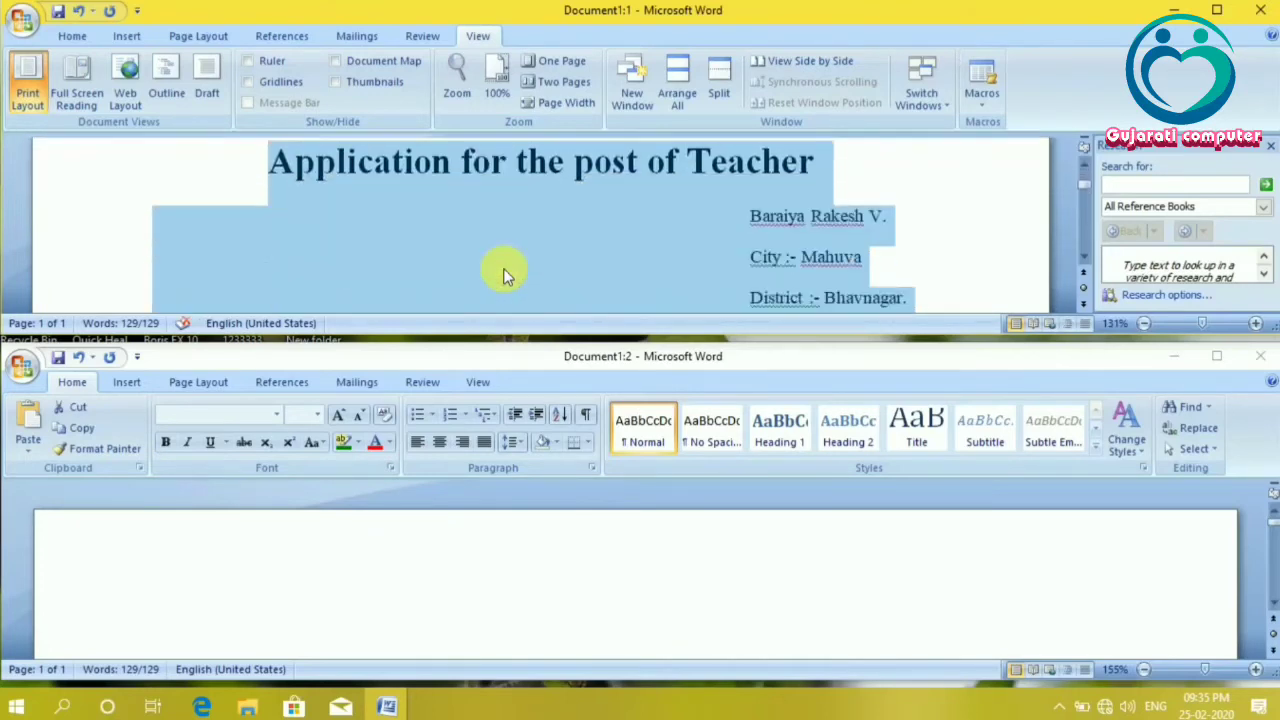
{"action": "scroll", "coordinate": [505, 275], "scroll_direction": "down", "scroll_amount": 3}
Activate the bottom Document1:2 window and scroll it down to the Sub line
{"action": "left_click", "coordinate": [505, 539]}
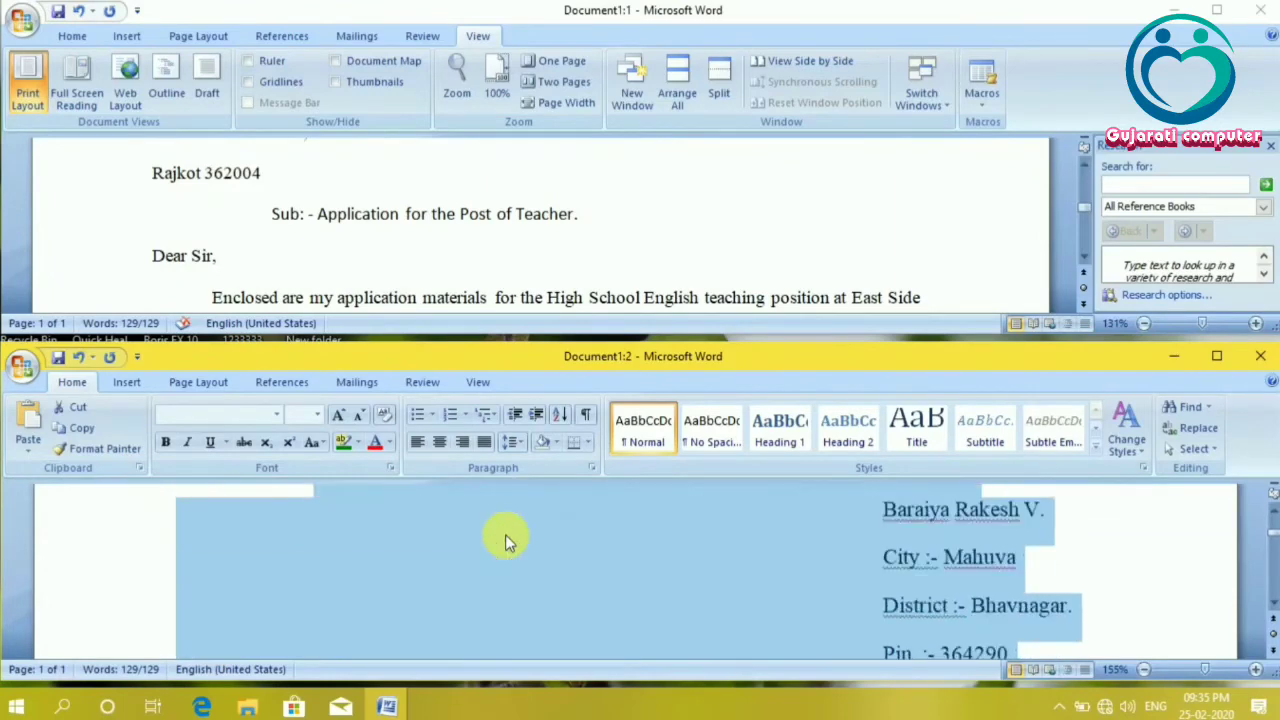
{"action": "scroll", "coordinate": [505, 540], "scroll_direction": "down", "scroll_amount": 3}
{"action": "scroll", "coordinate": [505, 541], "scroll_direction": "down", "scroll_amount": 1}
{"action": "scroll", "coordinate": [505, 541], "scroll_direction": "down", "scroll_amount": 2}
{"action": "scroll", "coordinate": [505, 541], "scroll_direction": "up", "scroll_amount": 2}
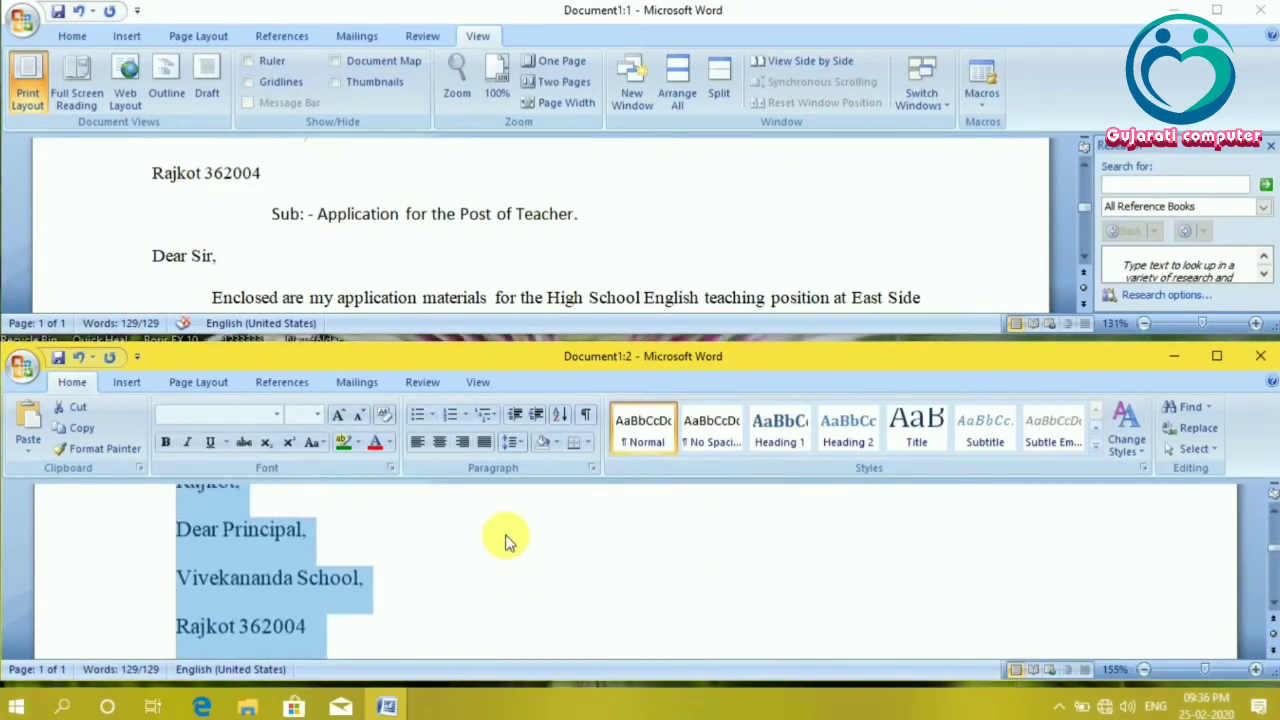
{"action": "scroll", "coordinate": [505, 541], "scroll_direction": "down", "scroll_amount": 1}
{"action": "scroll", "coordinate": [505, 540], "scroll_direction": "down", "scroll_amount": 1}
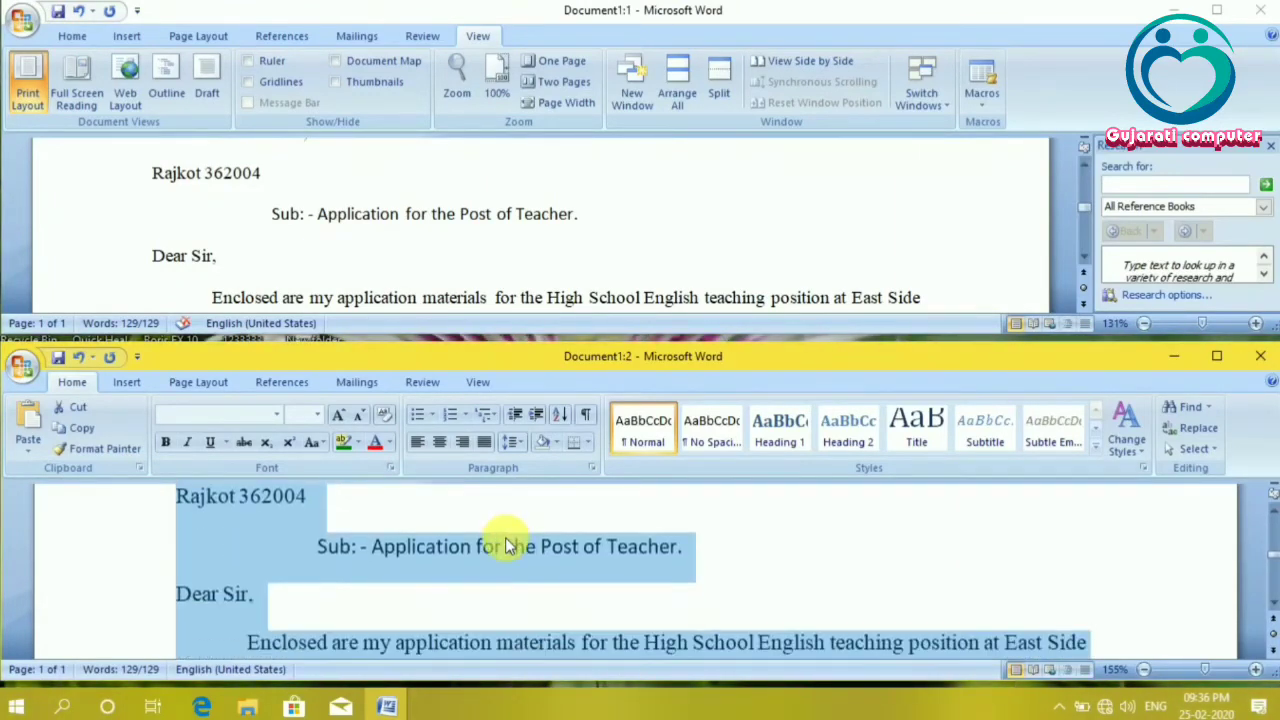
{"action": "left_click", "coordinate": [716, 552]}
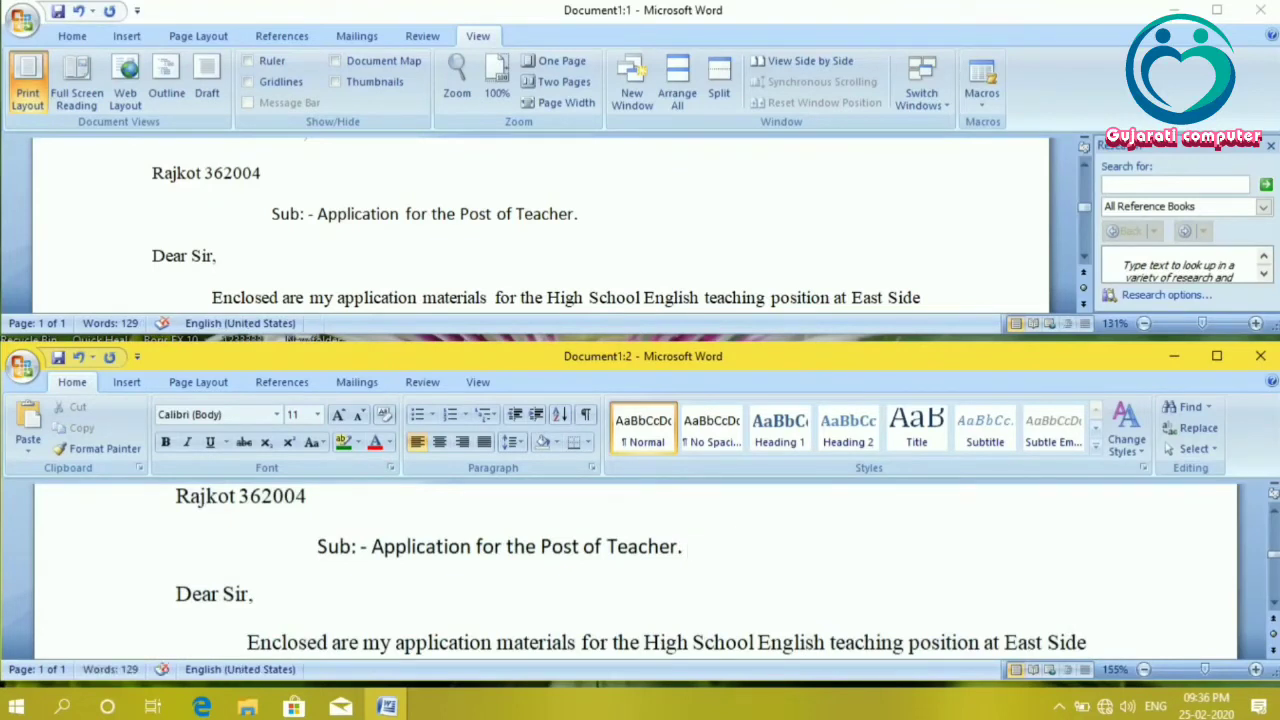
{"action": "type", "text": "wij"}
{"action": "key", "text": "BackSpace"}
{"action": "key", "text": "BackSpace"}
{"action": "key", "text": "BackSpace"}
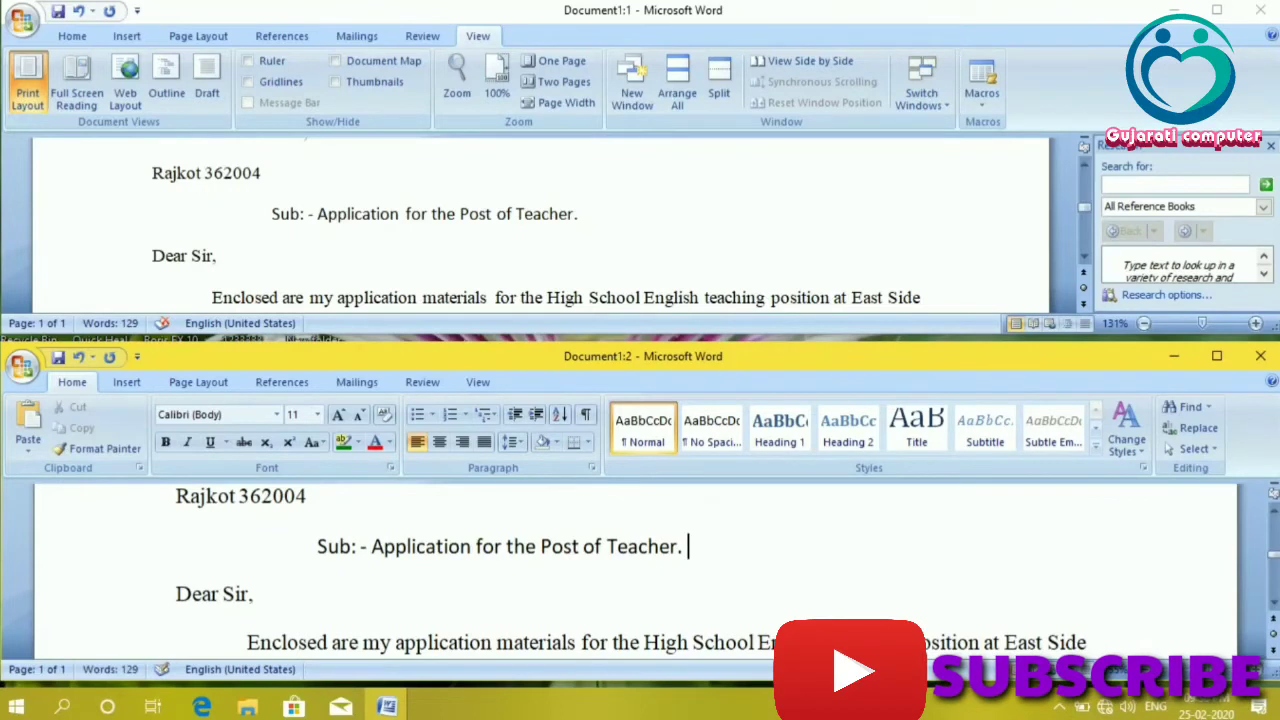
{"action": "type", "text": "Gu"}
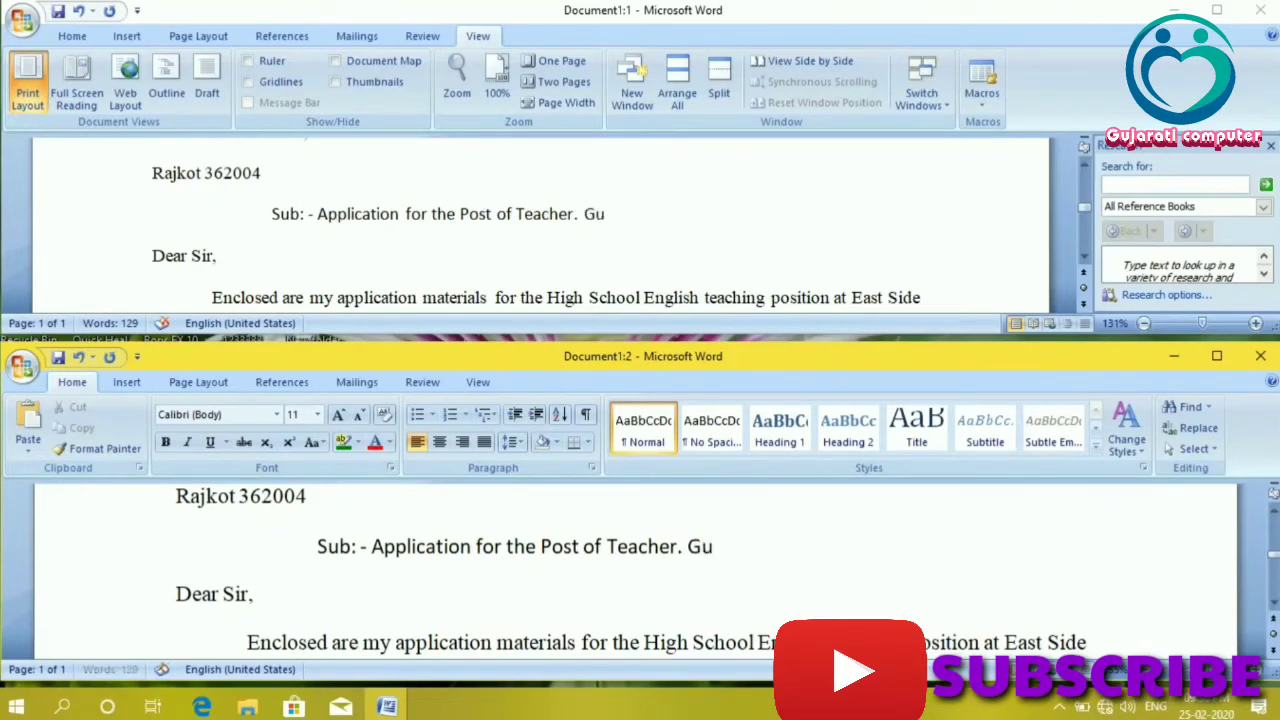
{"action": "type", "text": "jarati"}
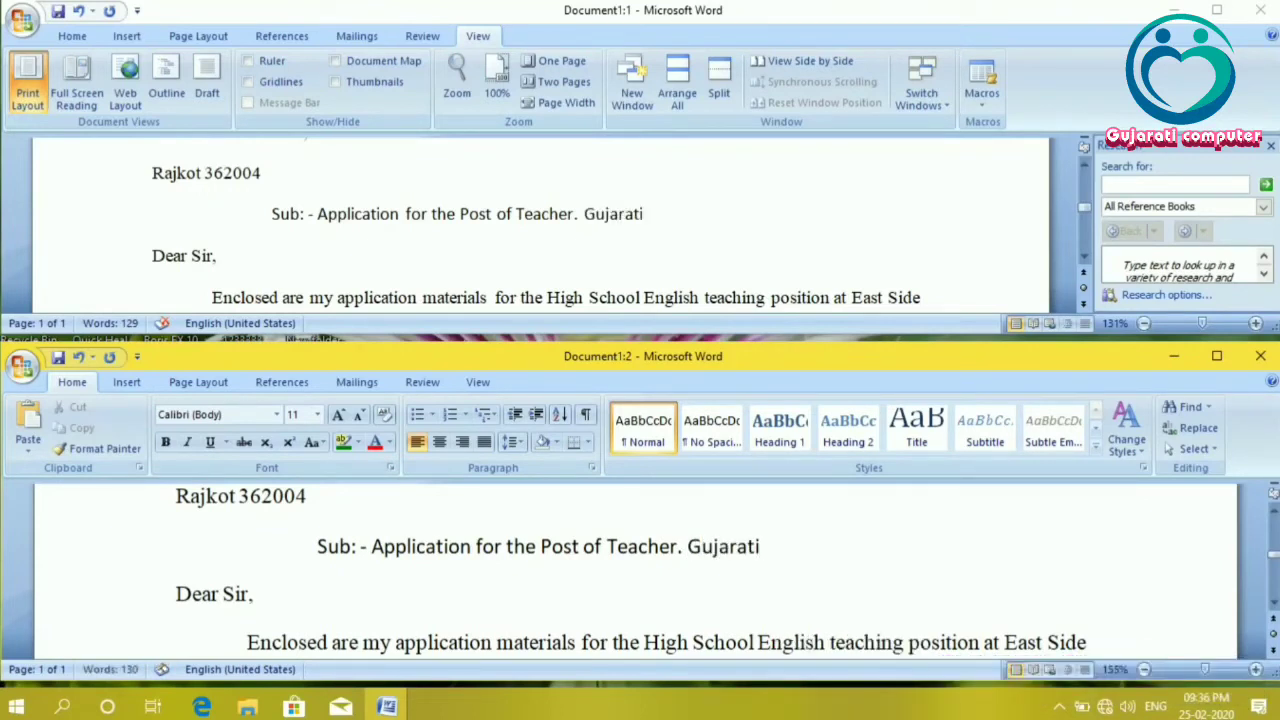
{"action": "type", "text": " Compute"}
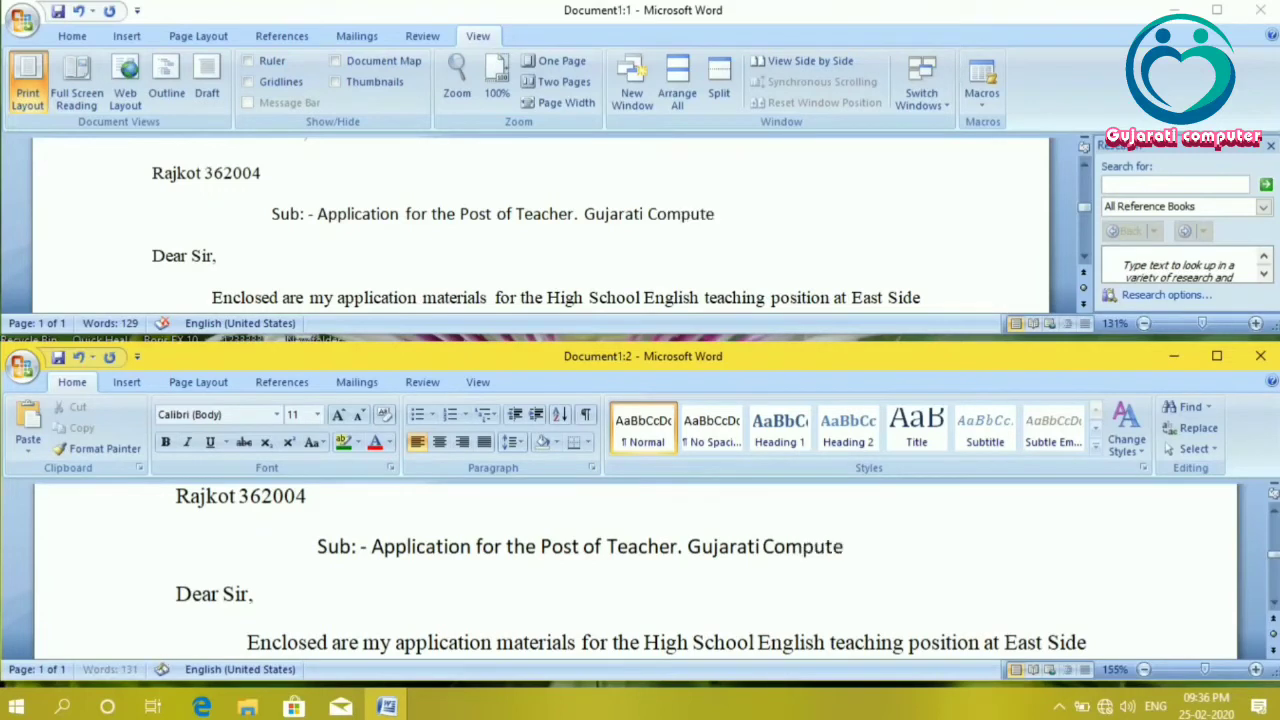
{"action": "type", "text": "r"}
{"action": "key", "text": "BackSpace"}
{"action": "key", "text": "BackSpace"}
{"action": "key", "text": "BackSpace"}
{"action": "key", "text": "BackSpace"}
{"action": "key", "text": "BackSpace"}
{"action": "key", "text": "BackSpace"}
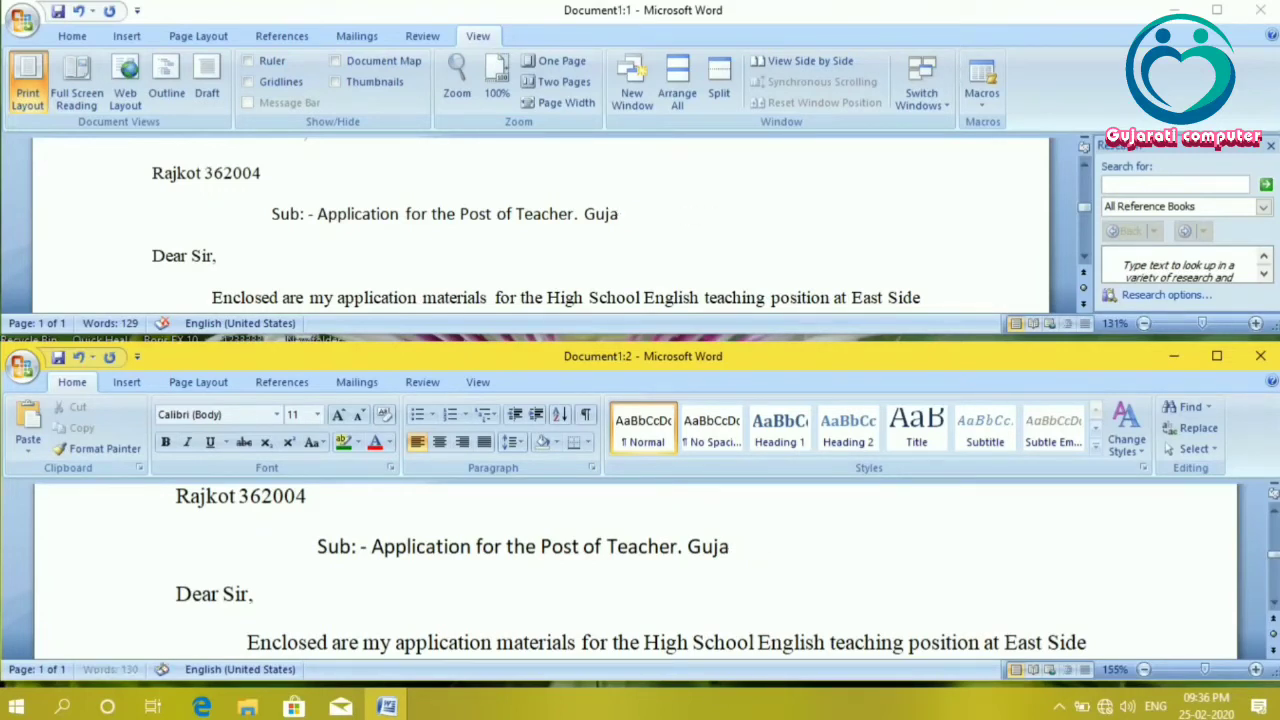
{"action": "key", "text": "BackSpace"}
{"action": "key", "text": "BackSpace"}
{"action": "key", "text": "BackSpace"}
{"action": "key", "text": "BackSpace"}
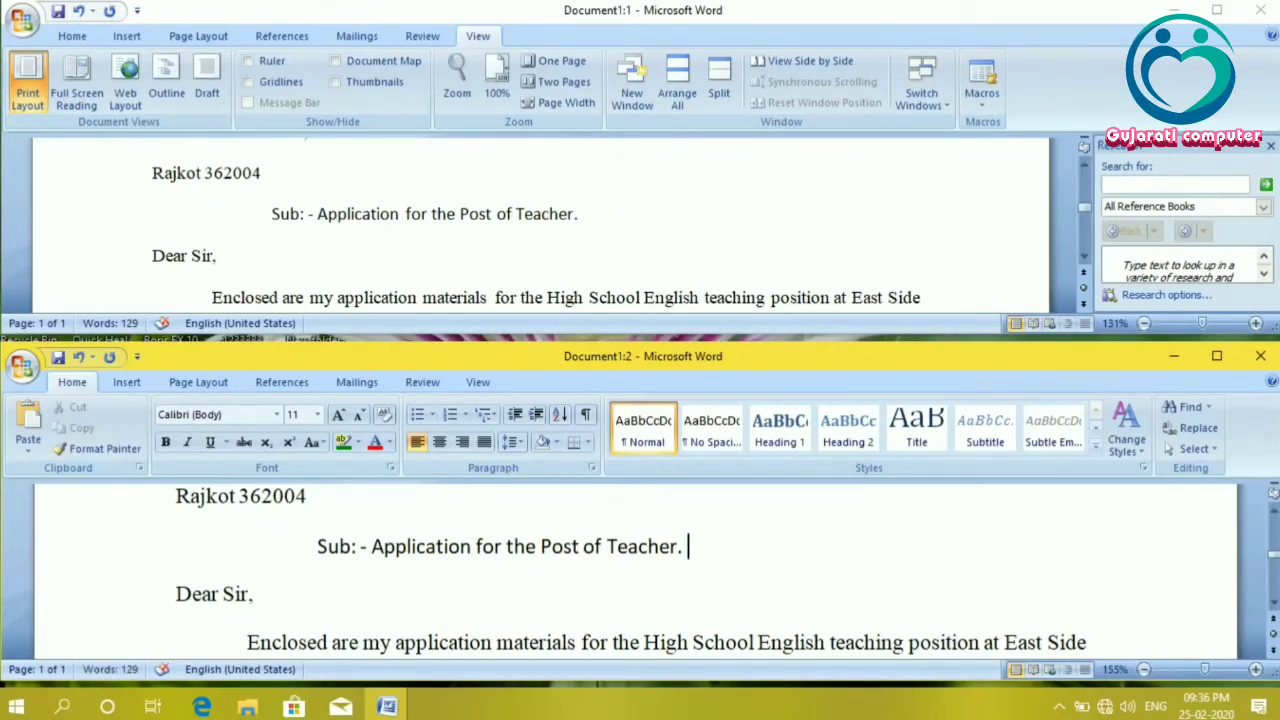
{"action": "left_click", "coordinate": [593, 222]}
{"action": "key", "text": "ctrl+a"}
{"action": "left_click", "coordinate": [593, 220]}
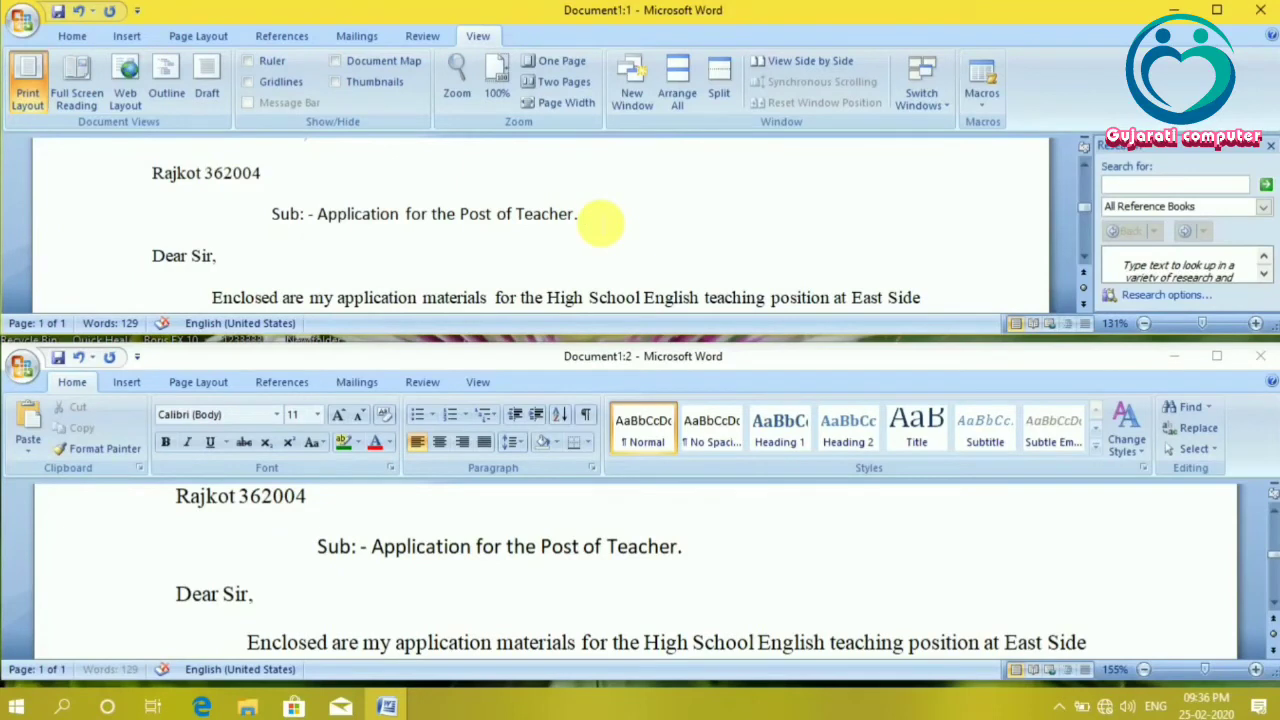
{"action": "type", "text": " Compute"}
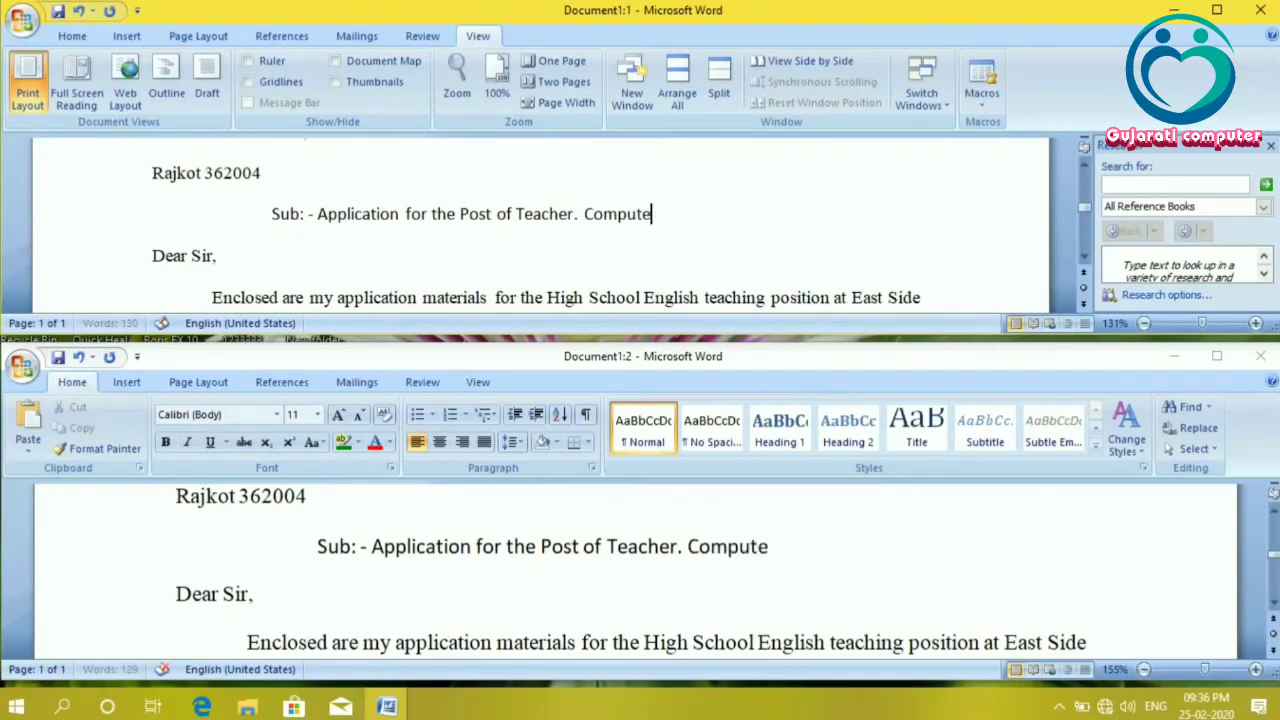
{"action": "type", "text": "r"}
{"action": "type", "text": " Gujarat"}
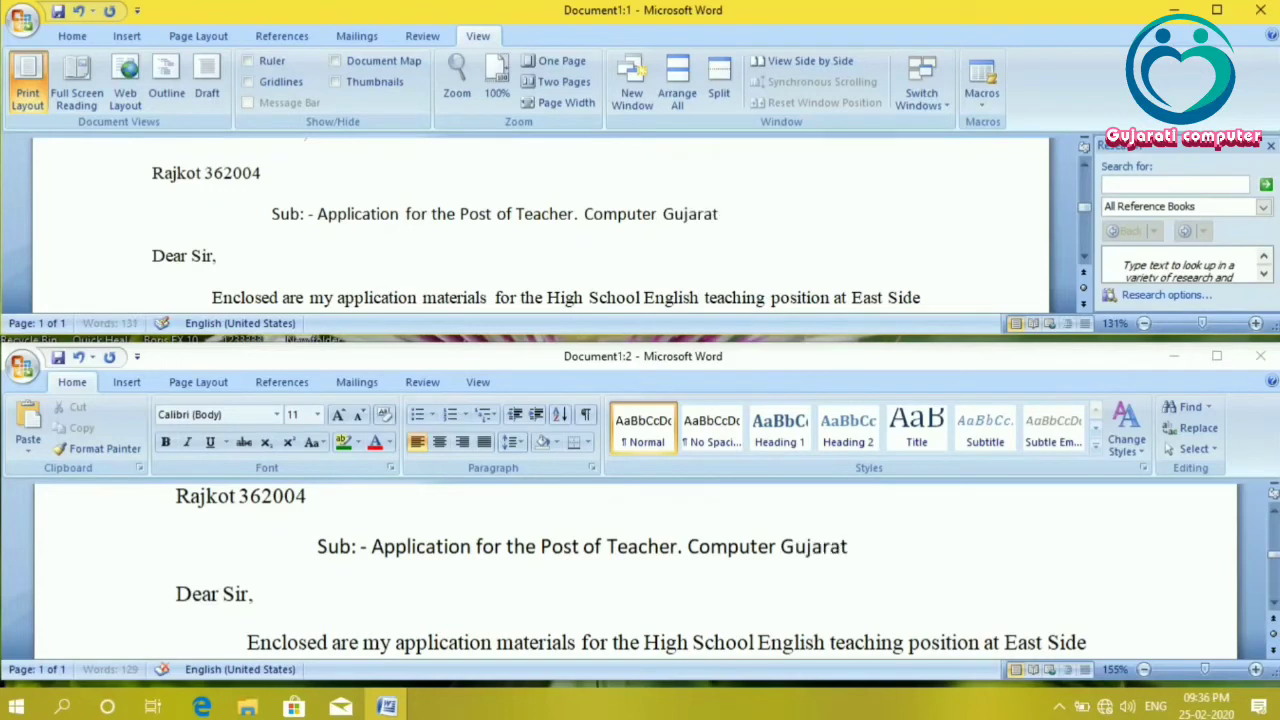
{"action": "key", "text": "BackSpace"}
{"action": "key", "text": "BackSpace"}
{"action": "key", "text": "BackSpace"}
{"action": "key", "text": "BackSpace"}
{"action": "key", "text": "BackSpace"}
{"action": "key", "text": "BackSpace"}
{"action": "key", "text": "BackSpace"}
{"action": "key", "text": "BackSpace"}
{"action": "key", "text": "BackSpace"}
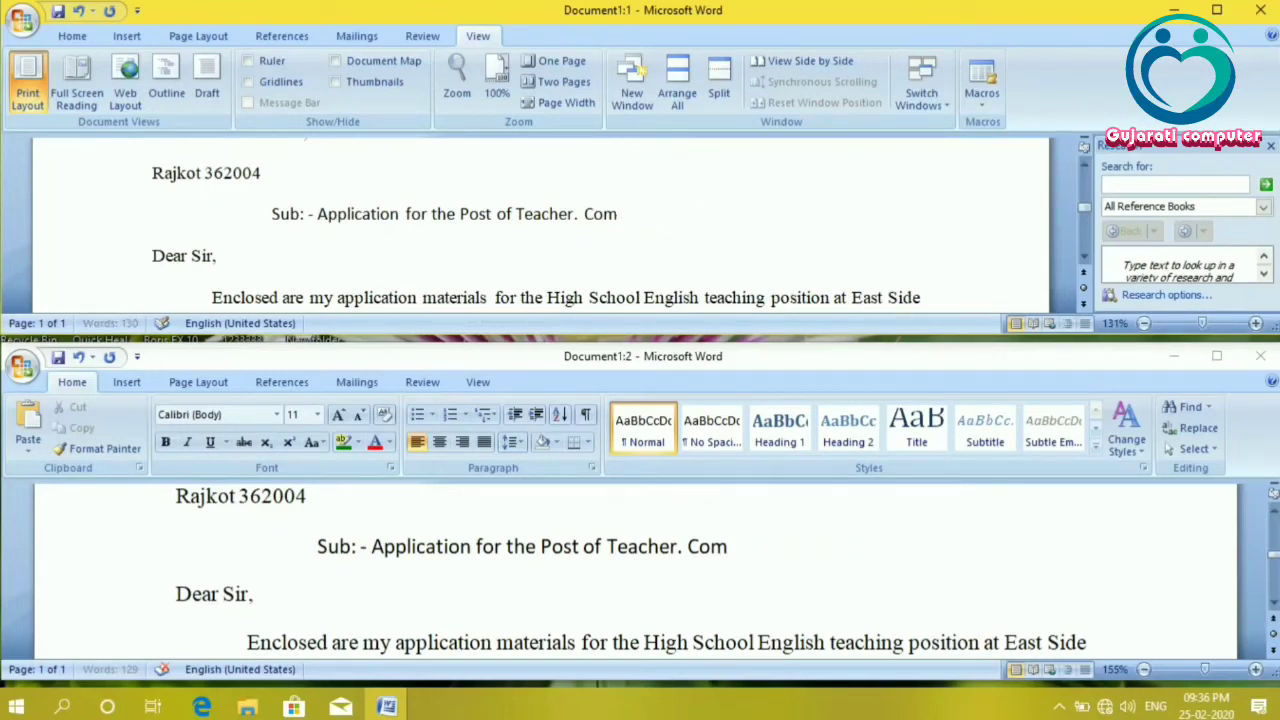
{"action": "key", "text": "BackSpace"}
{"action": "key", "text": "BackSpace"}
{"action": "key", "text": "BackSpace"}
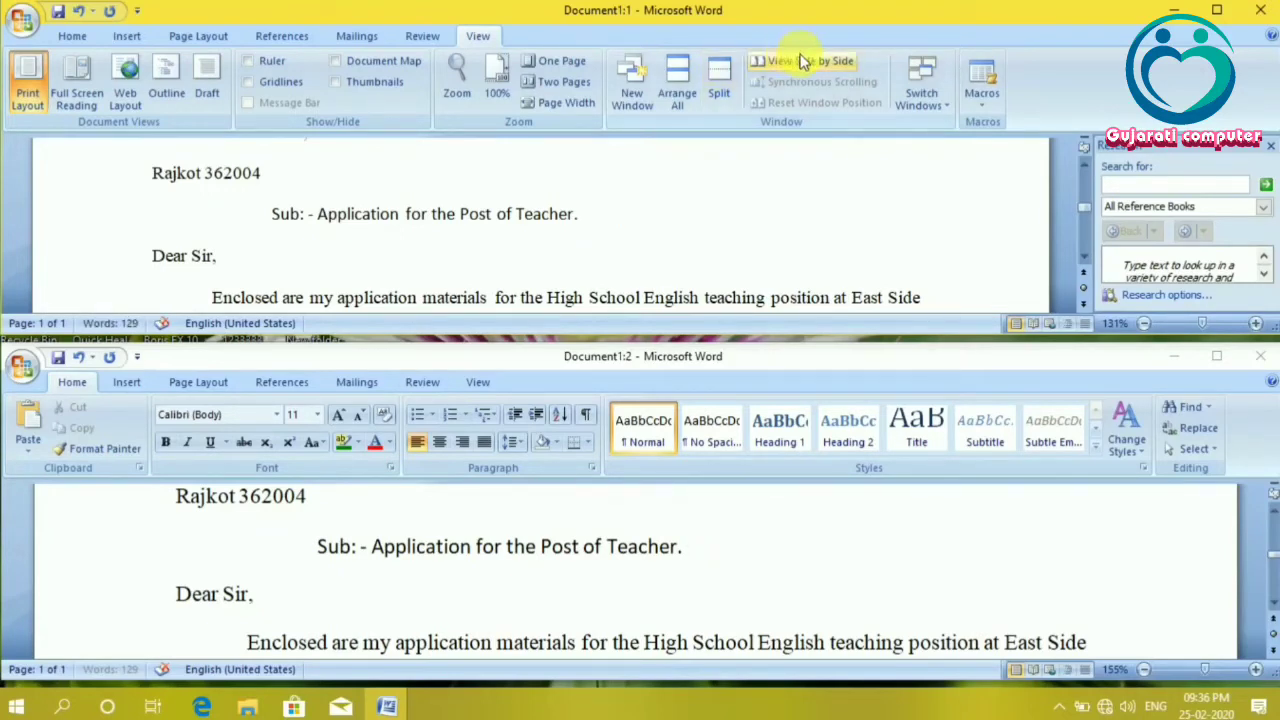
Split the top Document1:1 window into two panes
{"action": "left_click", "coordinate": [722, 88]}
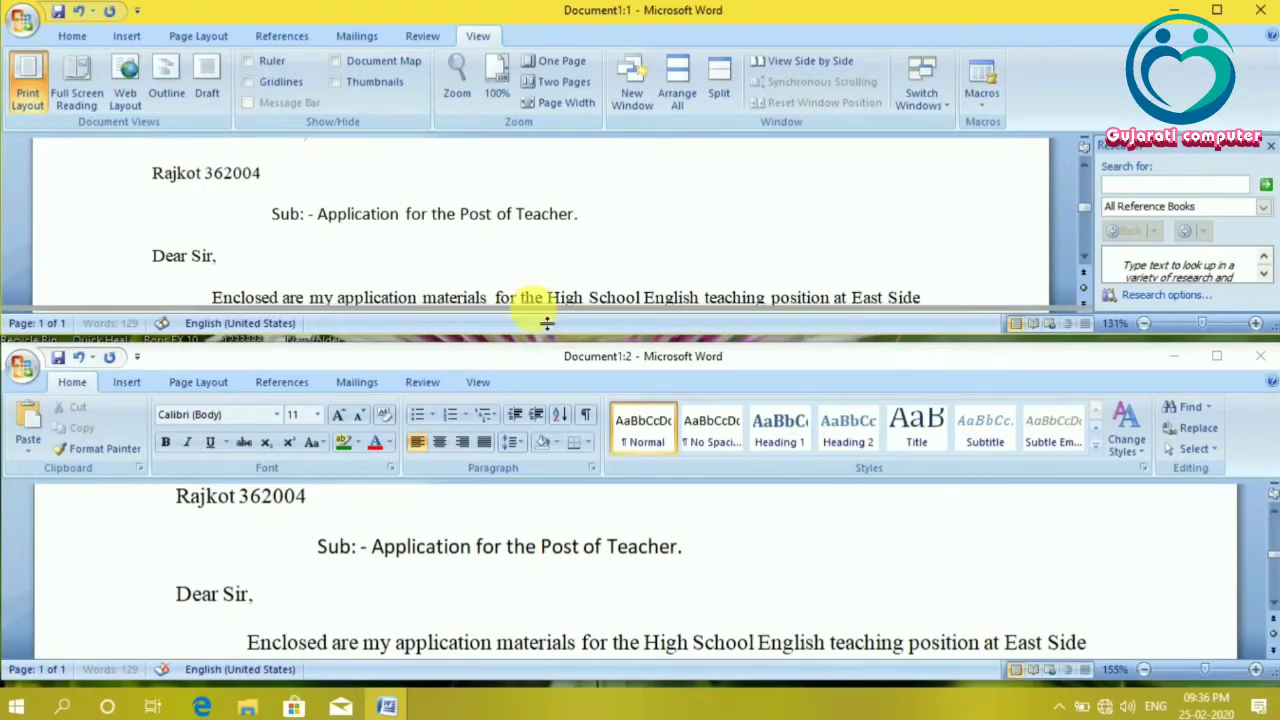
{"action": "left_click", "coordinate": [545, 314]}
{"action": "scroll", "coordinate": [451, 251], "scroll_direction": "down", "scroll_amount": 10}
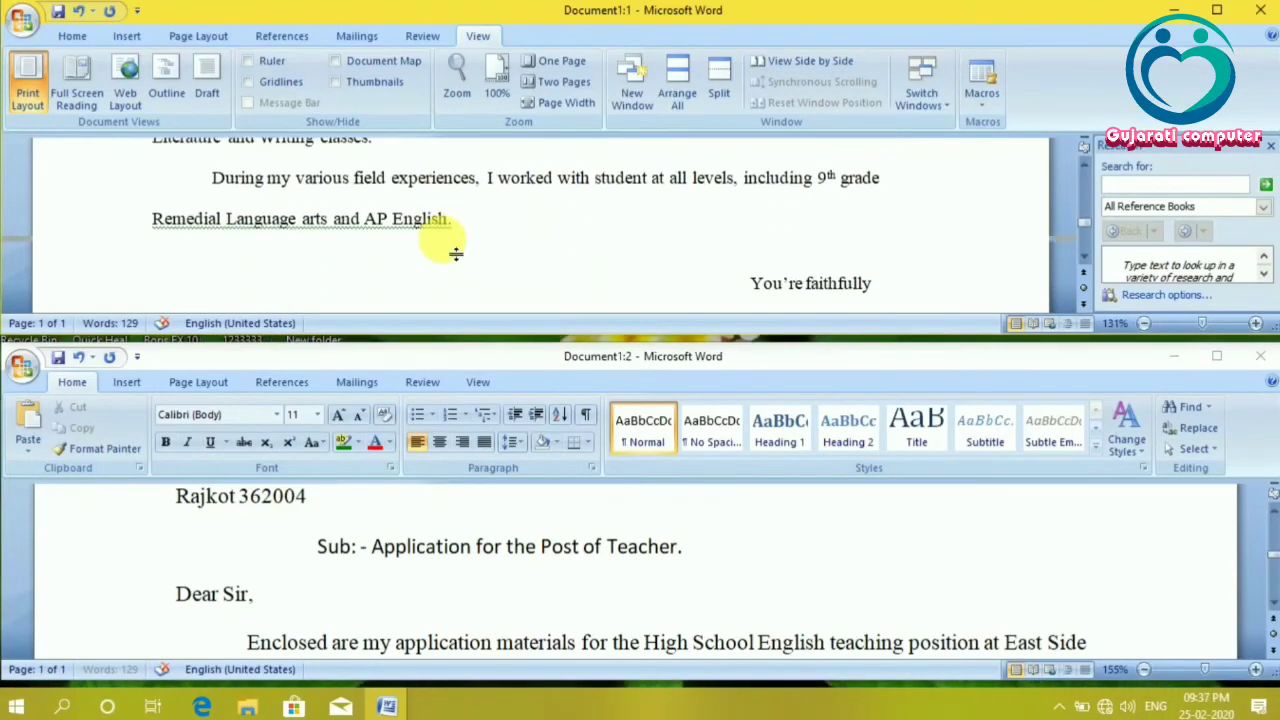
{"action": "scroll", "coordinate": [455, 255], "scroll_direction": "up", "scroll_amount": 1}
{"action": "left_click", "coordinate": [455, 255]}
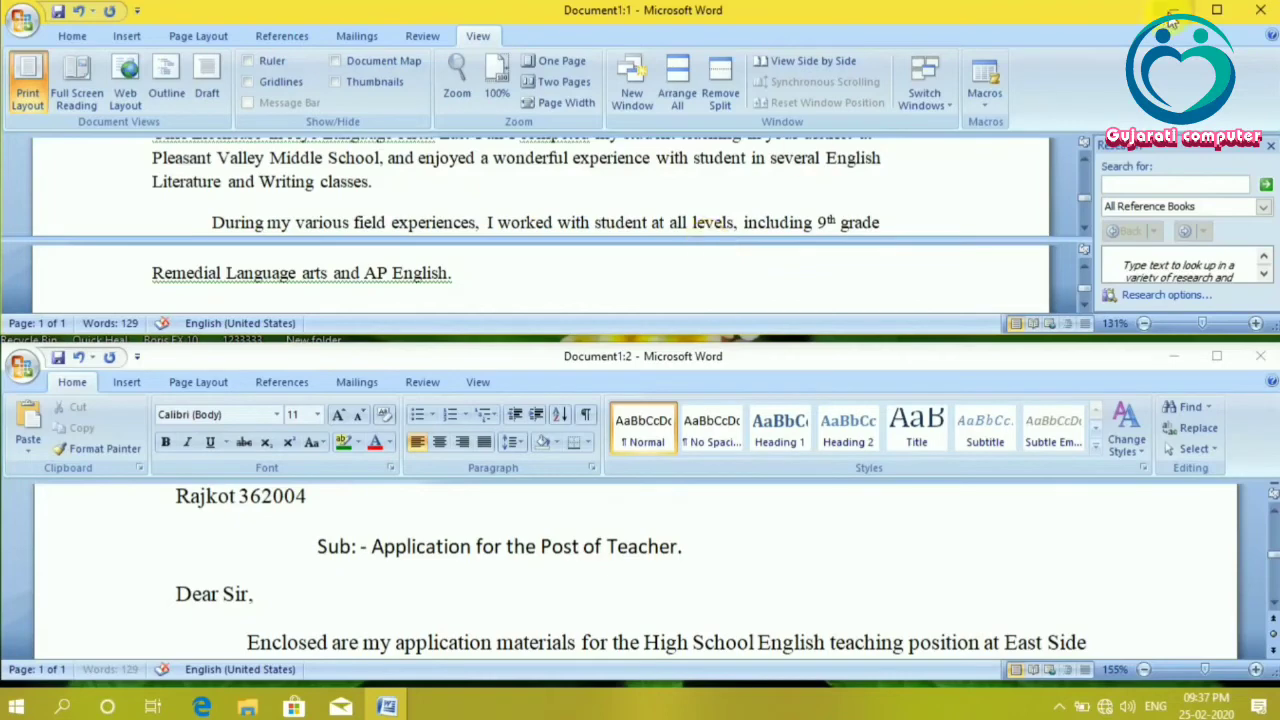
Maximize Document1:1 and scroll each pane to show different parts of the letter
{"action": "left_click", "coordinate": [1216, 10]}
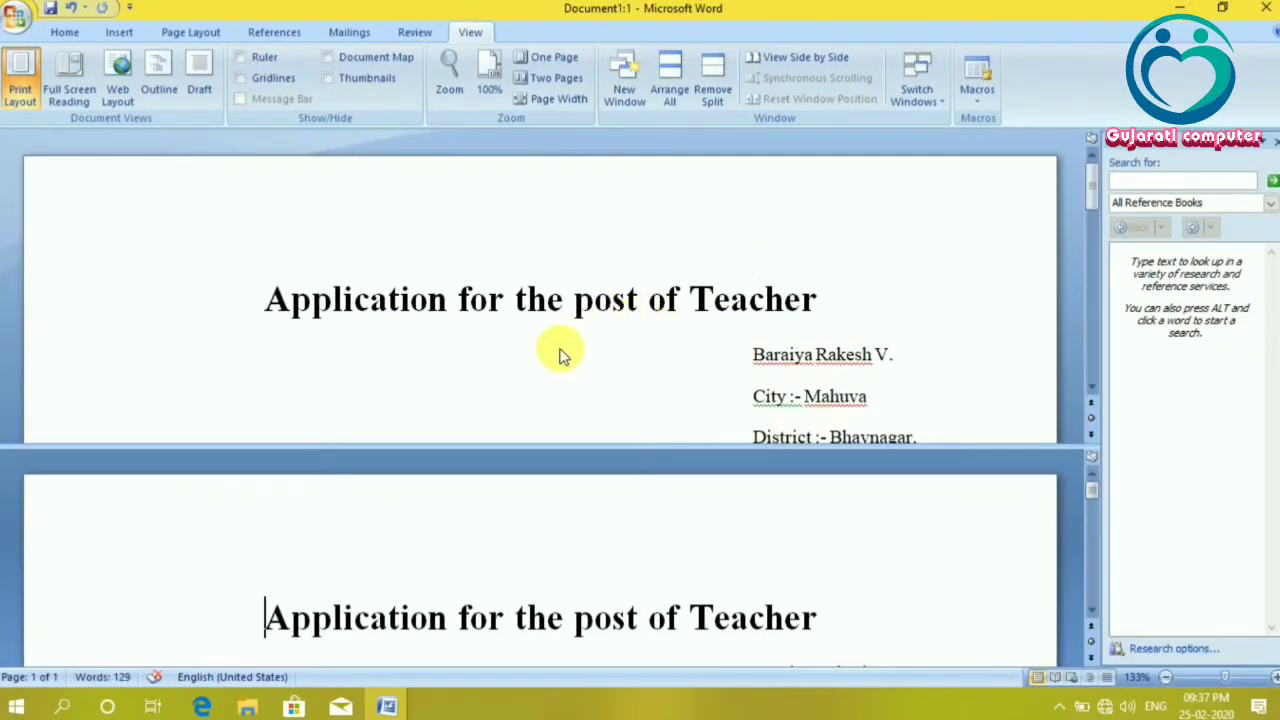
{"action": "scroll", "coordinate": [560, 351], "scroll_direction": "down", "scroll_amount": 6}
{"action": "scroll", "coordinate": [560, 351], "scroll_direction": "down", "scroll_amount": 2}
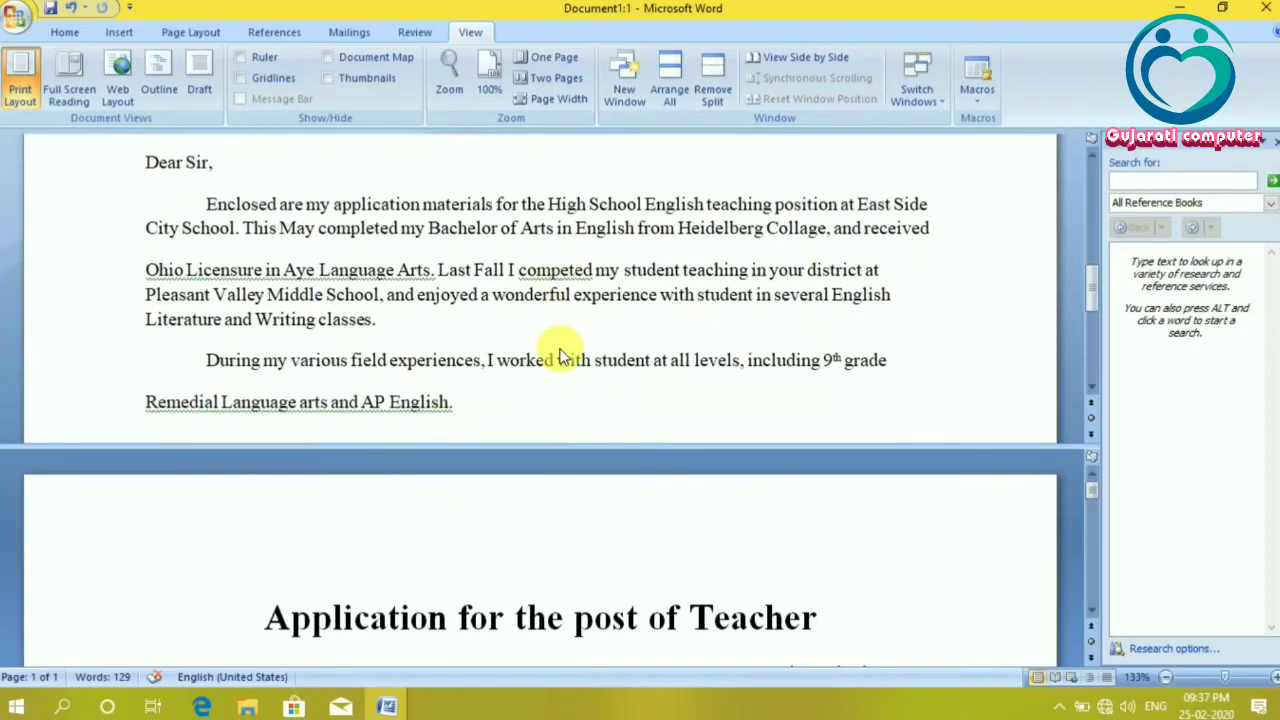
{"action": "scroll", "coordinate": [407, 545], "scroll_direction": "up", "scroll_amount": 5}
{"action": "scroll", "coordinate": [407, 545], "scroll_direction": "down", "scroll_amount": 3}
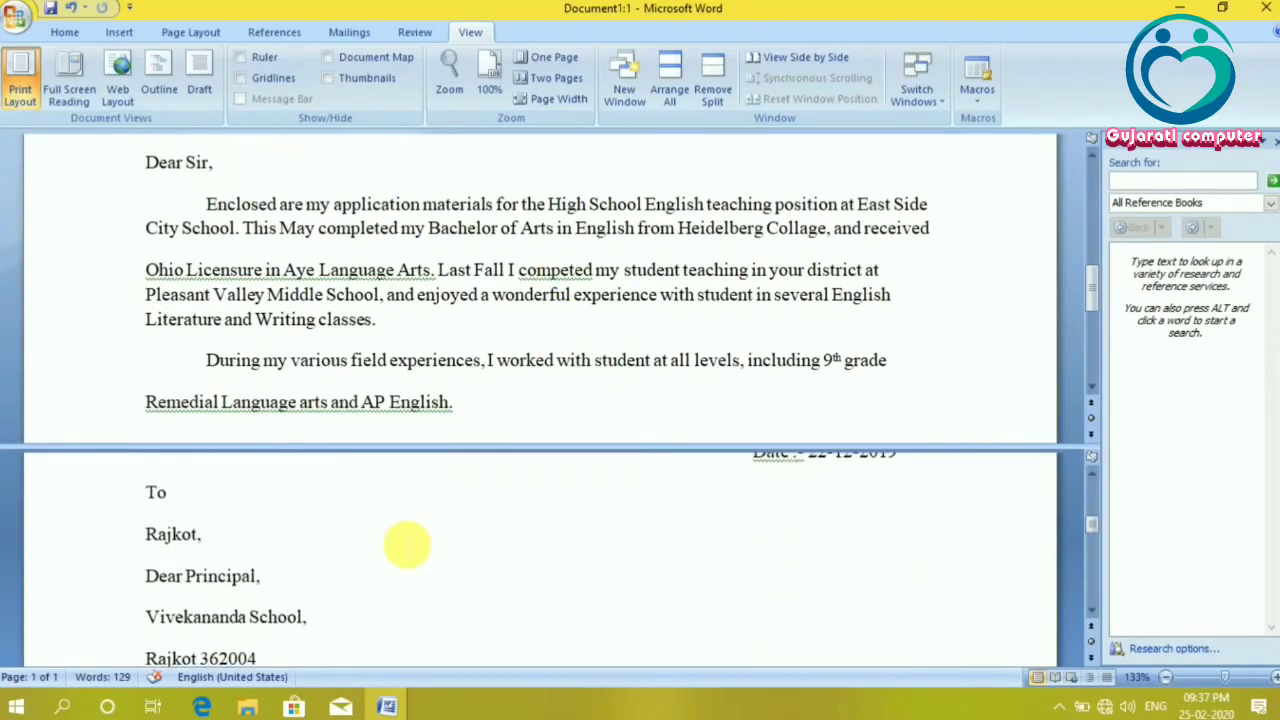
{"action": "scroll", "coordinate": [407, 545], "scroll_direction": "down", "scroll_amount": 2}
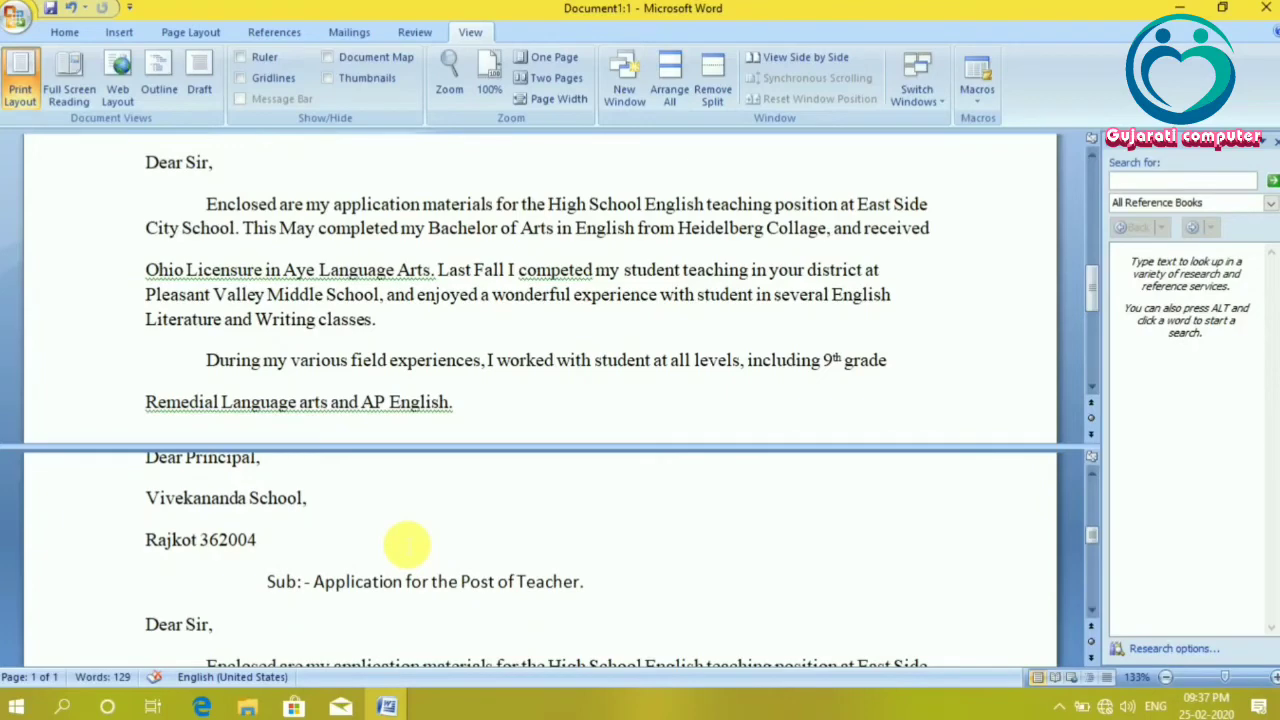
{"action": "scroll", "coordinate": [516, 335], "scroll_direction": "up", "scroll_amount": 1}
{"action": "scroll", "coordinate": [516, 335], "scroll_direction": "up", "scroll_amount": 4}
{"action": "scroll", "coordinate": [516, 335], "scroll_direction": "down", "scroll_amount": 2}
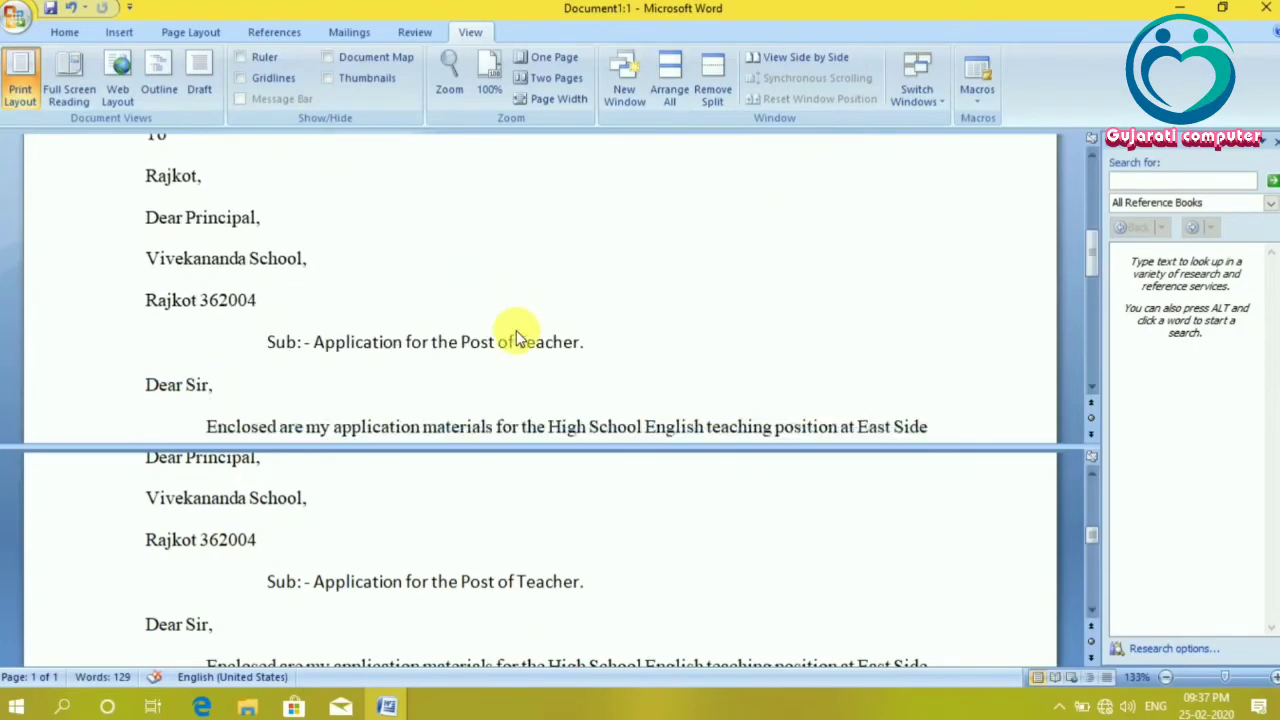
Type 'Computer' and 'Gujarati' after 'Teacher.' in the Sub line, then delete them
{"action": "left_click", "coordinate": [623, 347]}
{"action": "type", "text": "Comp"}
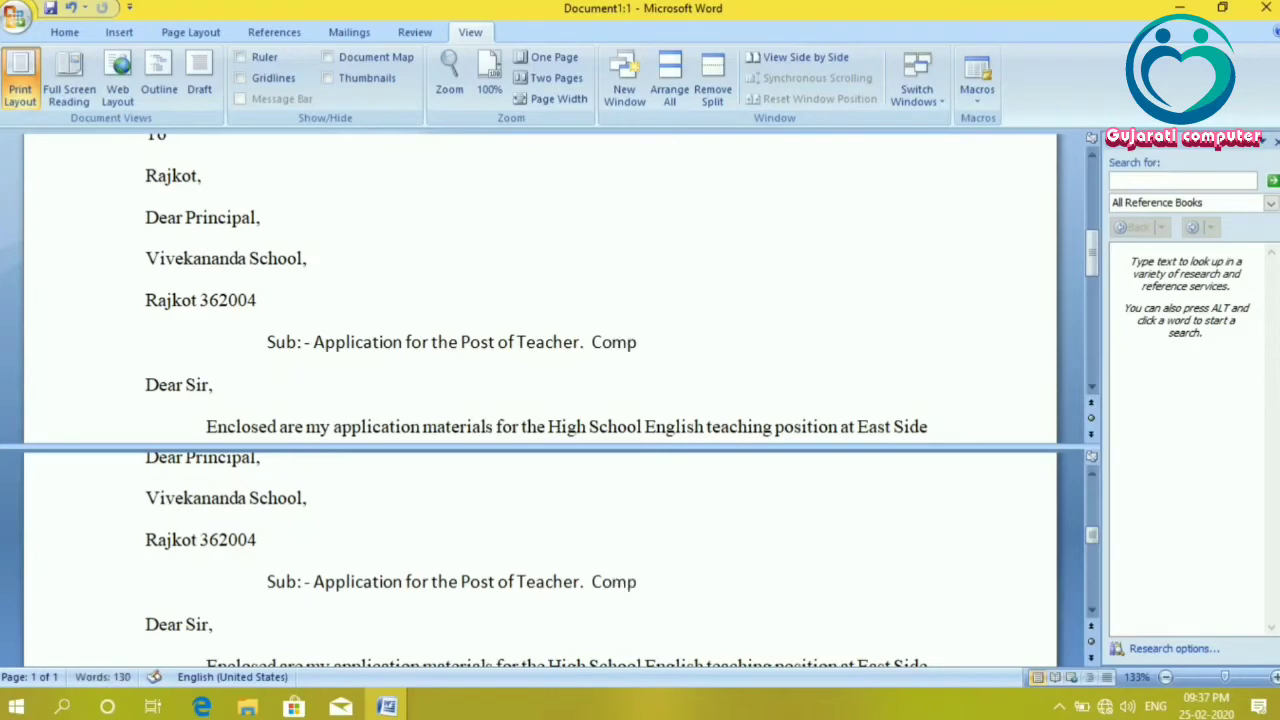
{"action": "type", "text": "uter"}
{"action": "type", "text": "  Gujara"}
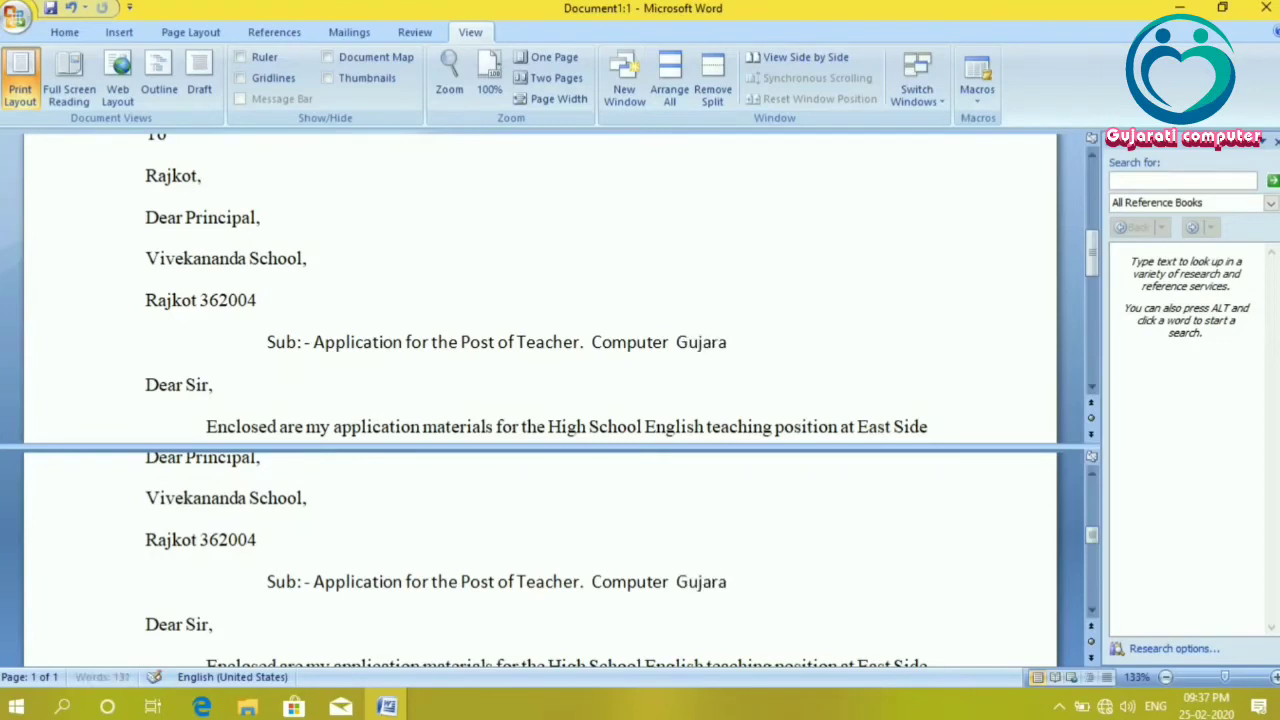
{"action": "type", "text": "ti"}
{"action": "key", "text": "BackSpace"}
{"action": "key", "text": "BackSpace"}
{"action": "key", "text": "BackSpace"}
{"action": "key", "text": "BackSpace"}
{"action": "key", "text": "BackSpace"}
{"action": "key", "text": "BackSpace"}
{"action": "key", "text": "BackSpace"}
{"action": "key", "text": "BackSpace"}
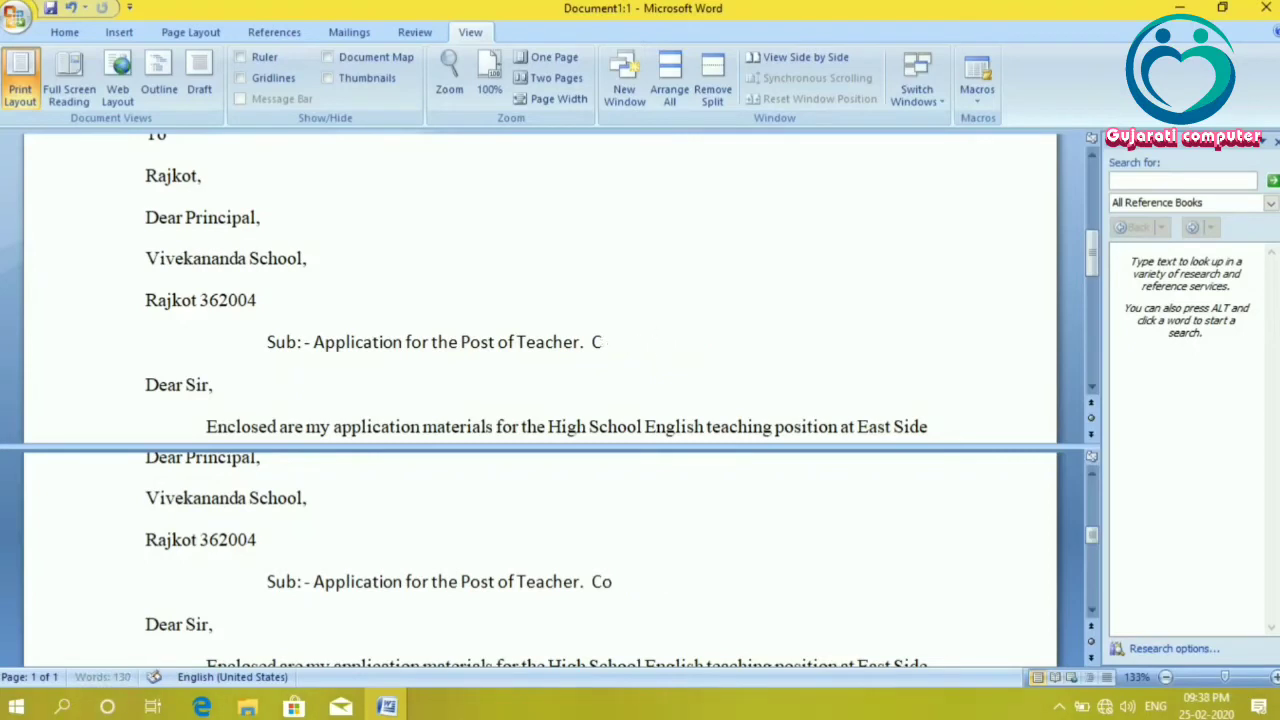
{"action": "key", "text": "BackSpace"}
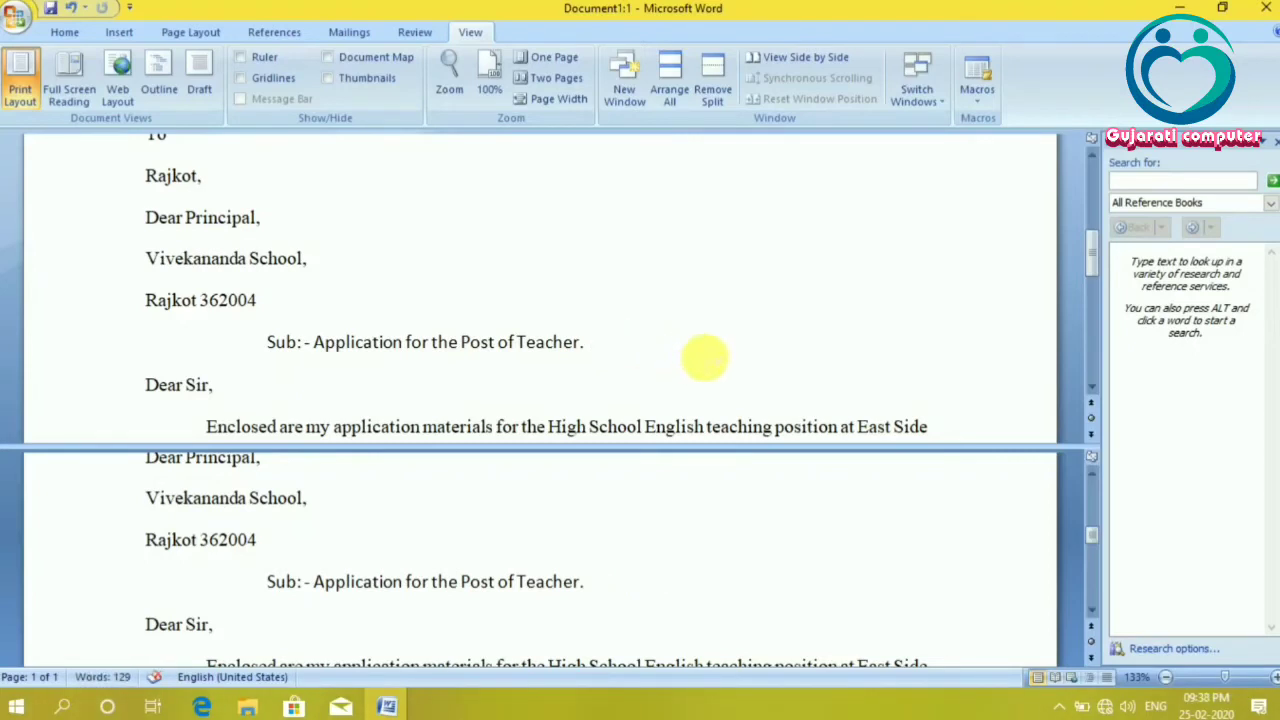
Remove the split so the letter shows in a single pane
{"action": "left_click", "coordinate": [711, 70]}
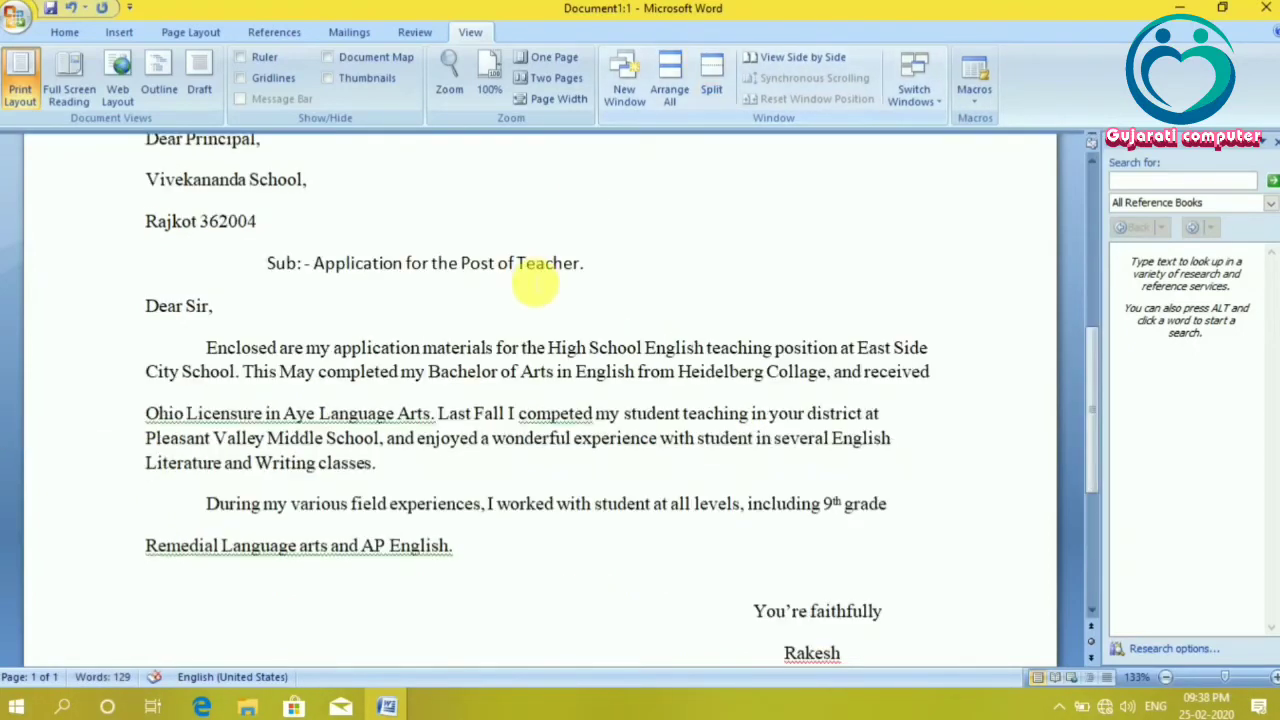
{"action": "scroll", "coordinate": [537, 280], "scroll_direction": "down", "scroll_amount": 3}
{"action": "scroll", "coordinate": [535, 285], "scroll_direction": "up", "scroll_amount": 8}
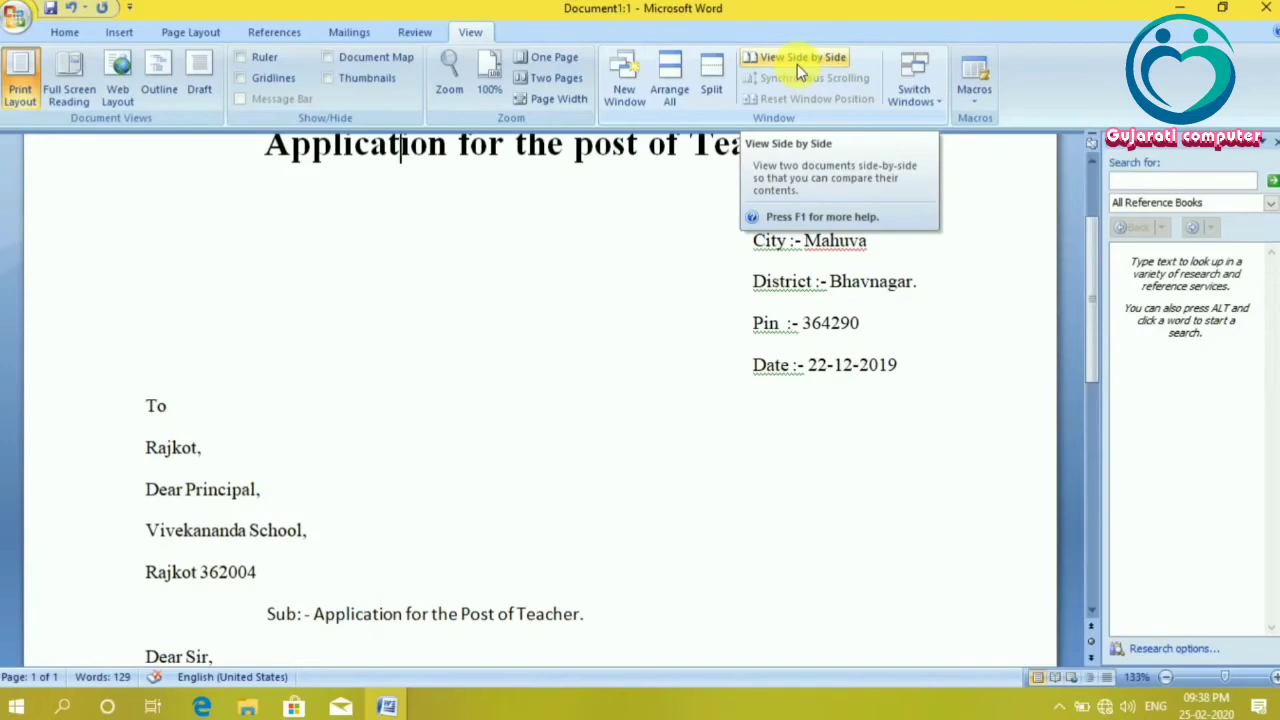
View both copies side by side and use Switch Windows to move to Document1:2
{"action": "left_click", "coordinate": [797, 64]}
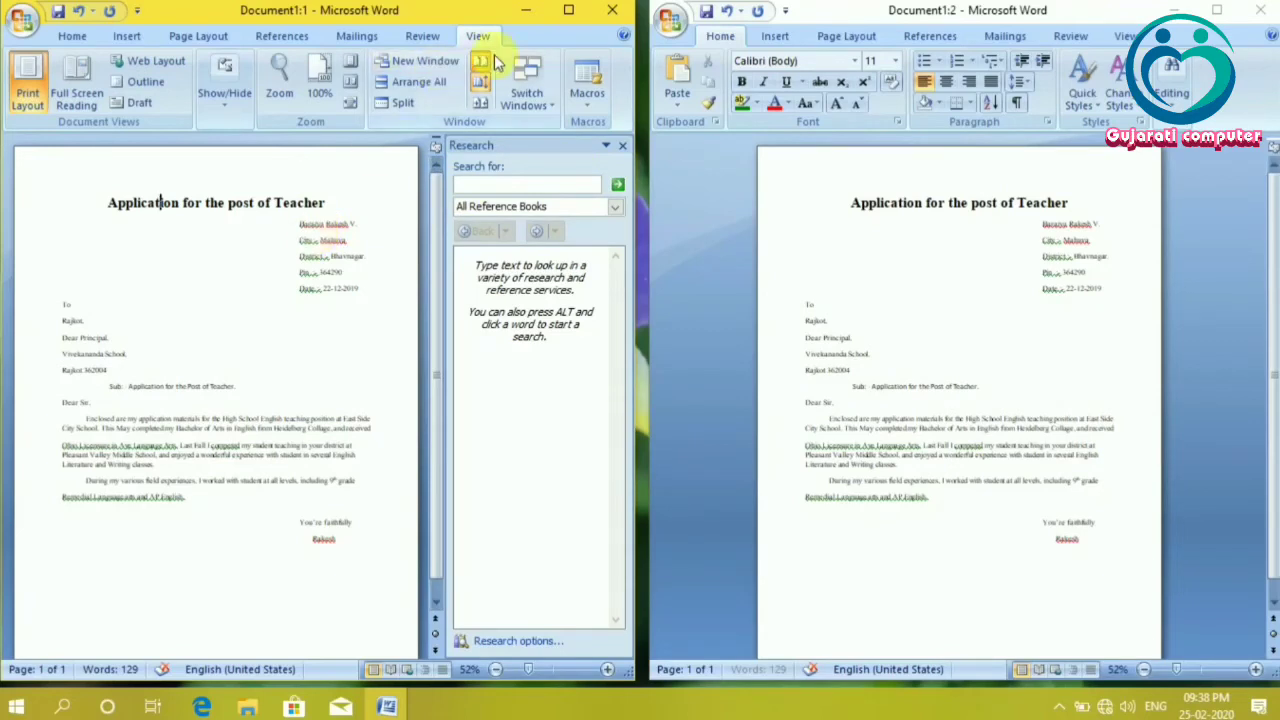
{"action": "left_click", "coordinate": [522, 108]}
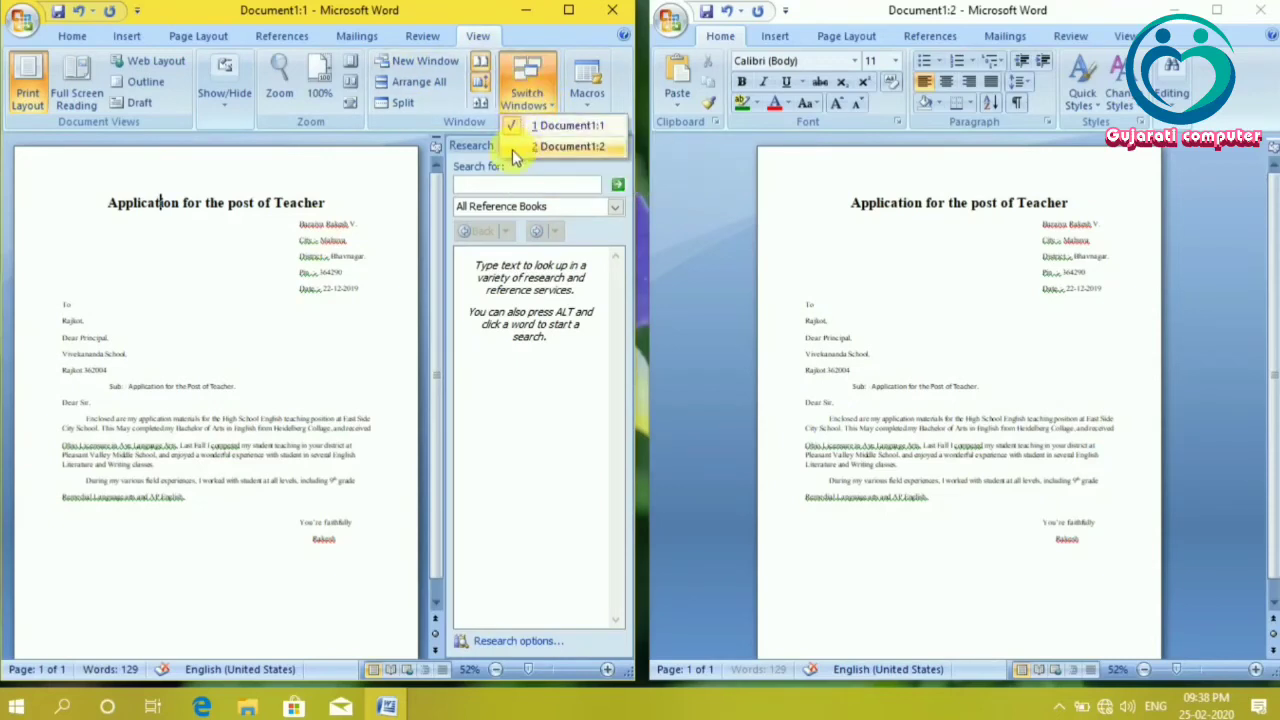
{"action": "left_click", "coordinate": [512, 149]}
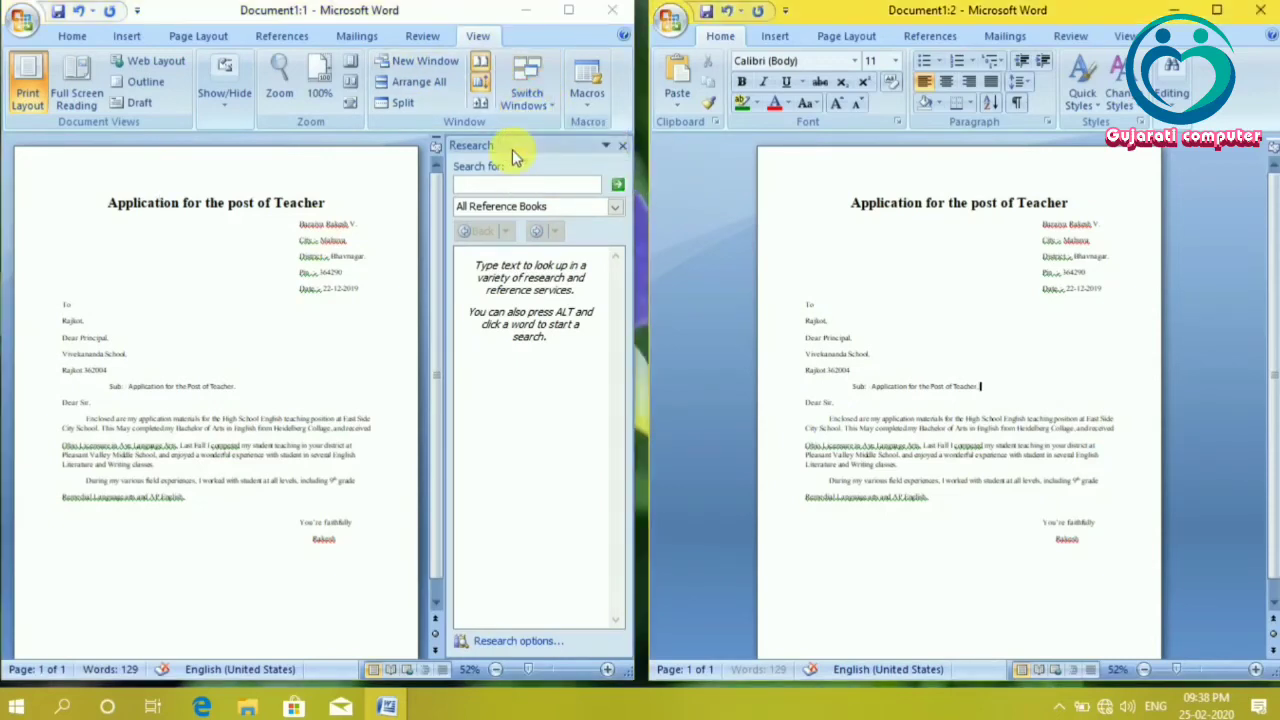
{"action": "left_click", "coordinate": [550, 102]}
{"action": "left_click", "coordinate": [550, 102]}
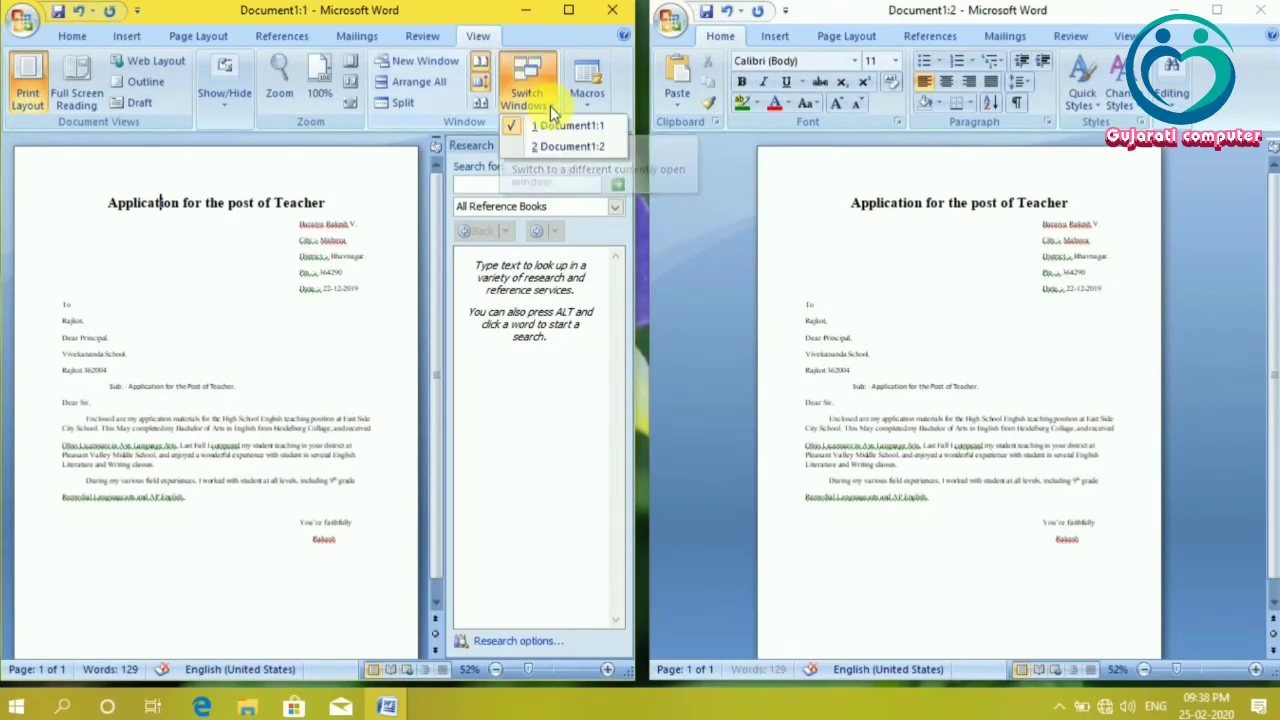
{"action": "left_click", "coordinate": [516, 148]}
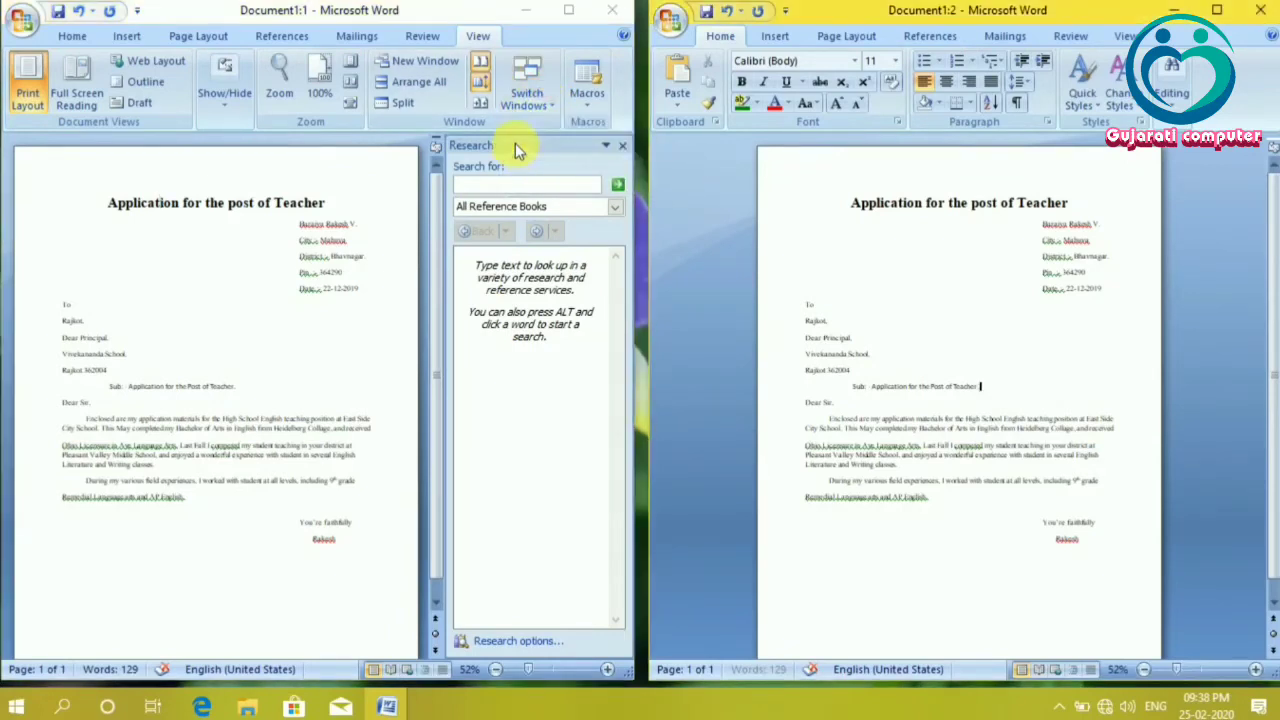
Switch back to Document1:1 and close the second copy, Document1:2
{"action": "left_click", "coordinate": [552, 100]}
{"action": "left_click", "coordinate": [552, 100]}
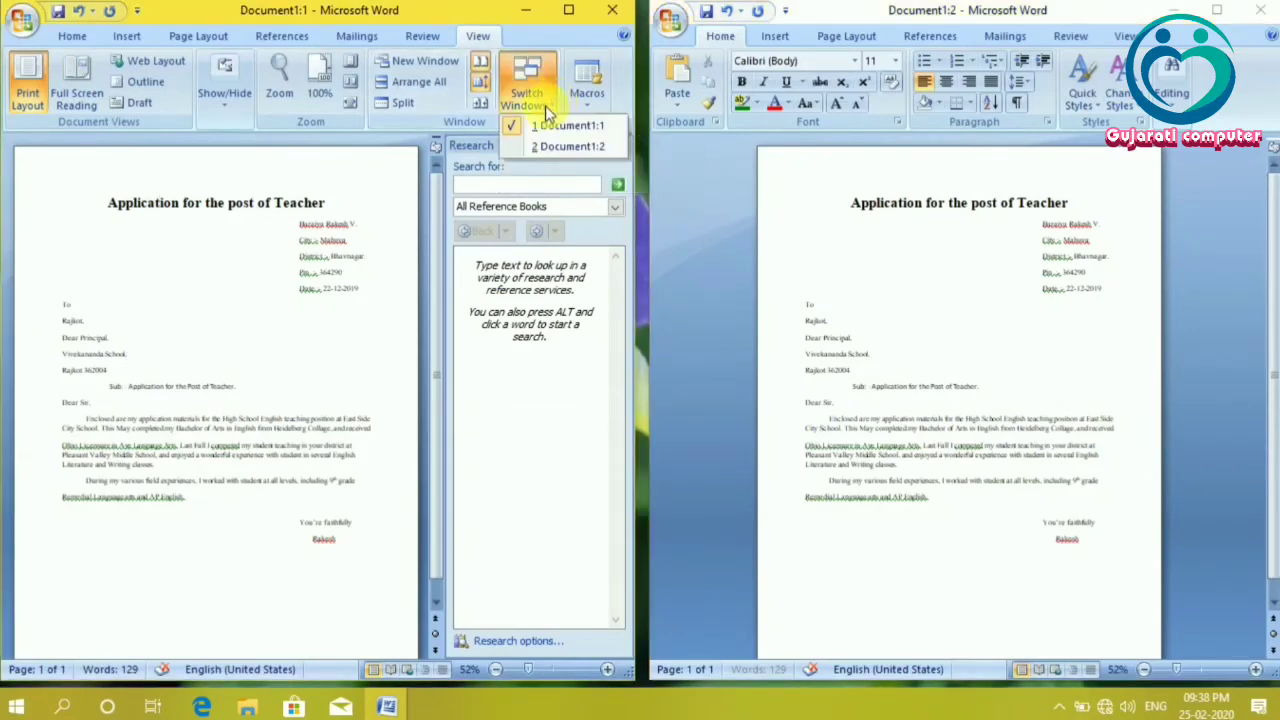
{"action": "left_click", "coordinate": [541, 127]}
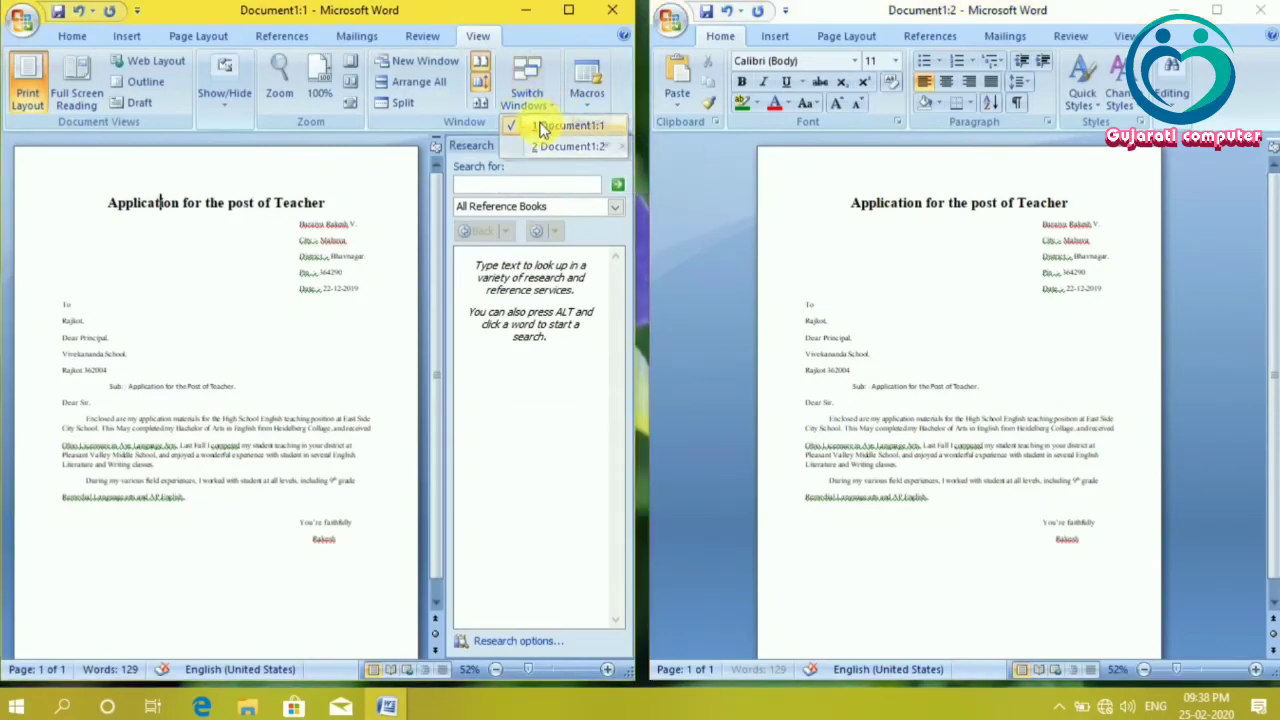
{"action": "left_click", "coordinate": [1256, 20]}
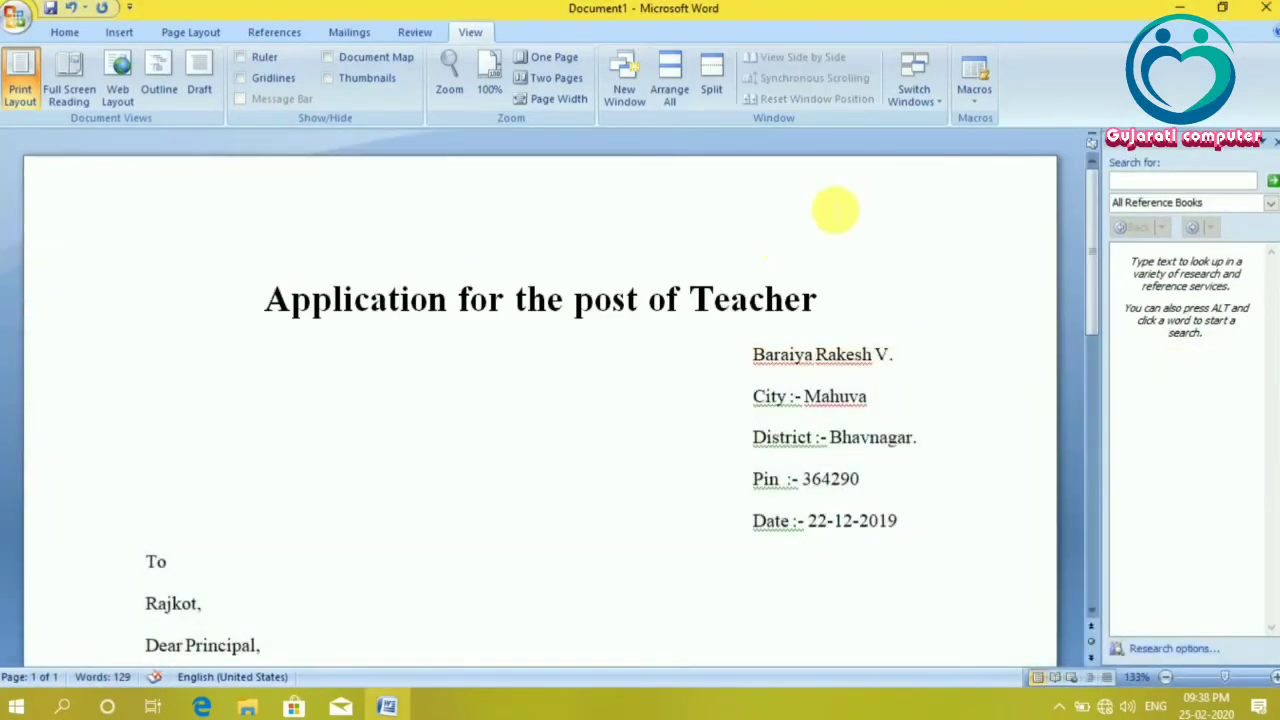
Insert blank lines after 'Teacher.' in the Sub line and open the Macros dropdown
{"action": "scroll", "coordinate": [784, 304], "scroll_direction": "down", "scroll_amount": 5}
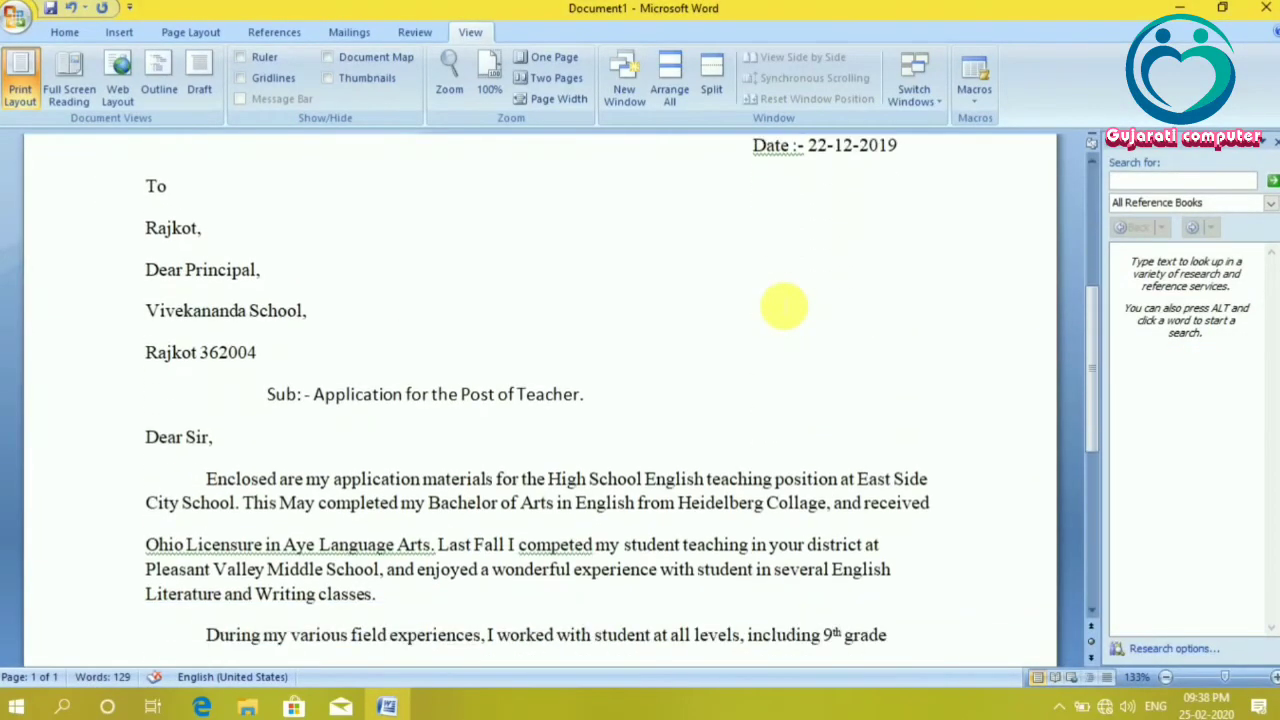
{"action": "left_click", "coordinate": [620, 405], "text": "shift"}
{"action": "left_click", "coordinate": [628, 398]}
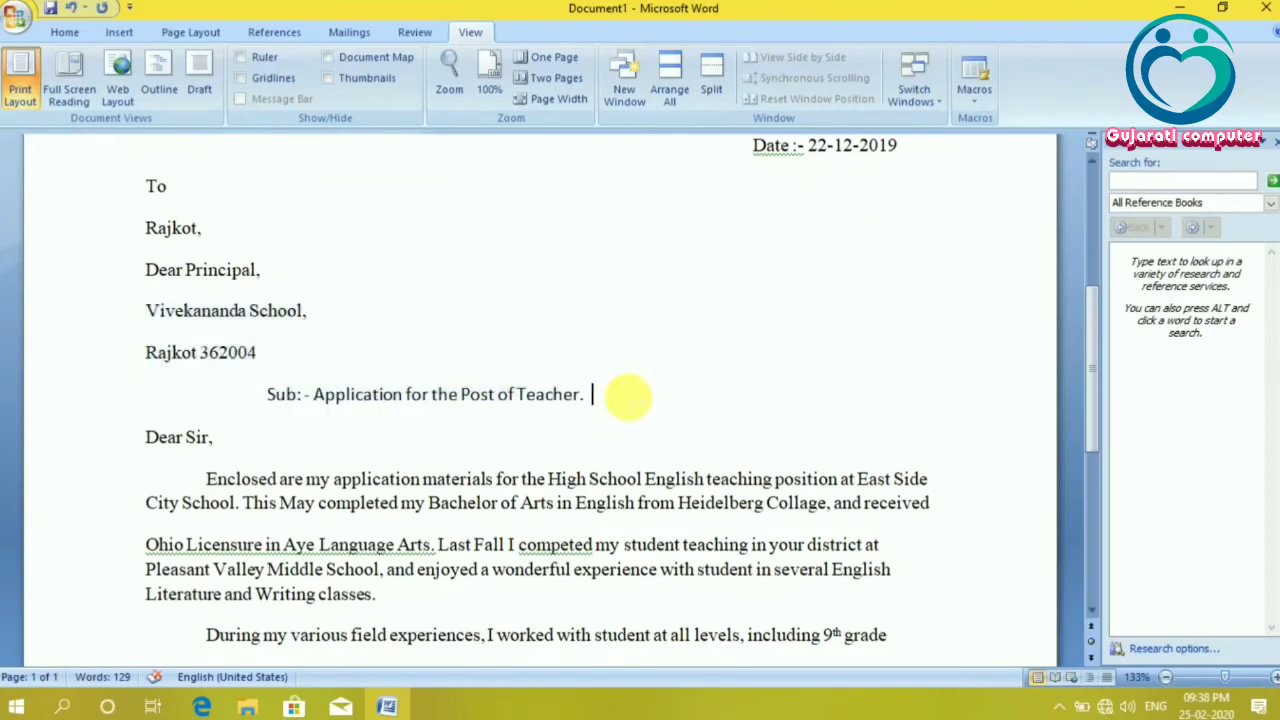
{"action": "key", "text": "Return"}
{"action": "key", "text": "Return"}
{"action": "key", "text": "Return"}
{"action": "key", "text": "Return"}
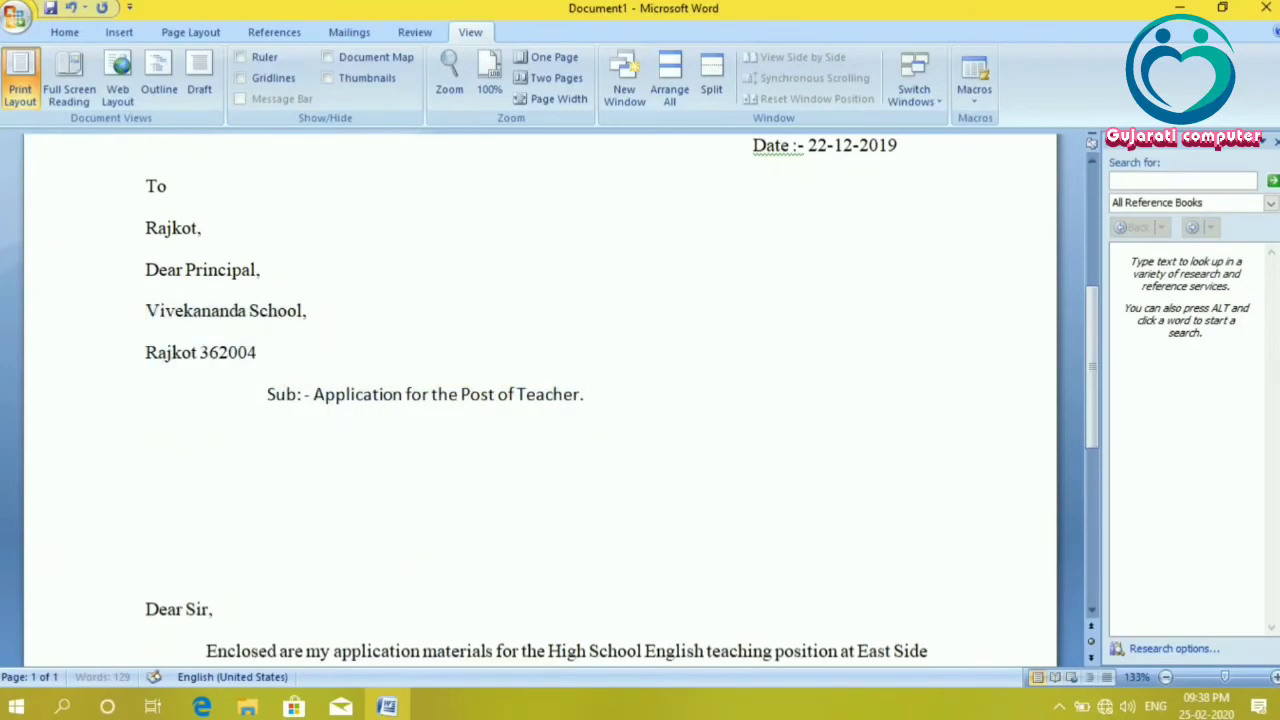
{"action": "key", "text": "Up"}
{"action": "key", "text": "Up"}
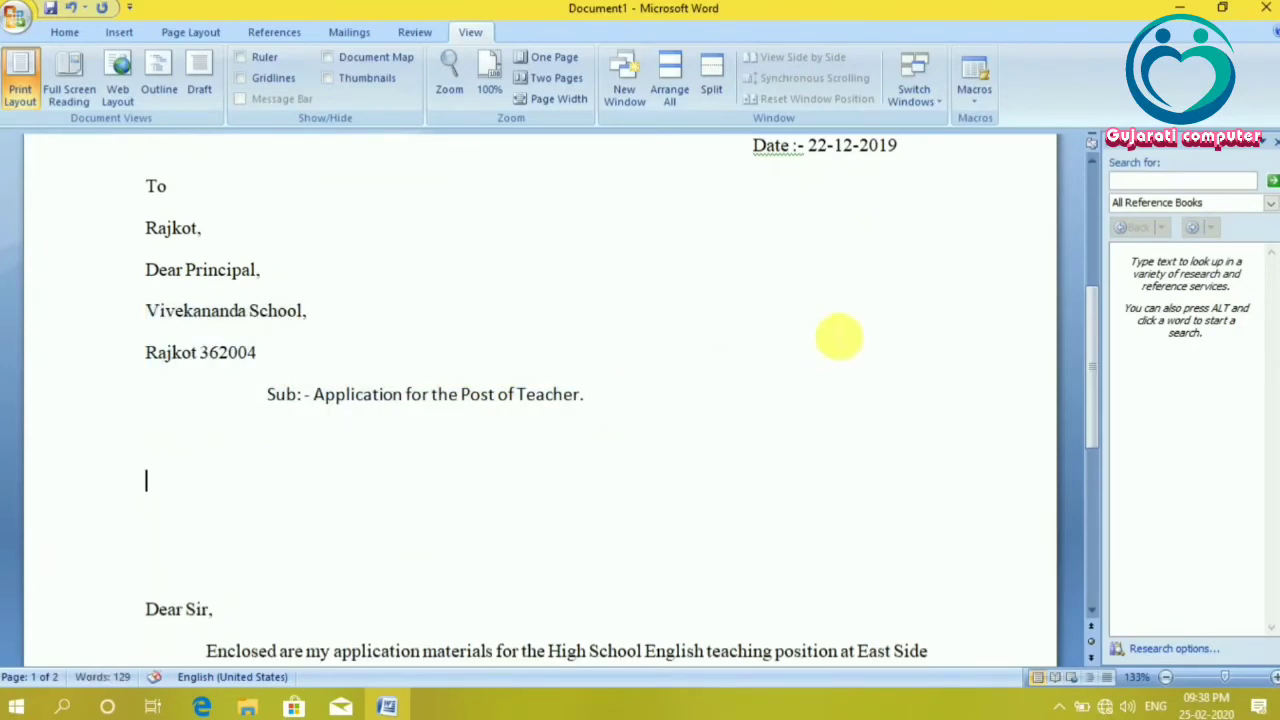
{"action": "left_click", "coordinate": [977, 107]}
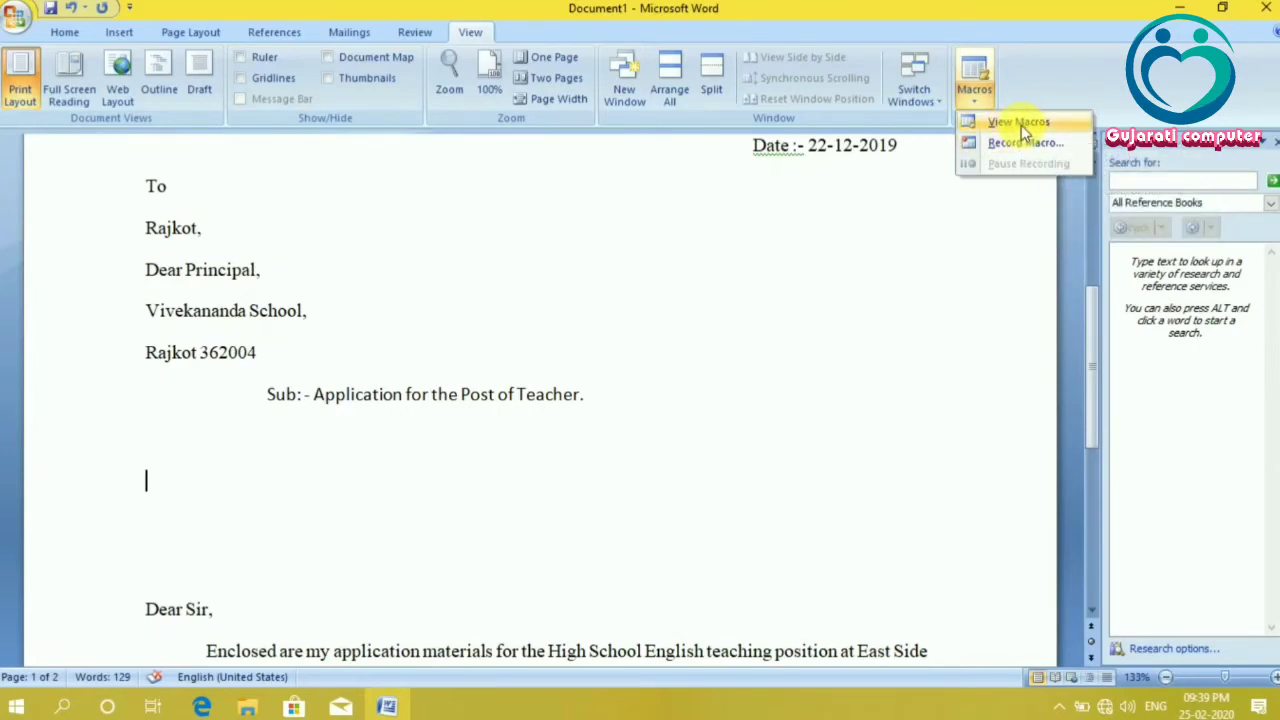
Review the macro list, then start Record Macro named Gujarati, stored in Normal.dotm
{"action": "left_click", "coordinate": [1021, 125]}
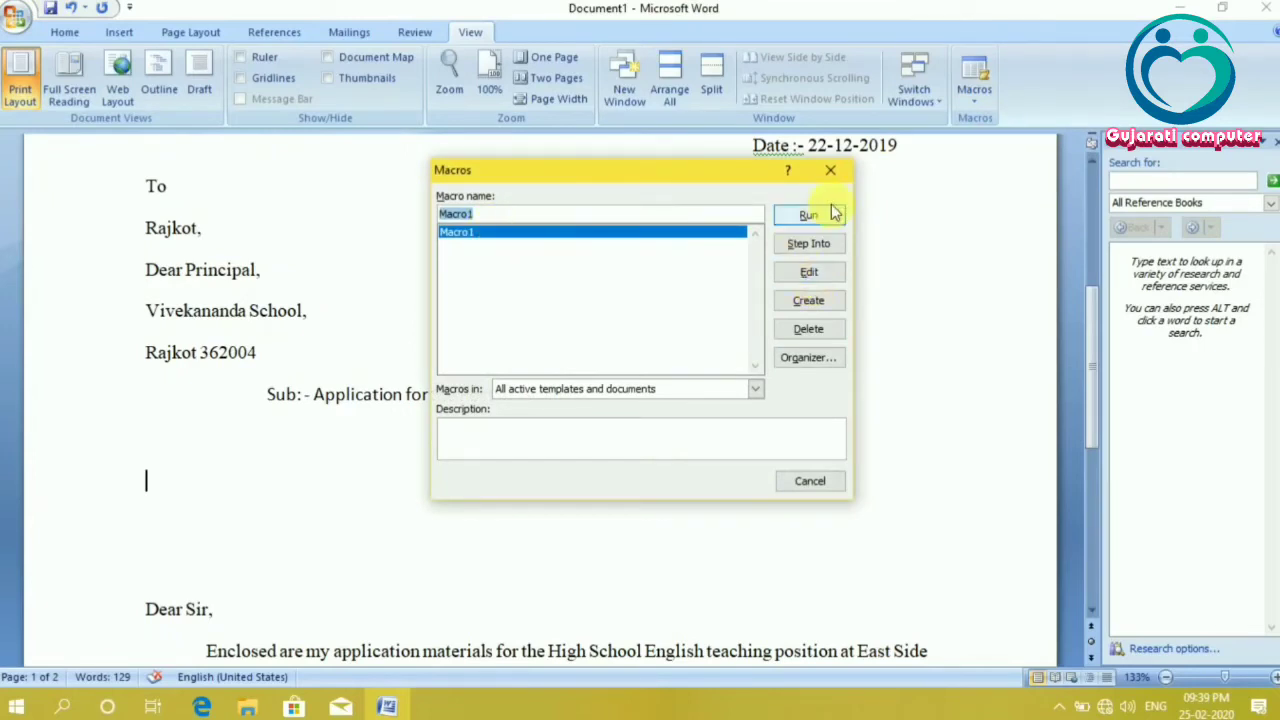
{"action": "left_click", "coordinate": [831, 173]}
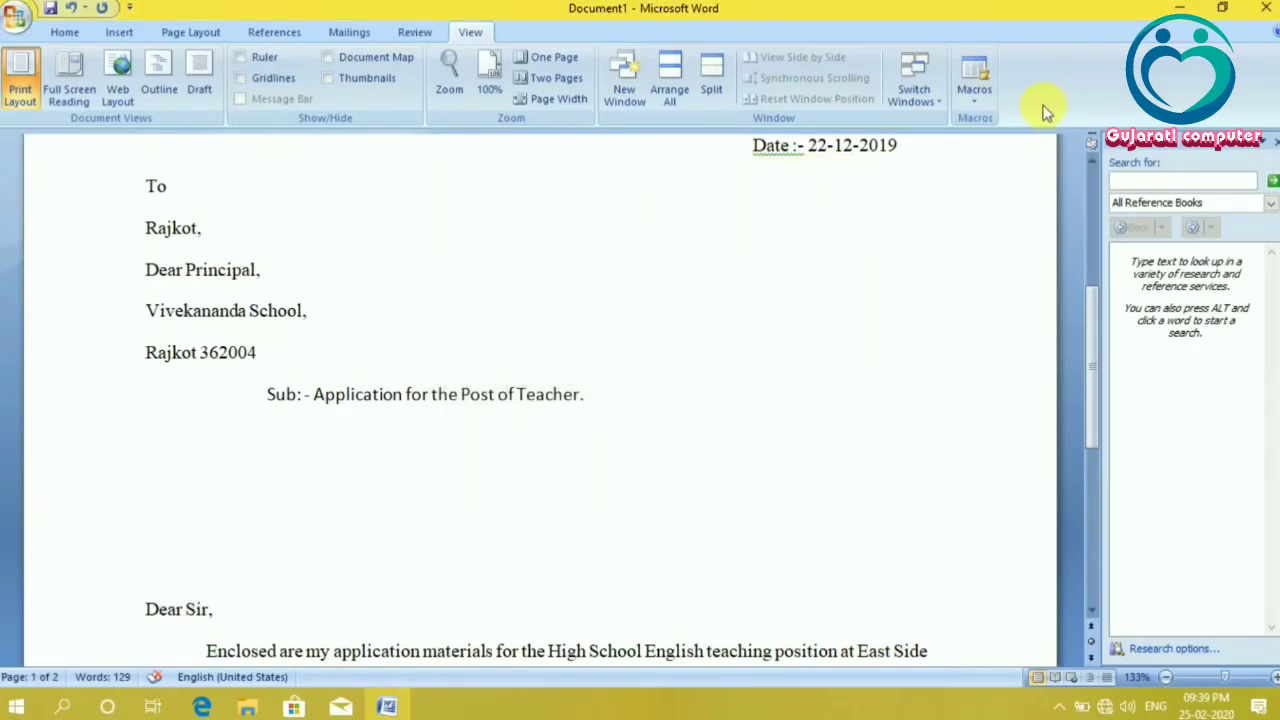
{"action": "left_click", "coordinate": [976, 104]}
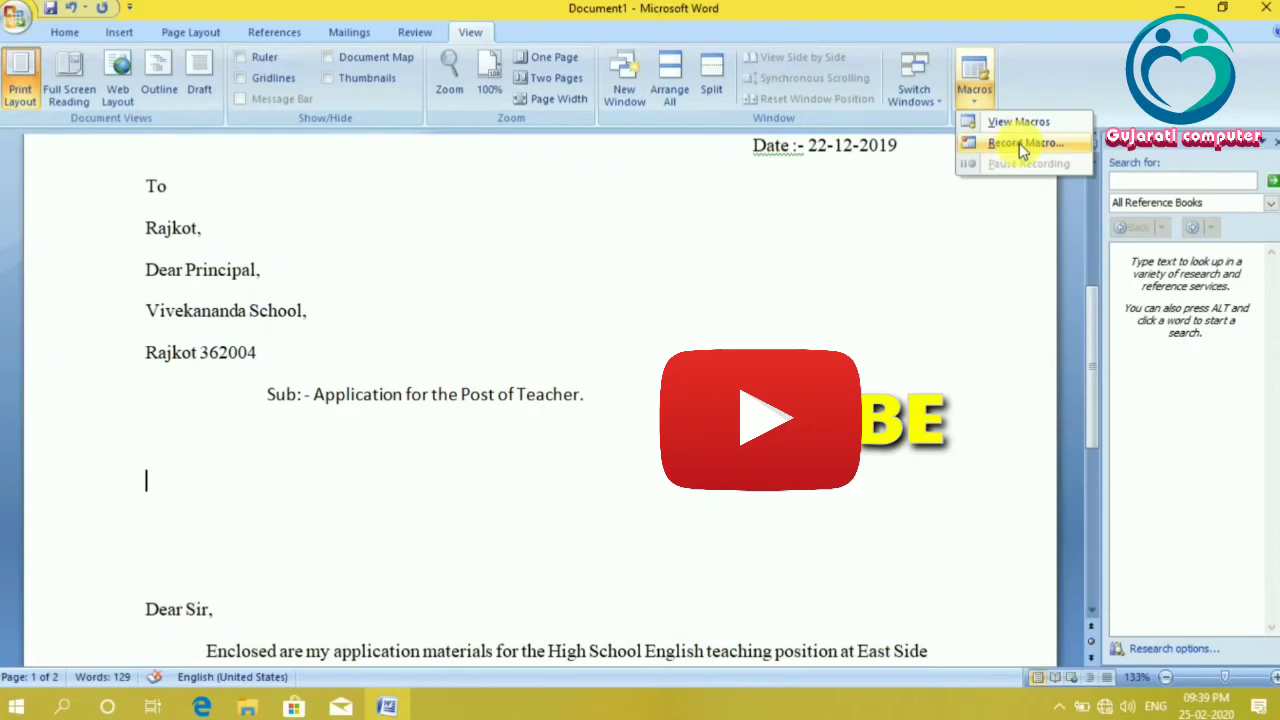
{"action": "left_click", "coordinate": [1019, 143]}
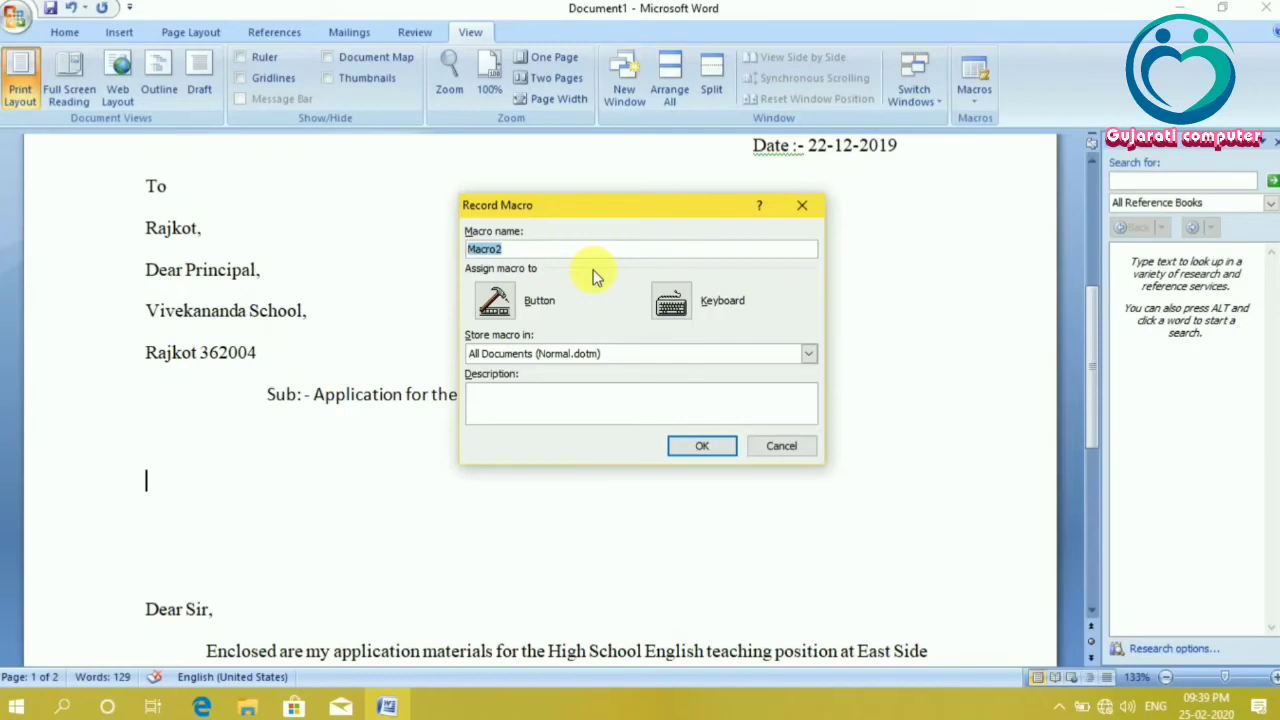
{"action": "type", "text": "Gujarati"}
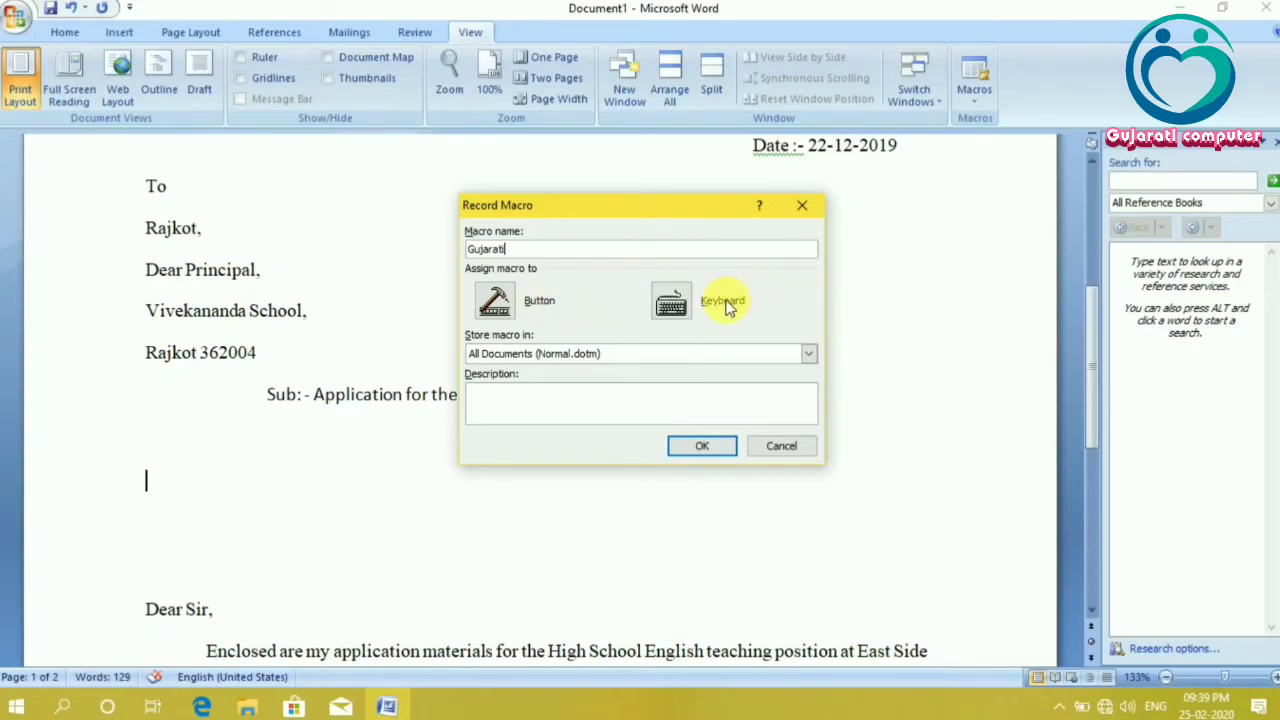
Begin recording via Keyboard, then type the line 'Gujarati Computer is best chanel'
{"action": "left_click", "coordinate": [674, 304]}
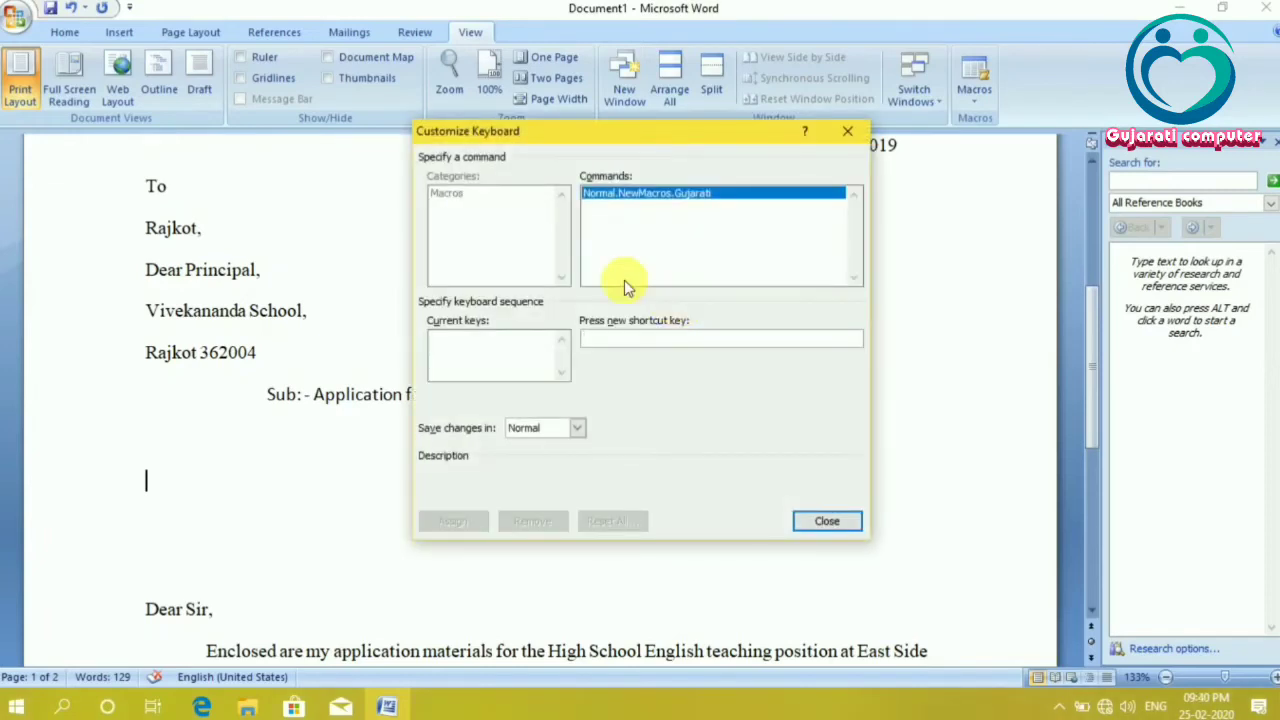
{"action": "left_click", "coordinate": [826, 520]}
{"action": "left_click", "coordinate": [454, 490]}
{"action": "type", "text": "Gujarati Computer Gujarti Computer"}
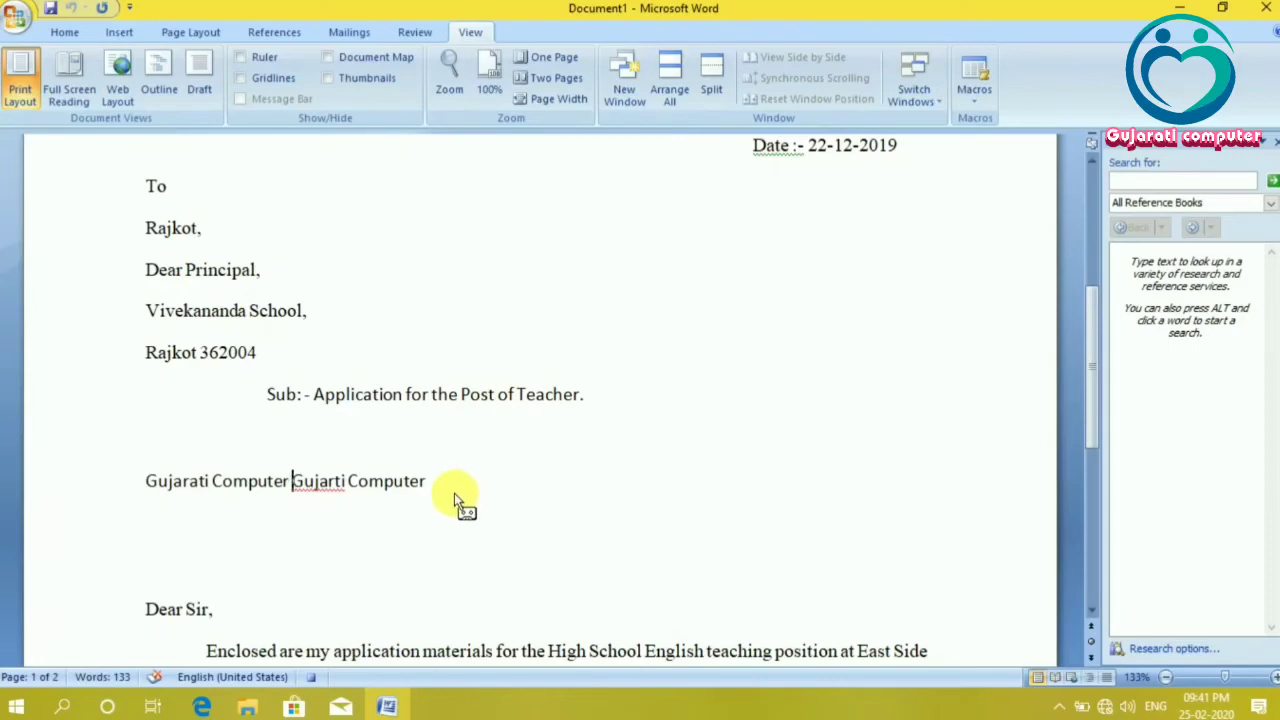
{"action": "key", "text": "BackSpace"}
{"action": "key", "text": "BackSpace"}
{"action": "key", "text": "BackSpace"}
{"action": "key", "text": "BackSpace"}
{"action": "key", "text": "BackSpace"}
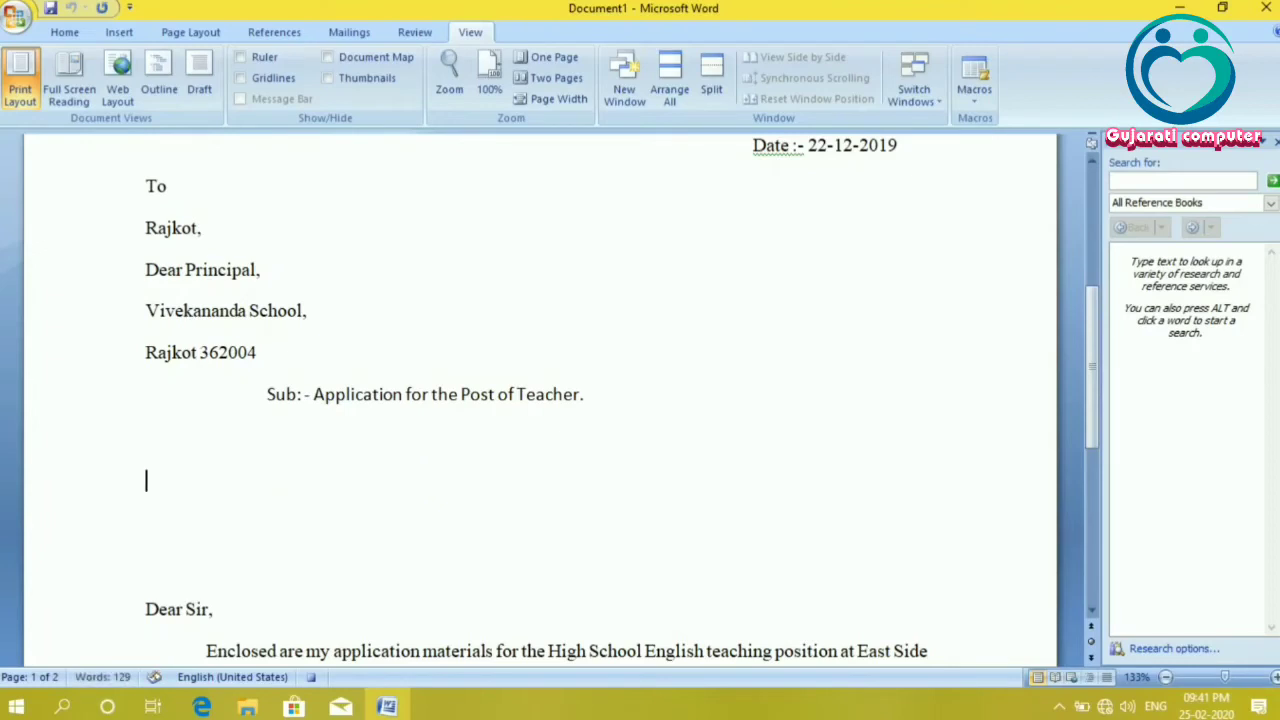
{"action": "type", "text": "Comp"}
{"action": "type", "text": "utra"}
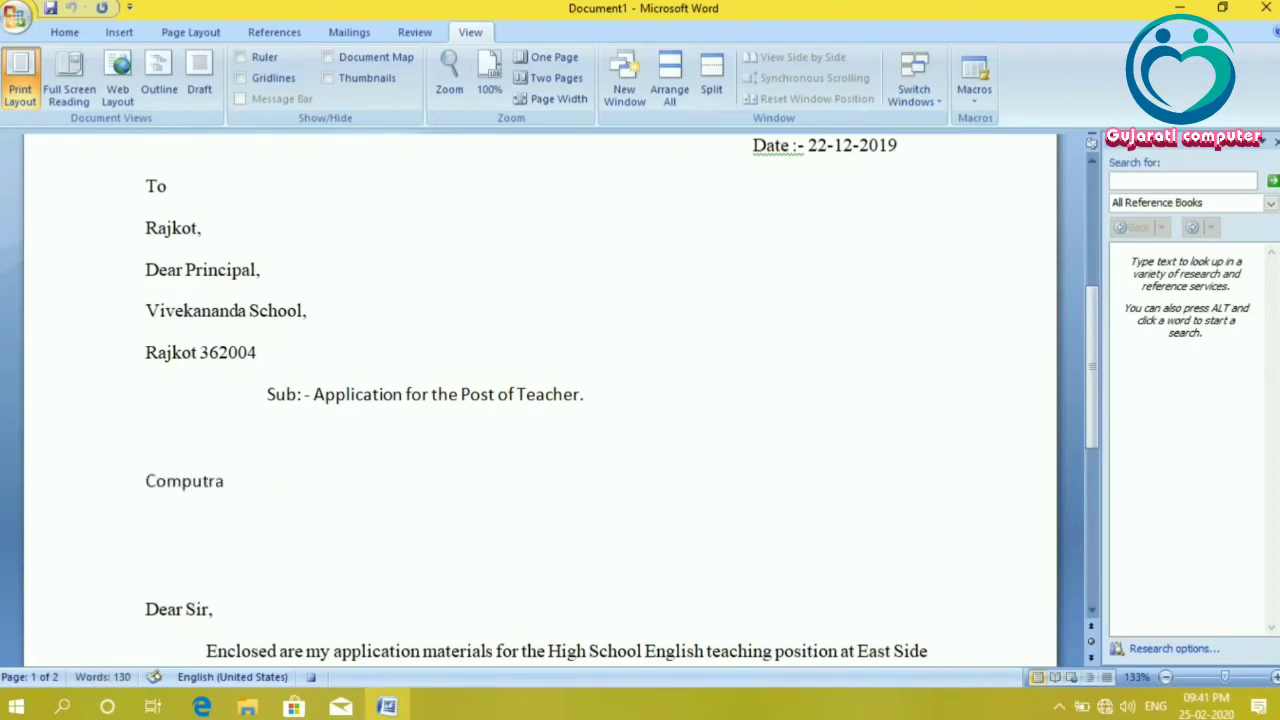
{"action": "type", "text": "ti C"}
{"action": "key", "text": "BackSpace"}
{"action": "key", "text": "BackSpace"}
{"action": "key", "text": "BackSpace"}
{"action": "key", "text": "BackSpace"}
{"action": "key", "text": "BackSpace"}
{"action": "key", "text": "BackSpace"}
{"action": "key", "text": "BackSpace"}
{"action": "key", "text": "BackSpace"}
{"action": "key", "text": "BackSpace"}
{"action": "key", "text": "BackSpace"}
{"action": "key", "text": "BackSpace"}
{"action": "type", "text": "Gujar"}
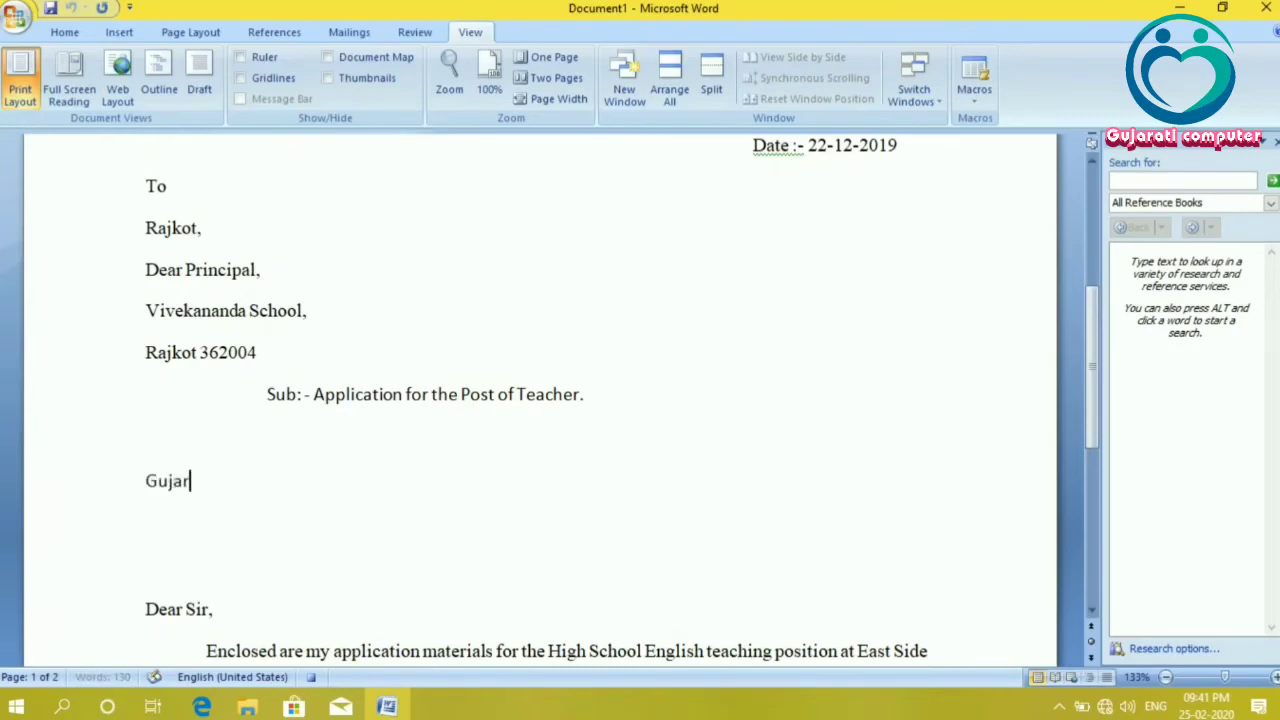
{"action": "type", "text": "ati Comput"}
{"action": "type", "text": "er i"}
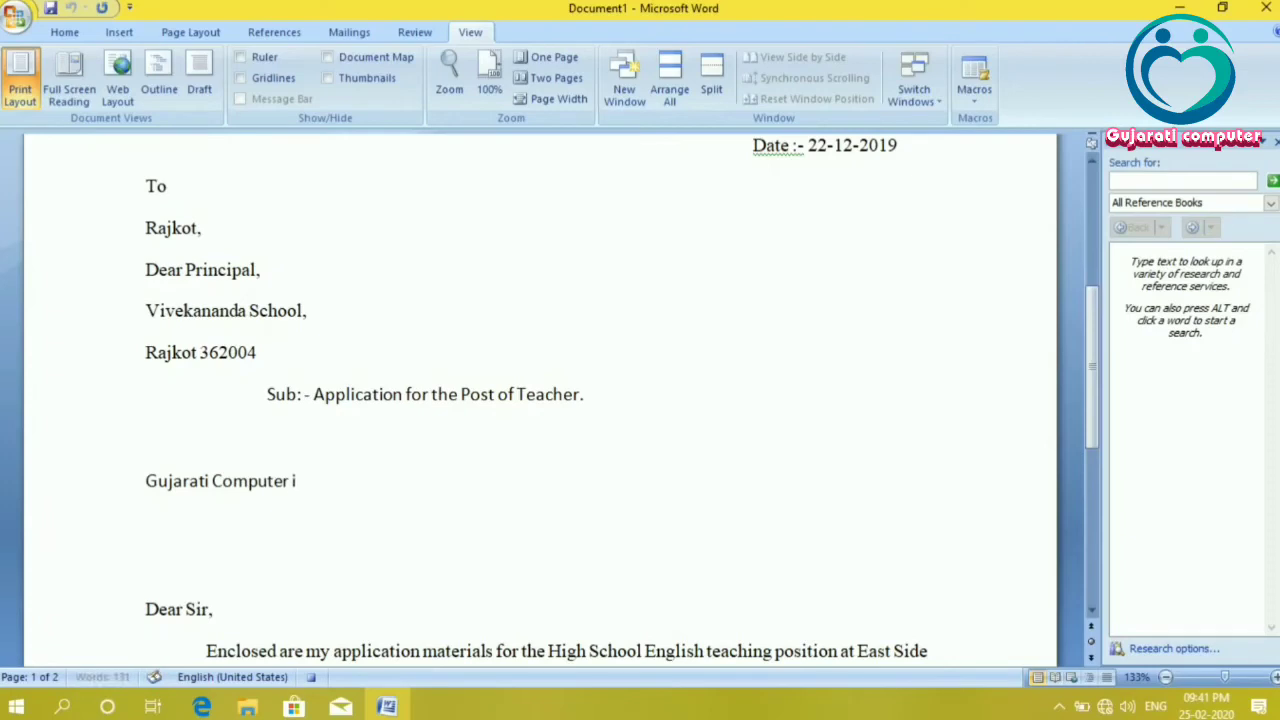
{"action": "type", "text": "s best"}
{"action": "type", "text": " chanel"}
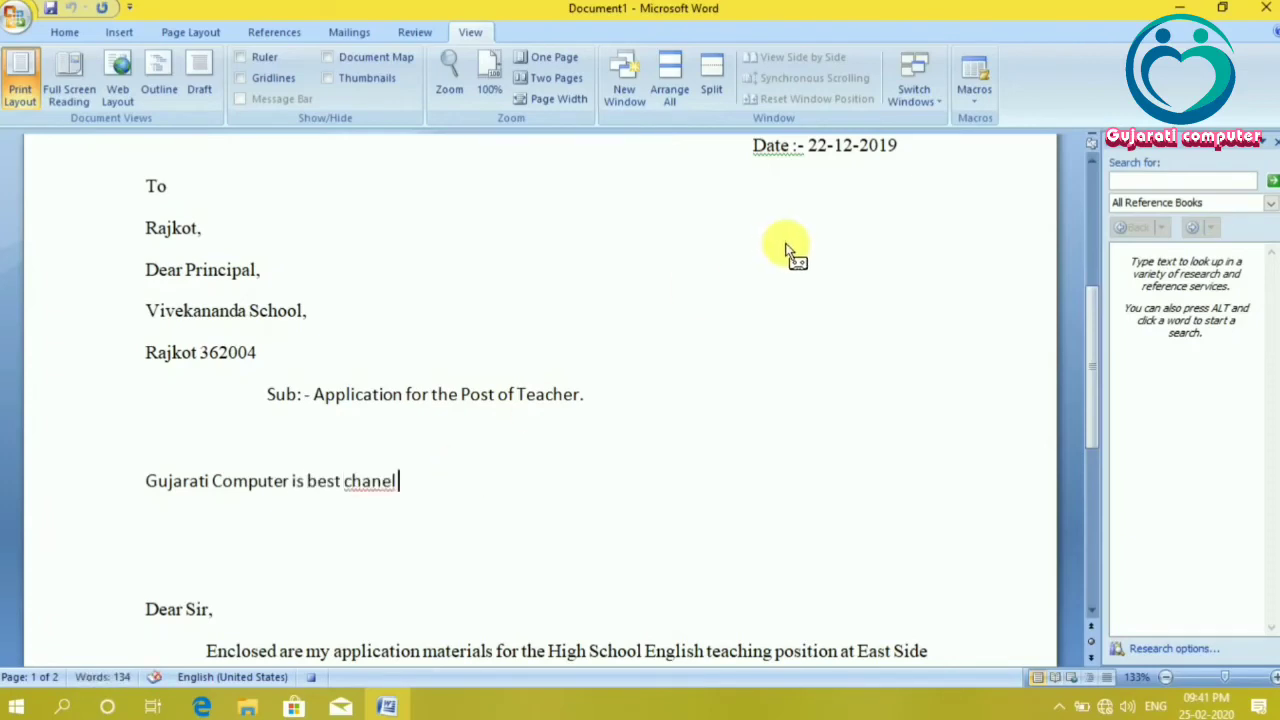
{"action": "left_click", "coordinate": [975, 95]}
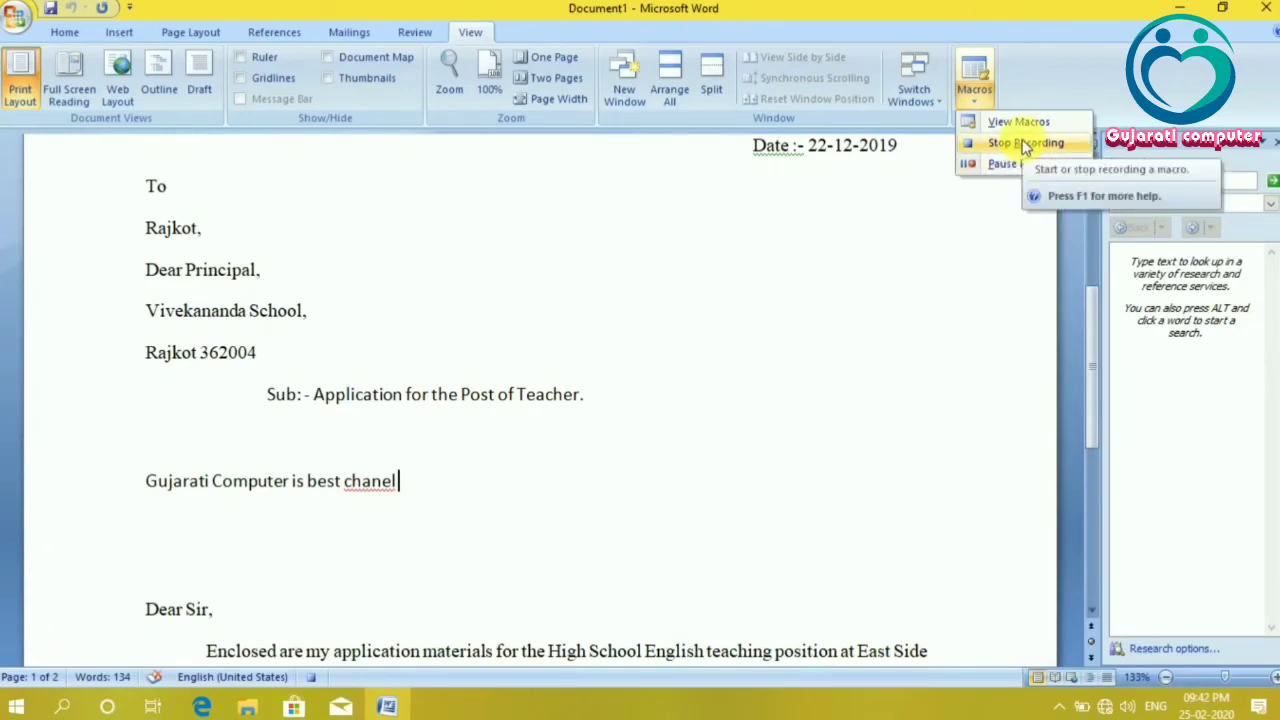
Stop recording, then delete the test line and blank lines above 'Dear Sir,'
{"action": "left_click", "coordinate": [1024, 146]}
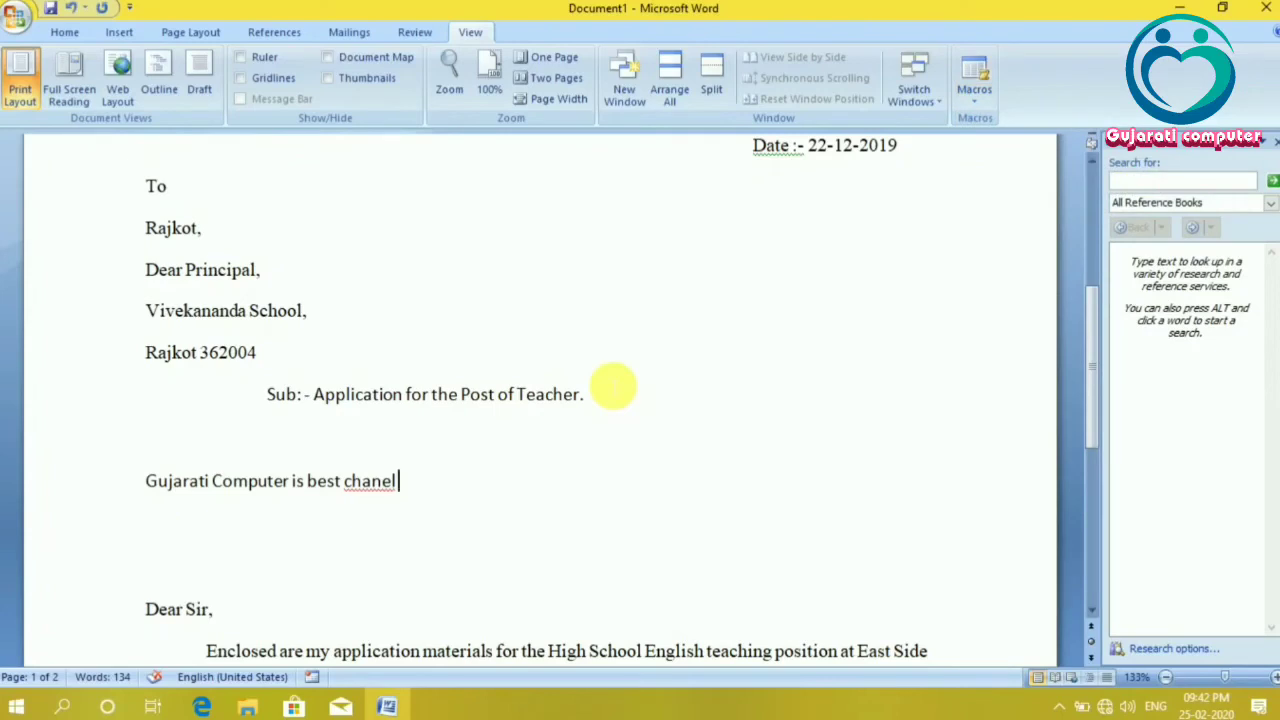
{"action": "key", "text": "BackSpace"}
{"action": "key", "text": "BackSpace"}
{"action": "key", "text": "BackSpace"}
{"action": "key", "text": "BackSpace"}
{"action": "key", "text": "BackSpace"}
{"action": "key", "text": "BackSpace"}
{"action": "key", "text": "BackSpace"}
{"action": "key", "text": "BackSpace"}
{"action": "key", "text": "BackSpace"}
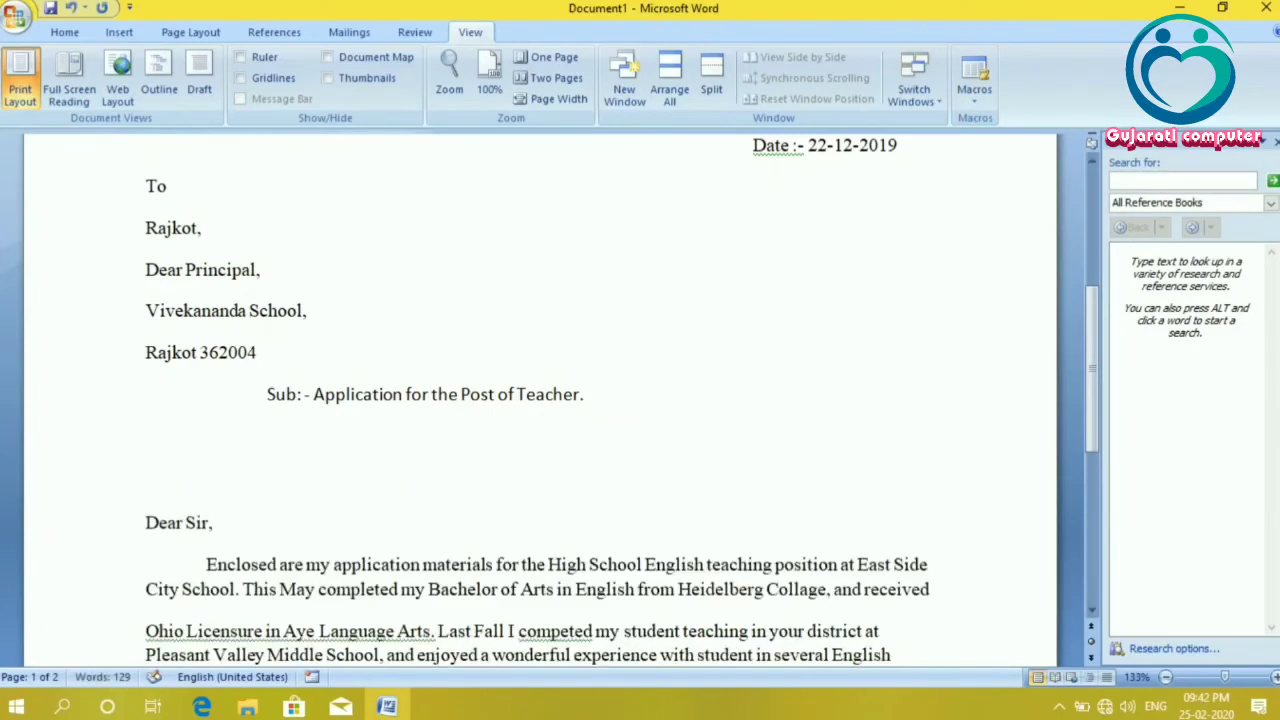
{"action": "key", "text": "Down"}
{"action": "key", "text": "Down"}
{"action": "key", "text": "Down"}
{"action": "left_click", "coordinate": [146, 480]}
{"action": "key", "text": "BackSpace"}
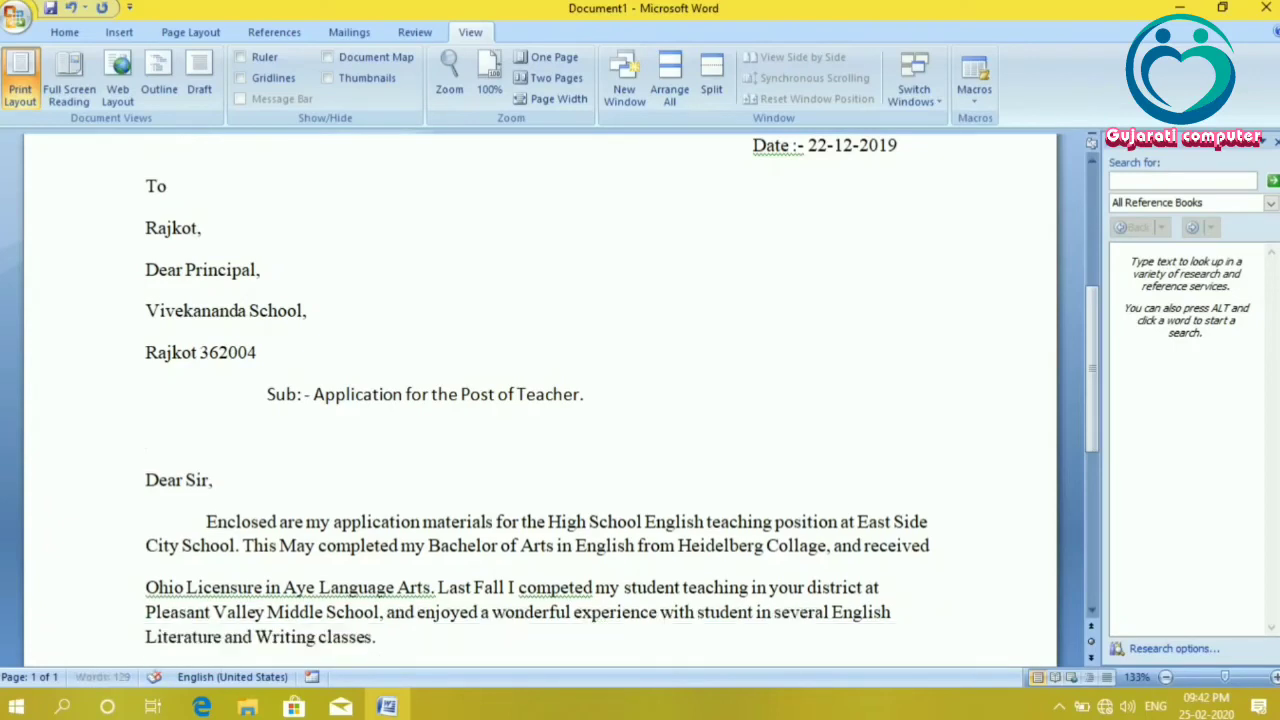
{"action": "key", "text": "BackSpace"}
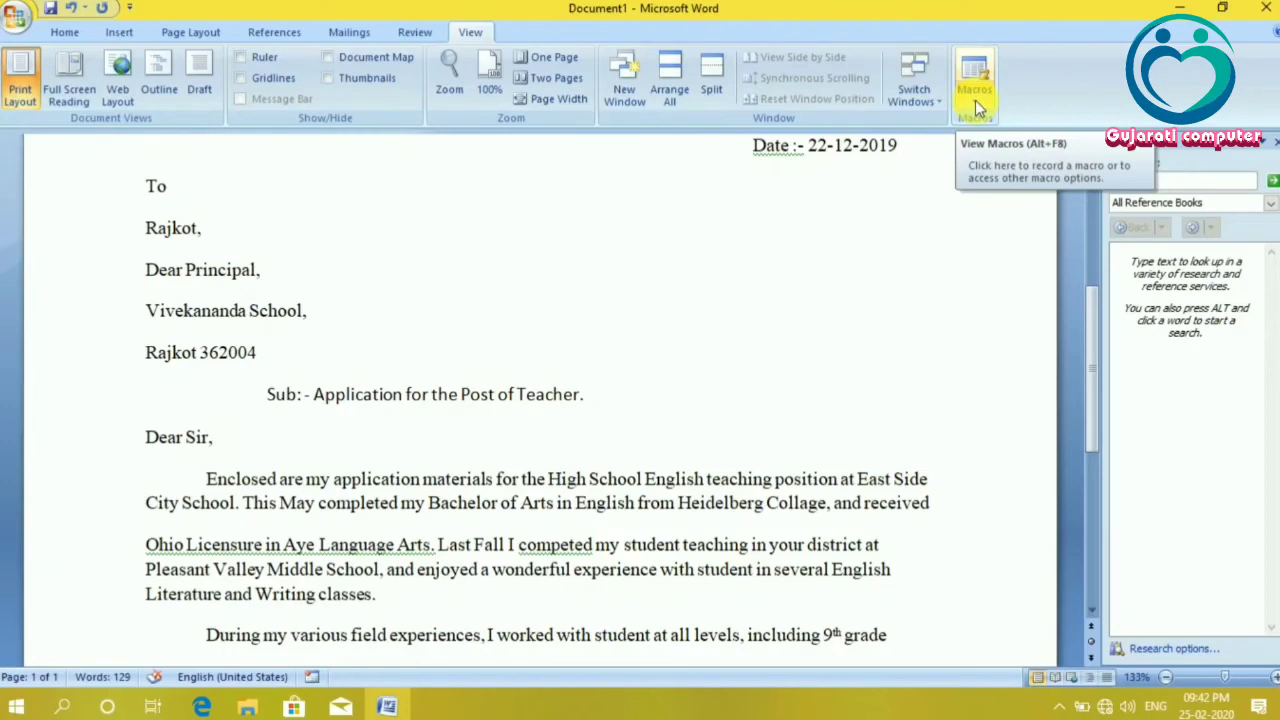
Add a blank line below the subject line
{"action": "left_click", "coordinate": [975, 100]}
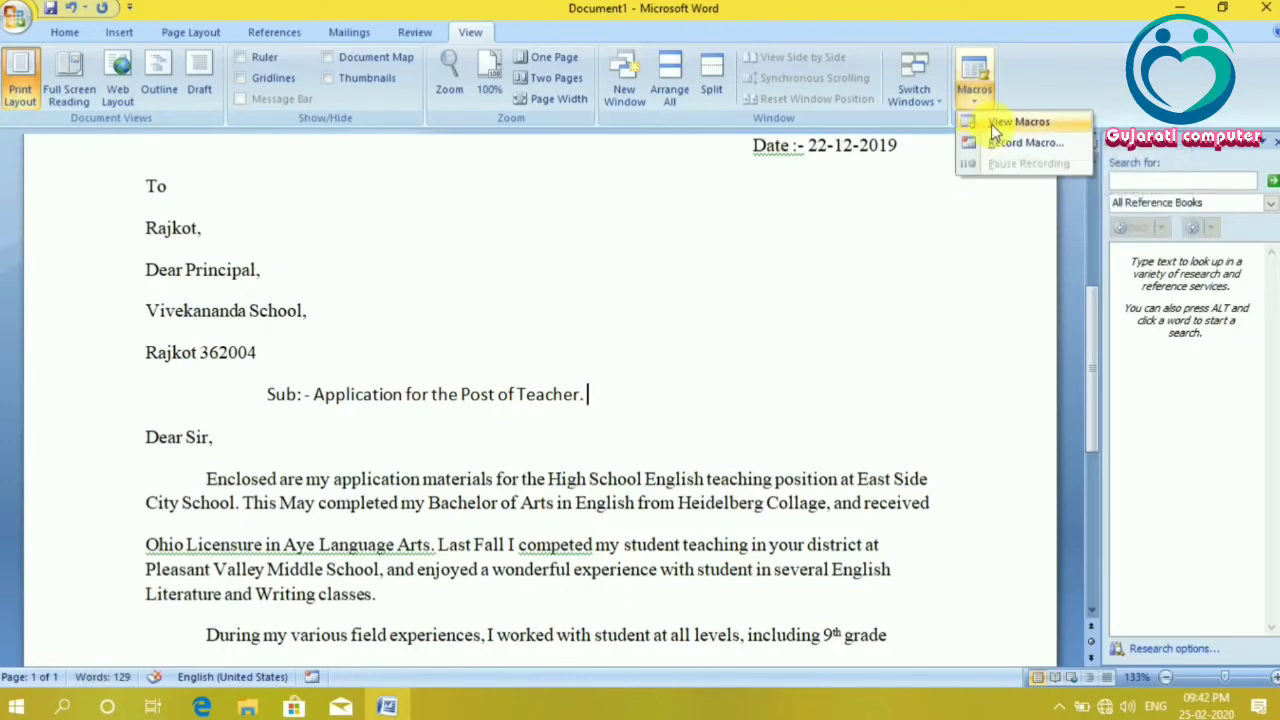
{"action": "left_click", "coordinate": [770, 334]}
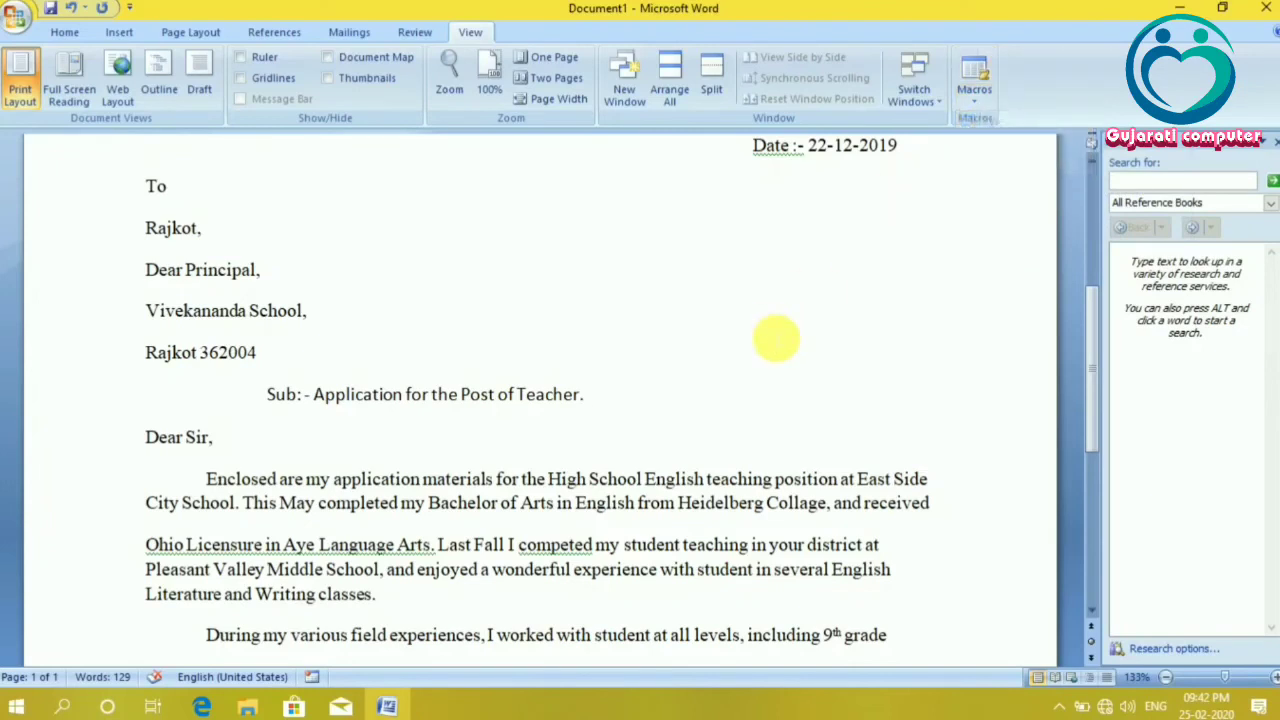
{"action": "key", "text": "Return"}
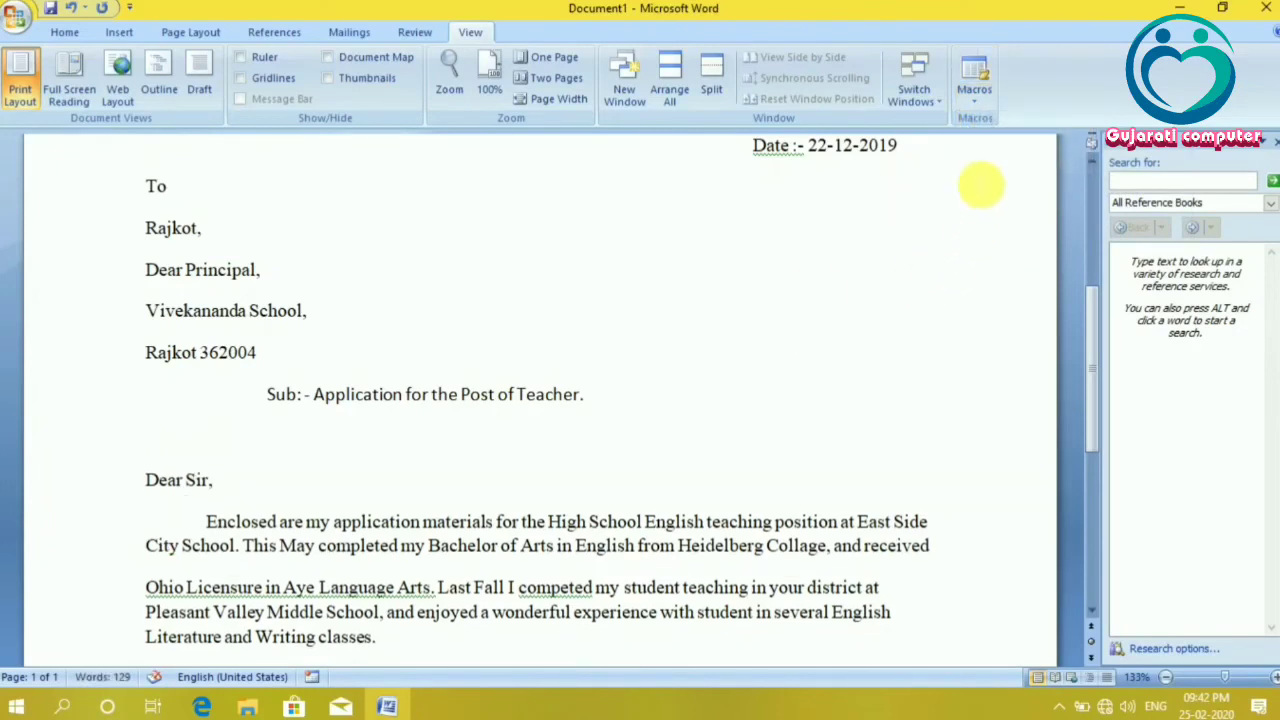
Run the gujararti macro from the View Macros list
{"action": "left_click", "coordinate": [976, 99]}
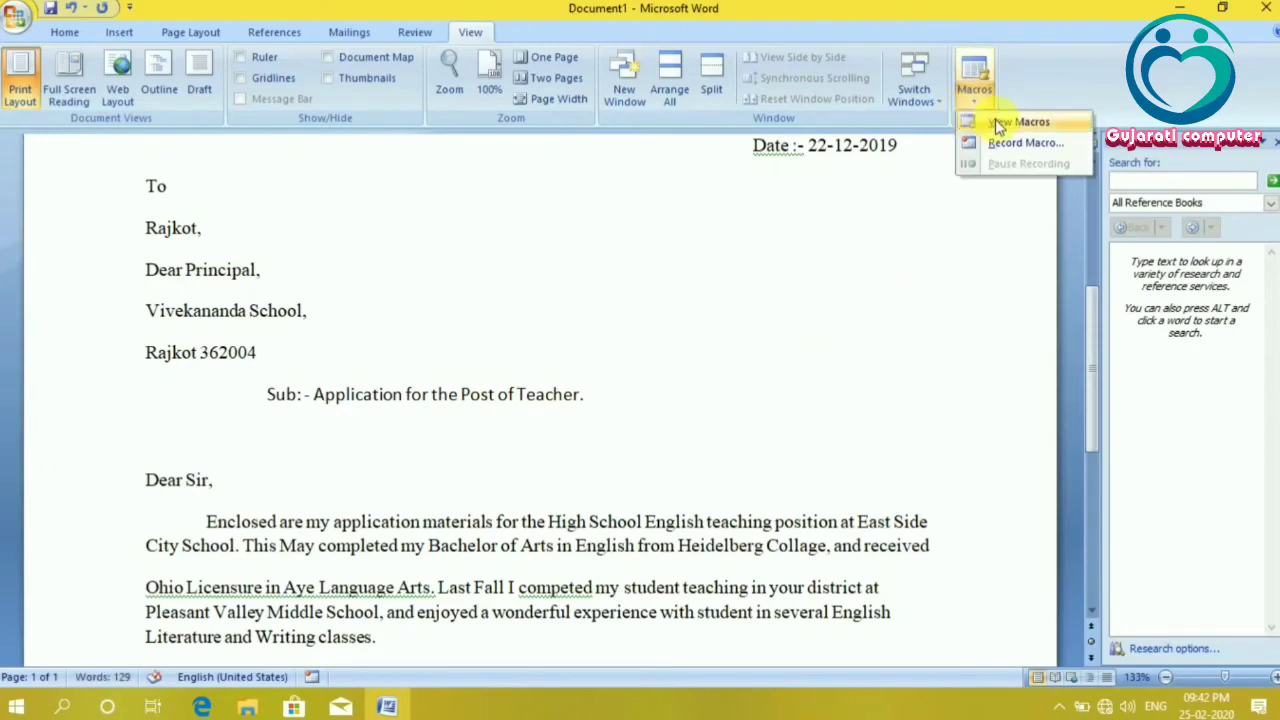
{"action": "left_click", "coordinate": [997, 120]}
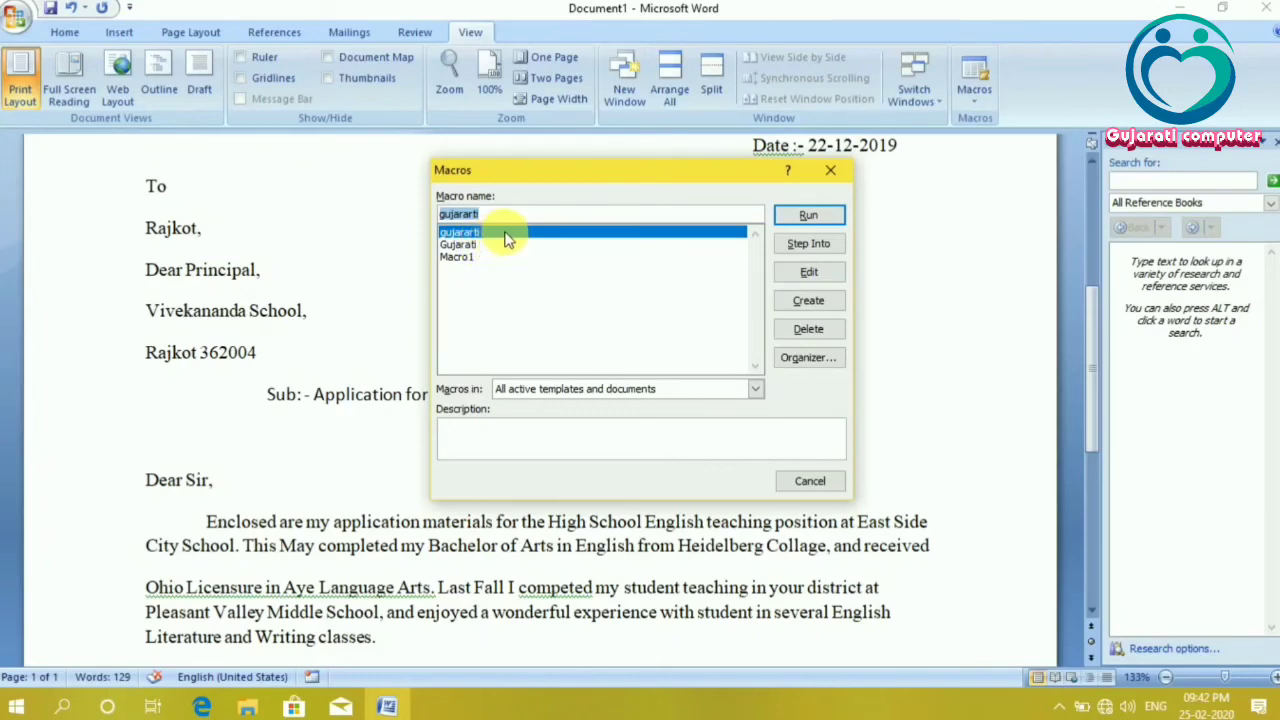
{"action": "left_click", "coordinate": [805, 216]}
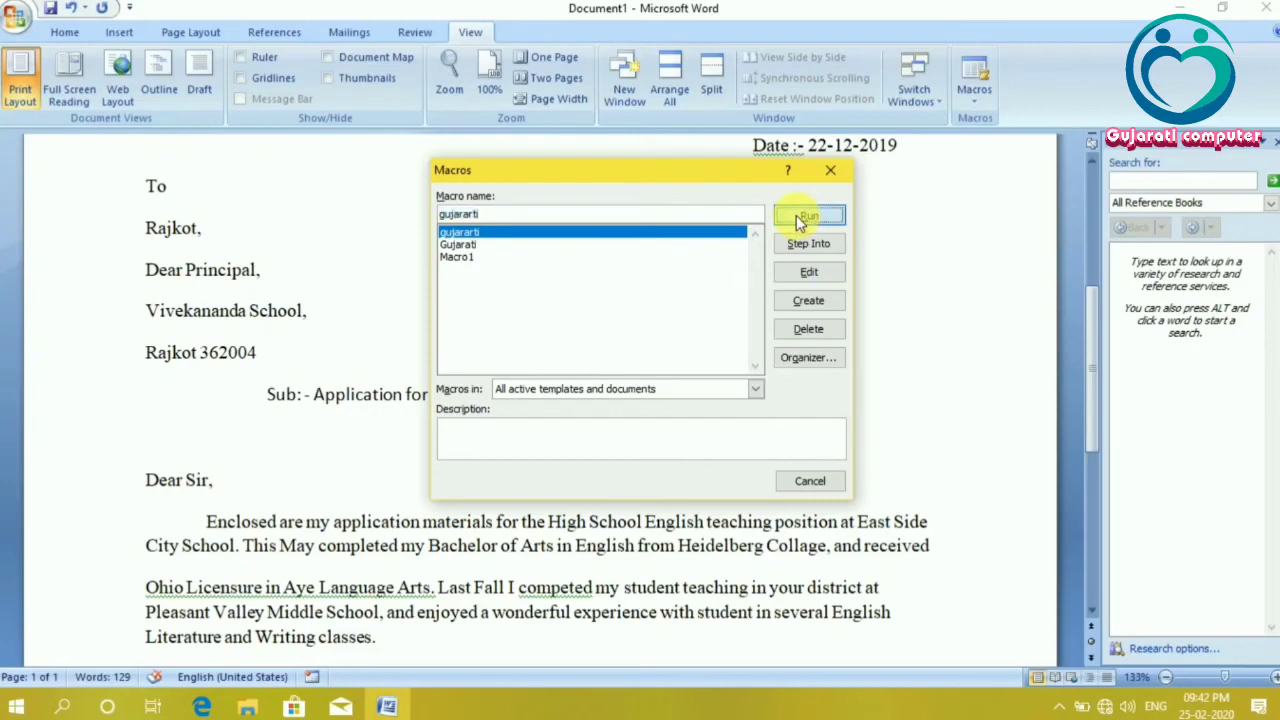
Break the leftover 'osed' text onto its own line, returning the cursor to the end of 'chanel'
{"action": "scroll", "coordinate": [669, 323], "scroll_direction": "down", "scroll_amount": 4}
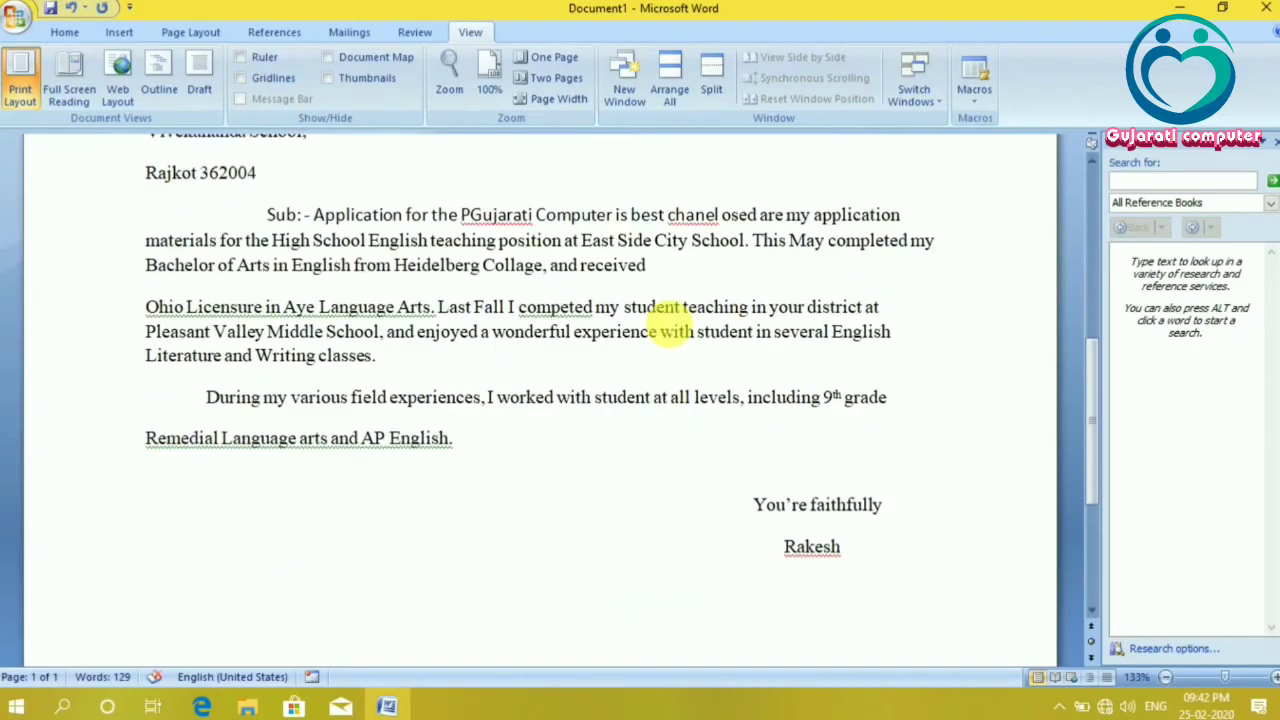
{"action": "scroll", "coordinate": [669, 323], "scroll_direction": "up", "scroll_amount": 5}
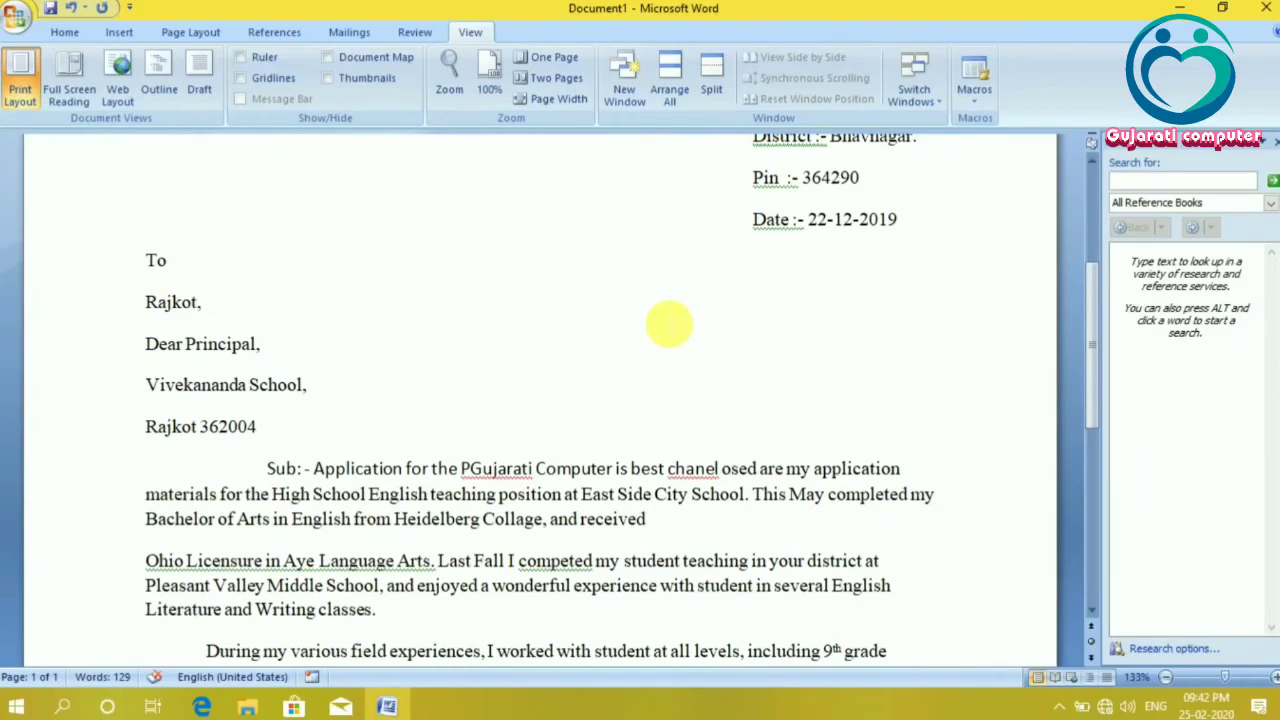
{"action": "key", "text": "Return"}
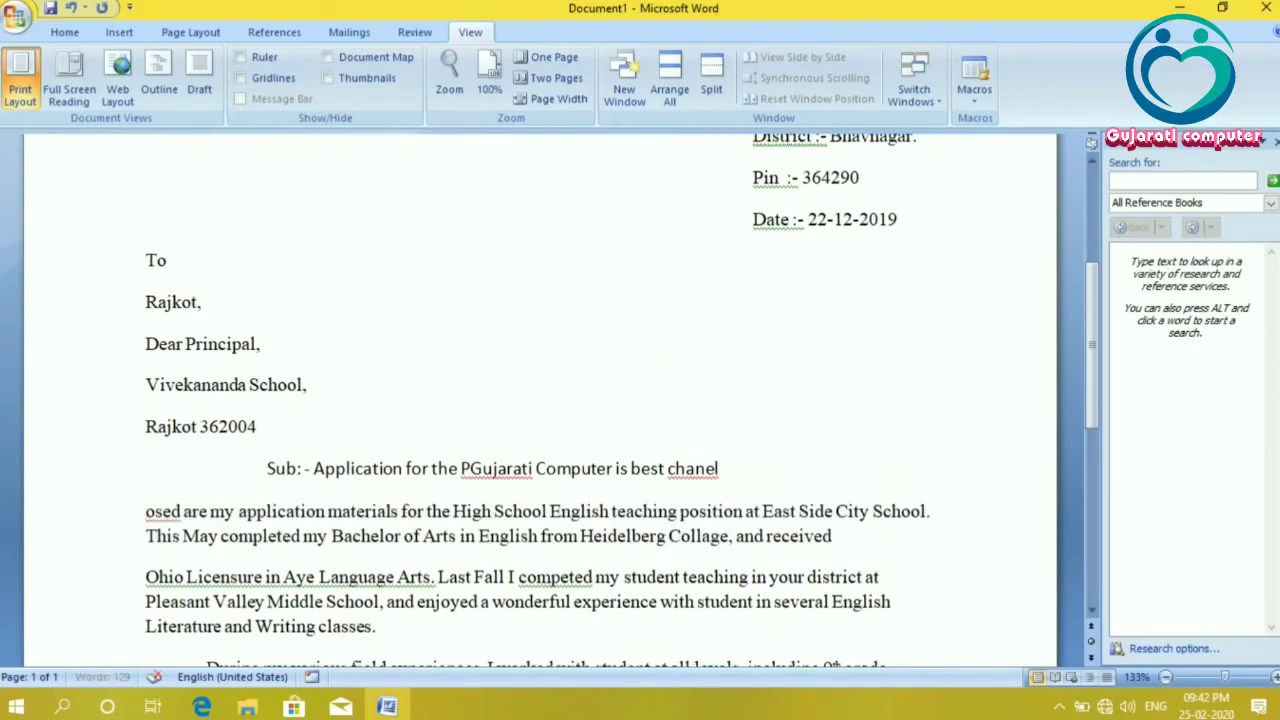
{"action": "key", "text": "Left"}
{"action": "key", "text": "Left"}
{"action": "key", "text": "Left"}
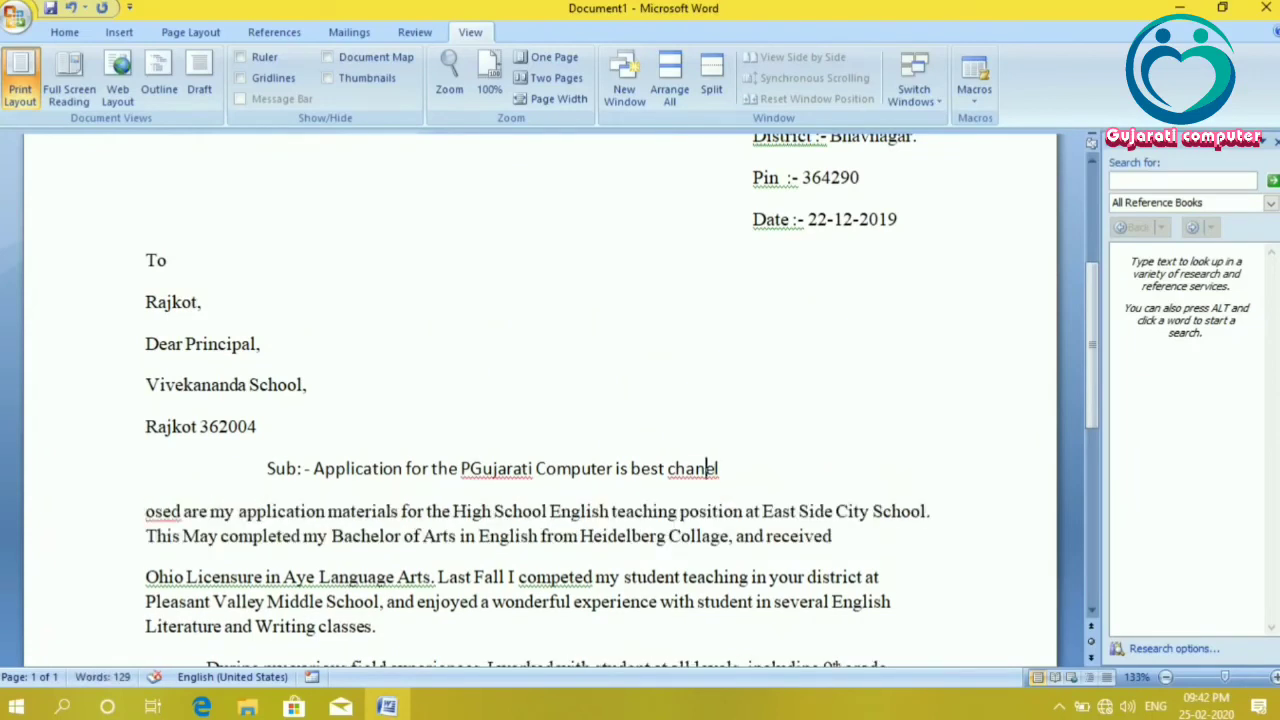